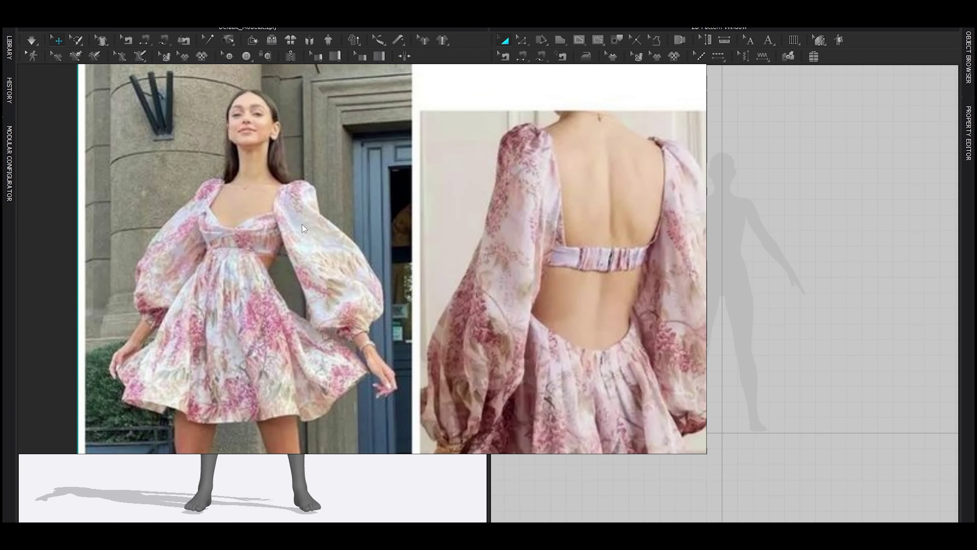
# - Set the avatar's skin offset to 0 mm
pyautogui.scroll(-5, 302, 224)
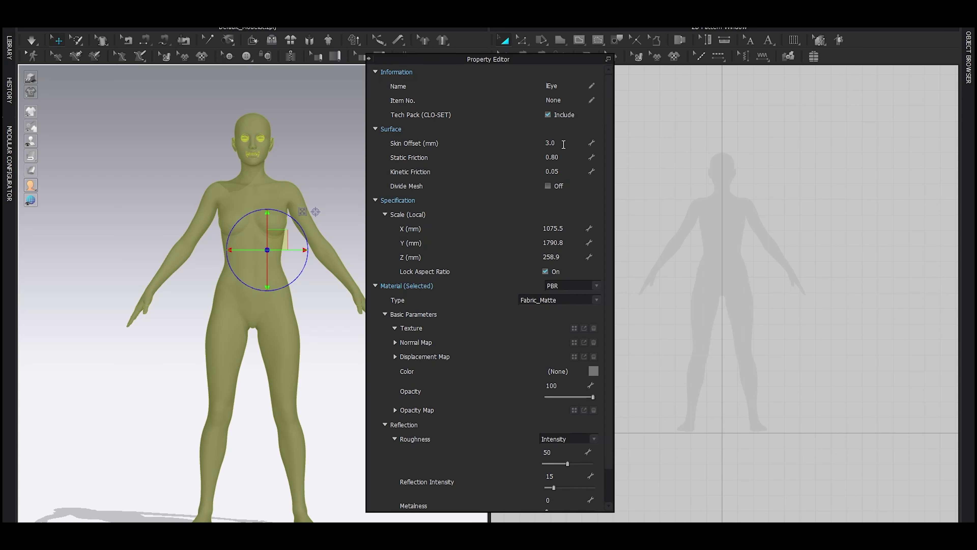
pyautogui.click(563, 144)
pyautogui.write('0')
pyautogui.press('Return')
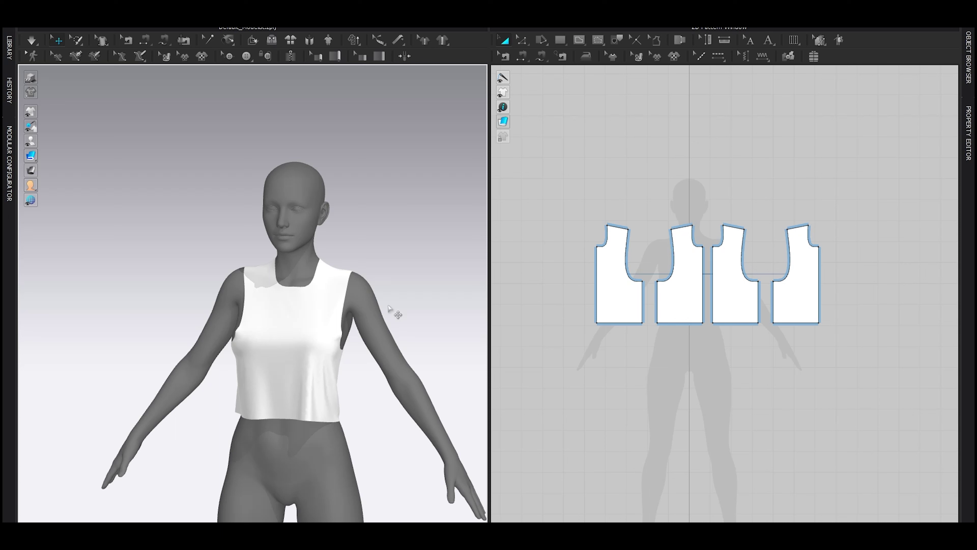
# - Match up one pair of front and back bodice pieces along their side-seam edges
pyautogui.moveTo(268, 327); pyautogui.dragTo(349, 331, button='right')
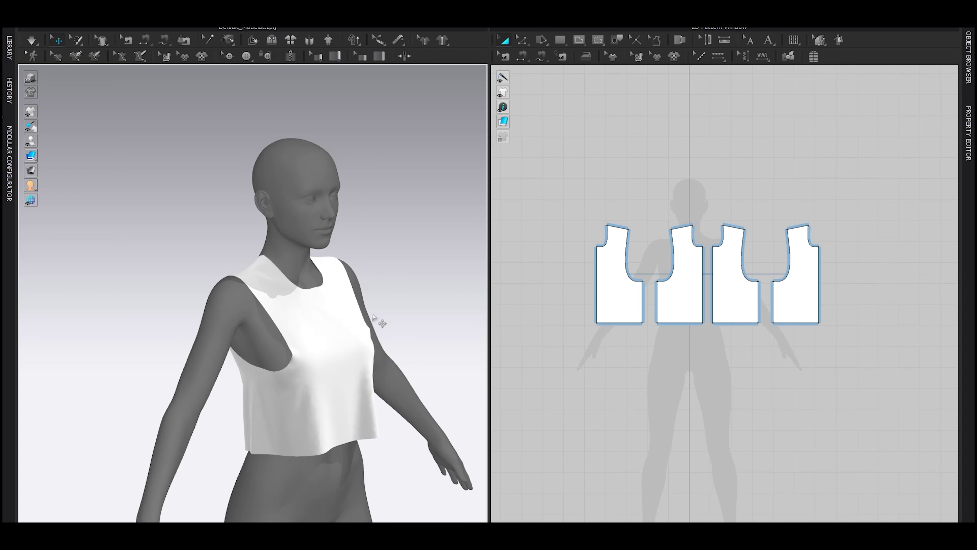
pyautogui.scroll(5, 612, 281)
pyautogui.scroll(-2, 653, 316)
pyautogui.press('z')
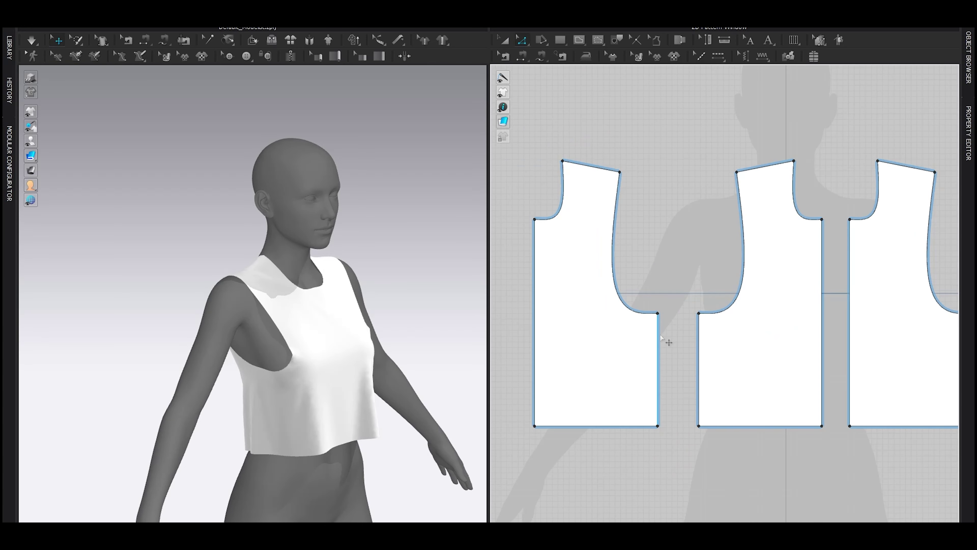
pyautogui.click(658, 339)
pyautogui.keyDown('shift'); pyautogui.click(699, 342); pyautogui.keyUp('shift')
pyautogui.press('m')
# - Raise the shared underarm point of the matched front and back pieces and simulate the garment
pyautogui.scroll(3, 708, 337)
pyautogui.moveTo(712, 333); pyautogui.dragTo(705, 388, button='middle')
pyautogui.click(682, 355)
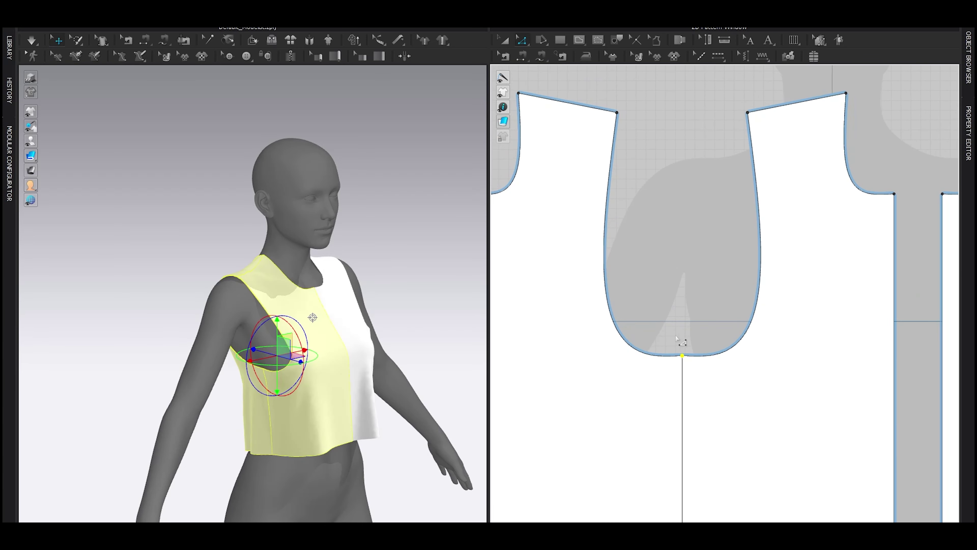
pyautogui.moveTo(682, 355); pyautogui.dragTo(682, 261)
pyautogui.scroll(3, 300, 311)
pyautogui.moveTo(300, 311); pyautogui.dragTo(338, 305, button='right')
pyautogui.press('space')
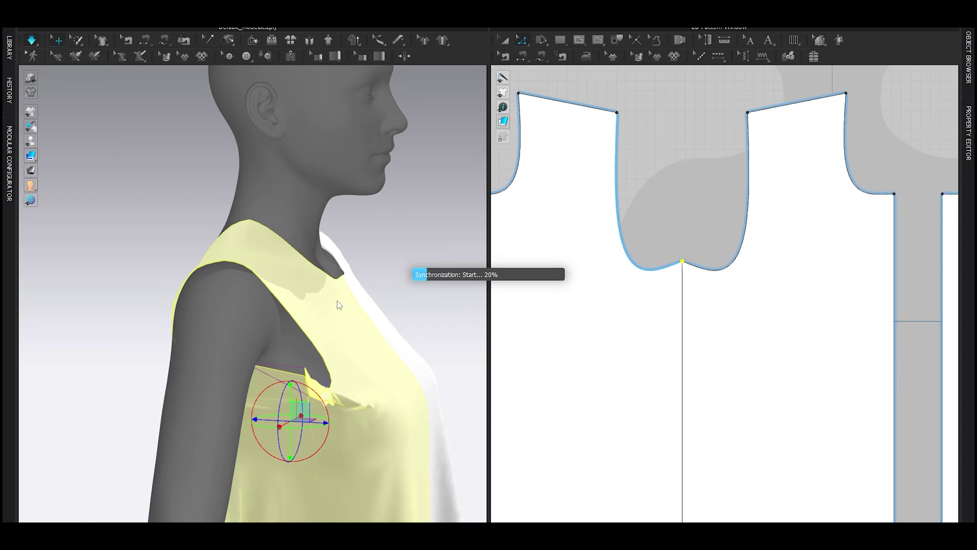
pyautogui.press('space')
# - Adjust the underarm point and smooth the front and back armhole curves around it with Edit Curvature, simulating the drape
pyautogui.moveTo(682, 261); pyautogui.dragTo(656, 297)
pyautogui.press('space')
pyautogui.press('v')
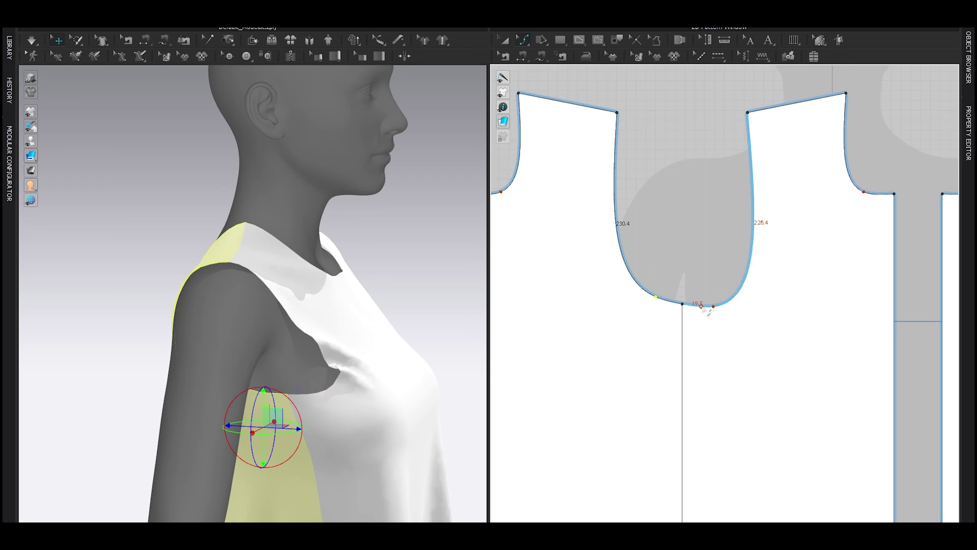
pyautogui.press('space')
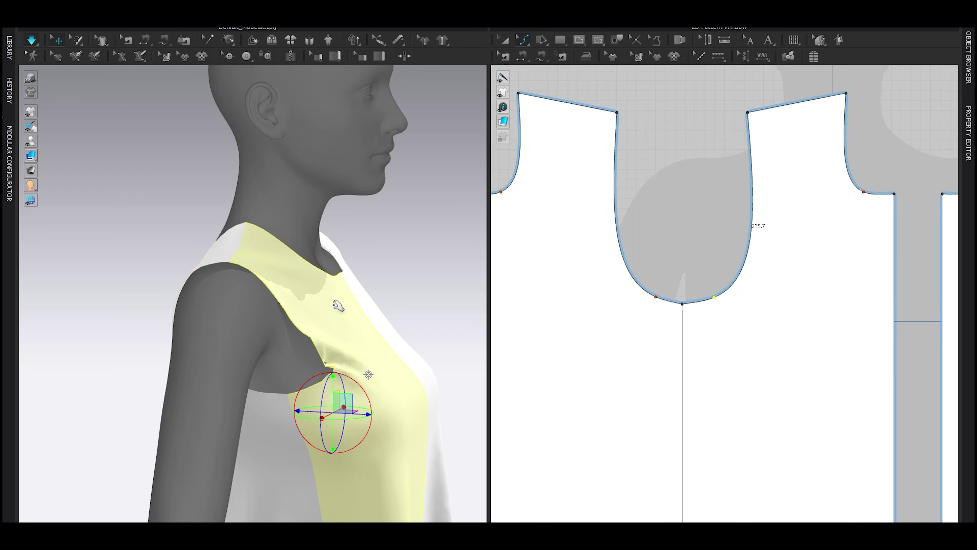
pyautogui.moveTo(322, 404); pyautogui.dragTo(306, 431)
pyautogui.moveTo(343, 379); pyautogui.dragTo(301, 336, button='right')
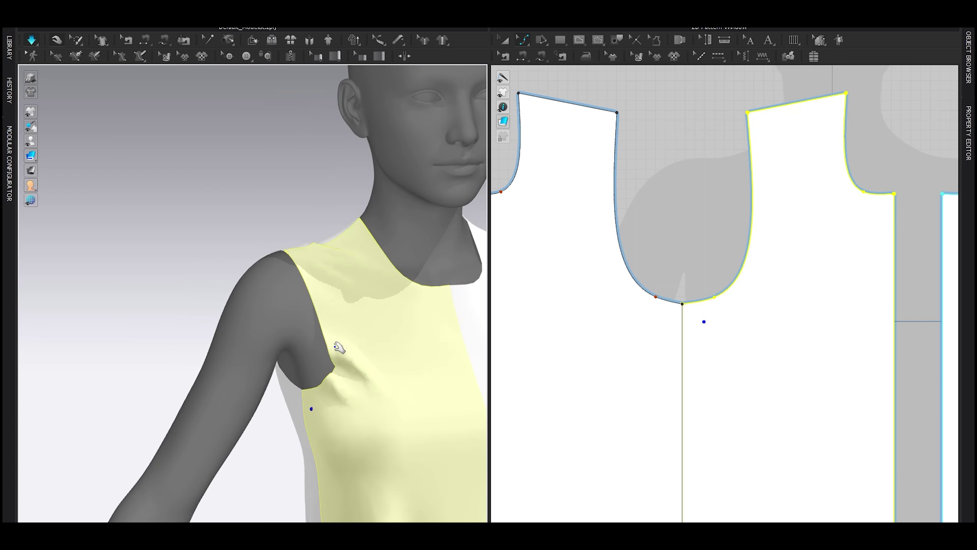
pyautogui.press('2')
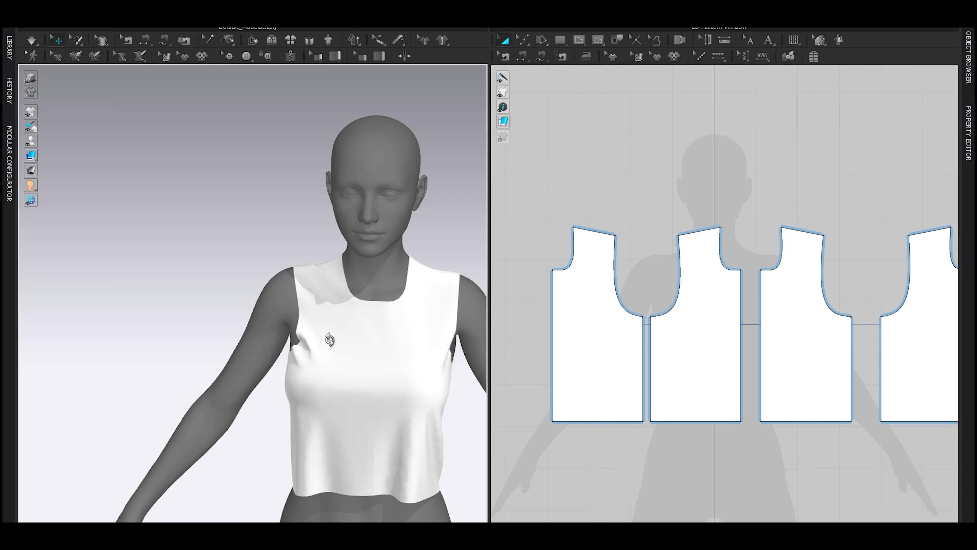
# - Shift the front and back side-seam edges together toward the back piece and simulate the top
pyautogui.moveTo(316, 338); pyautogui.dragTo(399, 323, button='right')
pyautogui.press('z')
pyautogui.scroll(2, 316, 358)
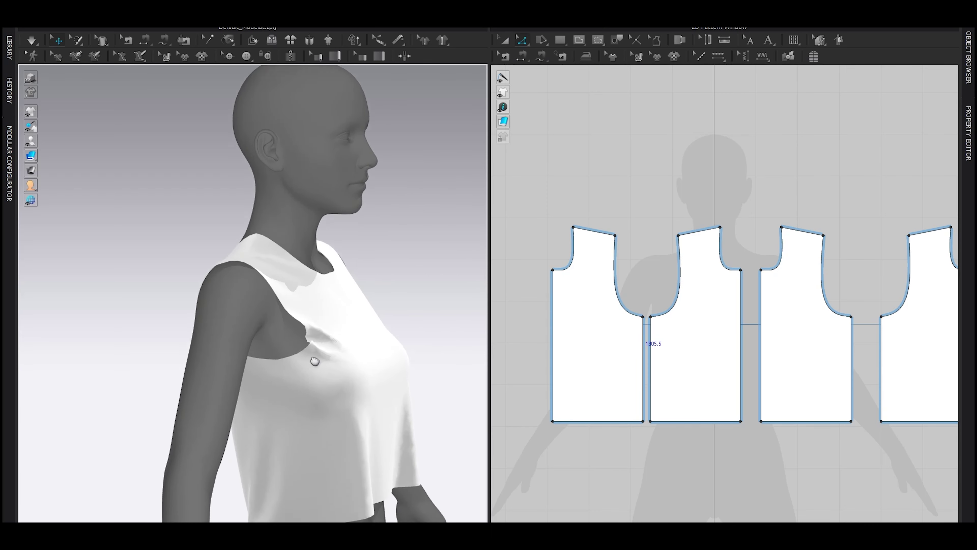
pyautogui.moveTo(314, 360); pyautogui.dragTo(319, 312, button='middle')
pyautogui.click(307, 336)
pyautogui.keyDown('shift'); pyautogui.click(248, 361); pyautogui.keyUp('shift')
pyautogui.scroll(1, 286, 388)
pyautogui.moveTo(661, 469); pyautogui.dragTo(617, 280)
pyautogui.scroll(3, 666, 402)
pyautogui.moveTo(625, 329); pyautogui.dragTo(612, 331)
pyautogui.press('space')
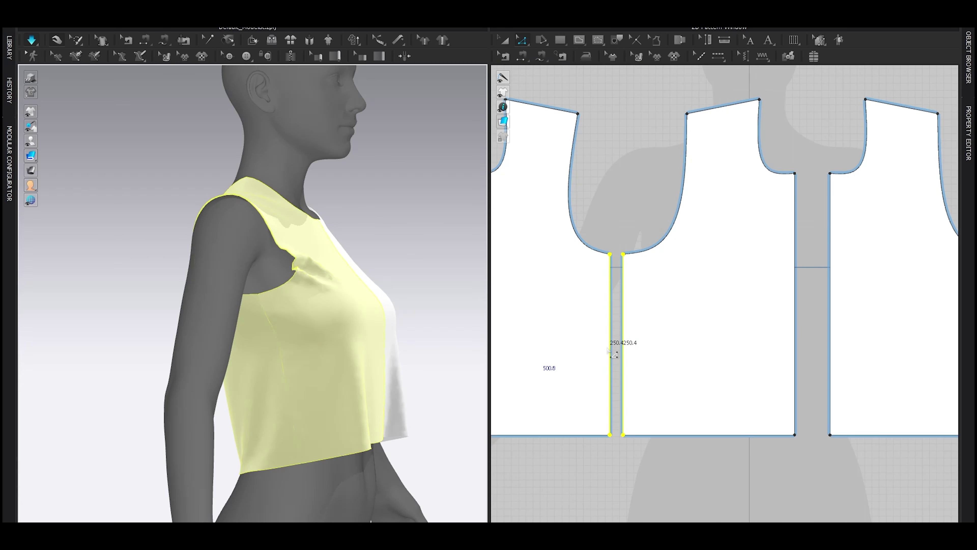
pyautogui.press('space')
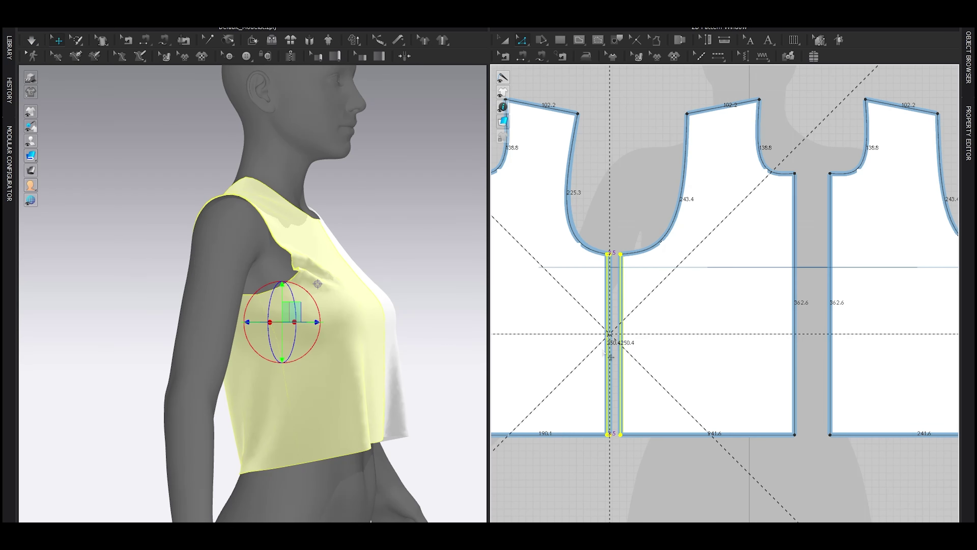
pyautogui.press('space')
pyautogui.moveTo(385, 246); pyautogui.dragTo(286, 235, button='right')
pyautogui.scroll(-3, 287, 236)
pyautogui.press('space')
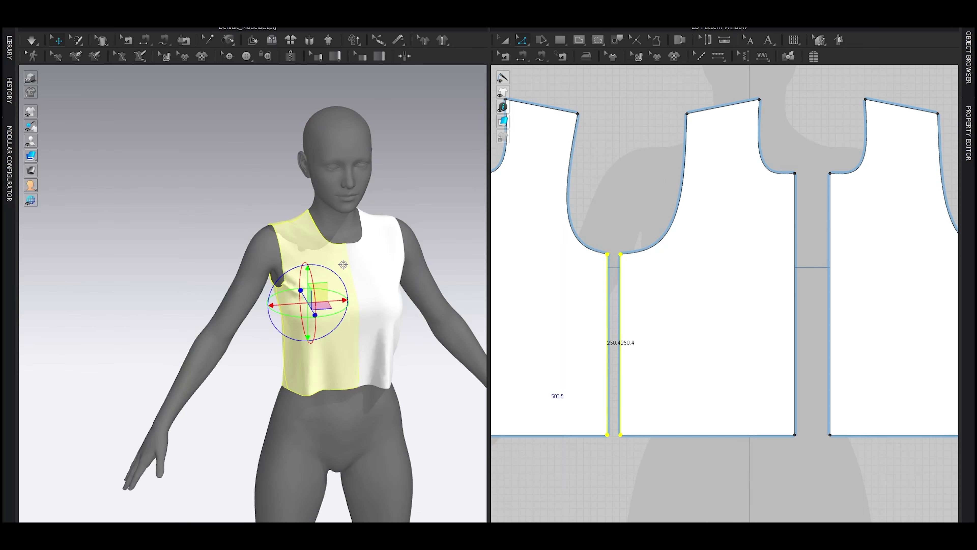
# - Try to match up the front and back pieces along their shoulder edges, and undo it
pyautogui.scroll(-2, 301, 277)
pyautogui.scroll(-4, 652, 223)
pyautogui.moveTo(624, 294); pyautogui.dragTo(617, 356, button='middle')
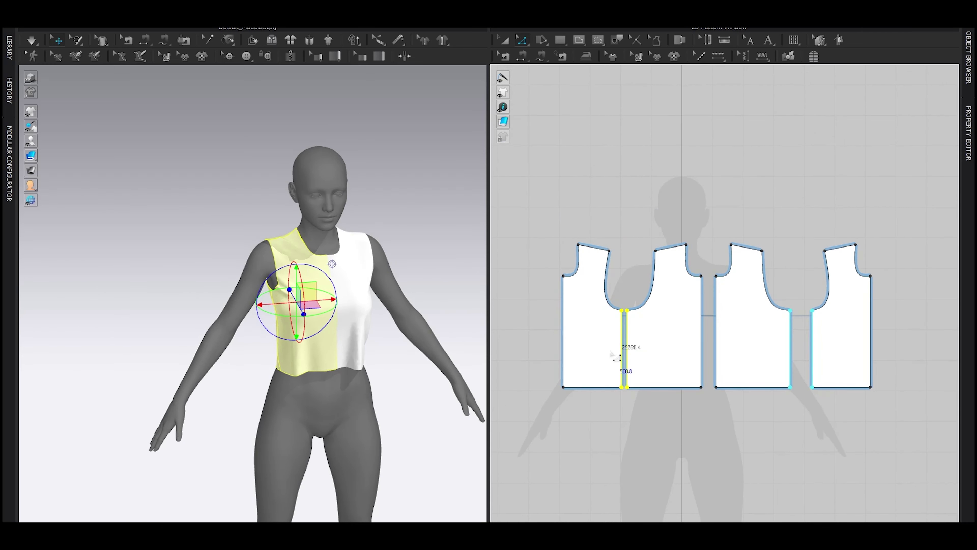
pyautogui.scroll(4, 575, 307)
pyautogui.moveTo(581, 300); pyautogui.dragTo(566, 410, button='middle')
pyautogui.click(678, 282)
pyautogui.click(618, 279)
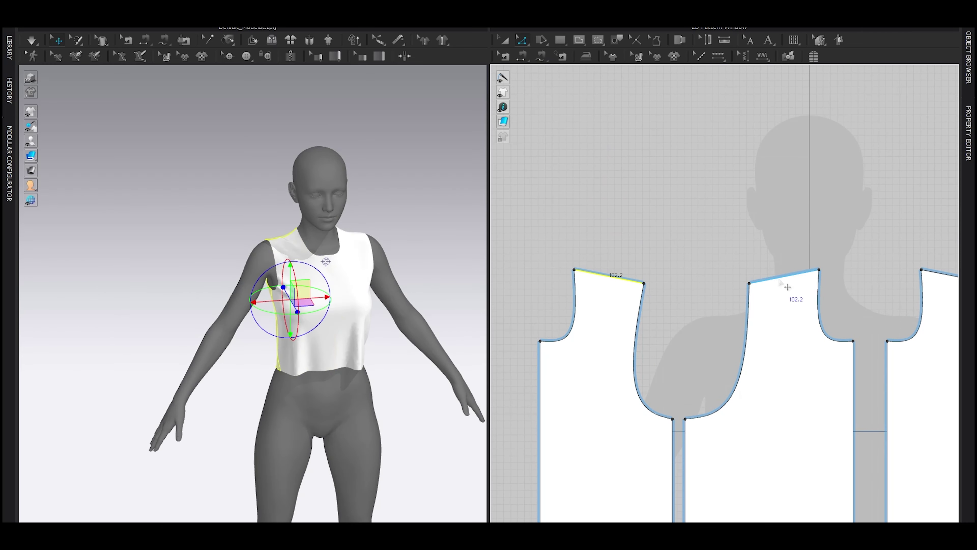
pyautogui.keyDown('shift'); pyautogui.click(779, 278); pyautogui.keyUp('shift')
pyautogui.hotkey('ctrl', 'm')
pyautogui.scroll(-2, 709, 328)
pyautogui.scroll(2, 703, 339)
pyautogui.scroll(-5, 689, 343)
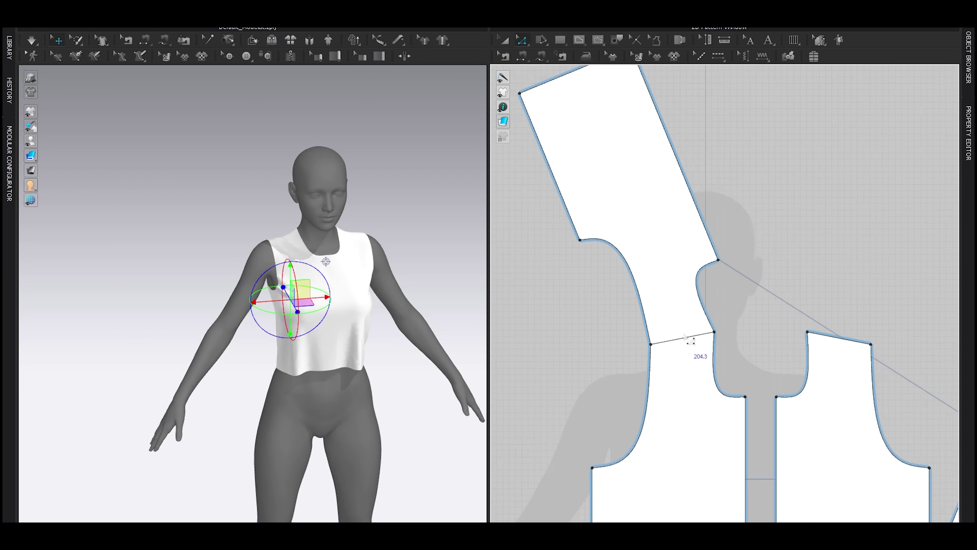
pyautogui.moveTo(679, 330); pyautogui.dragTo(682, 327, button='middle')
pyautogui.hotkey('ctrl', 'z')
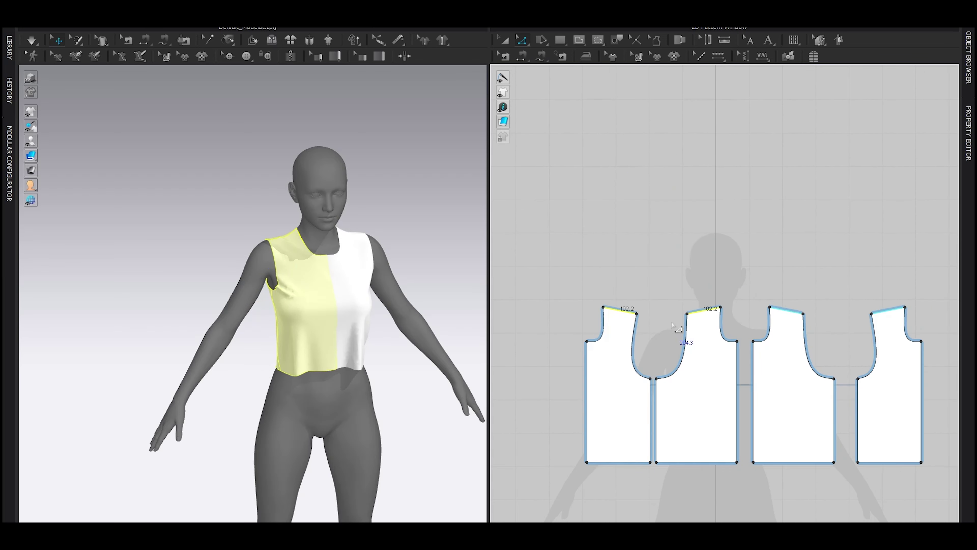
# - Match up the front and back pieces along their selected shoulder edges
pyautogui.scroll(3, 675, 323)
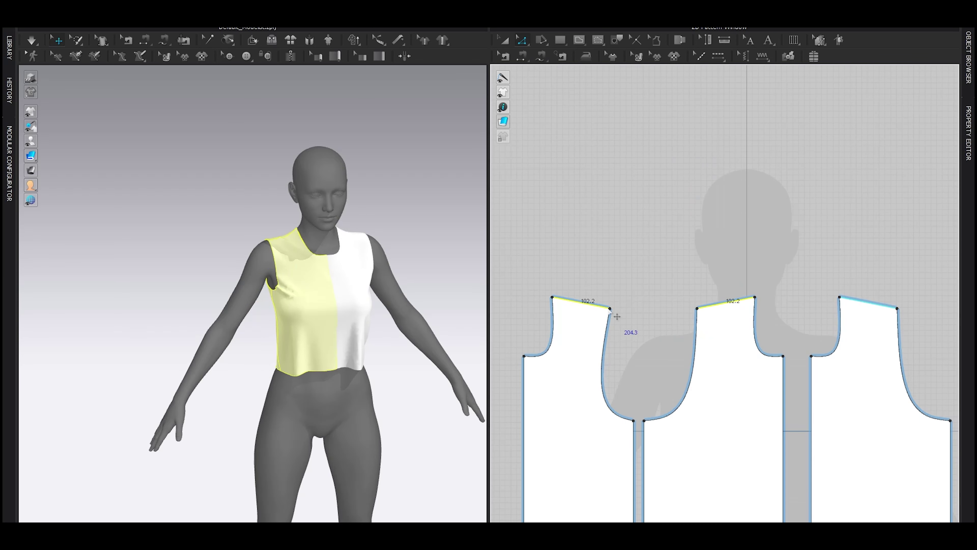
pyautogui.rightClick(710, 305)
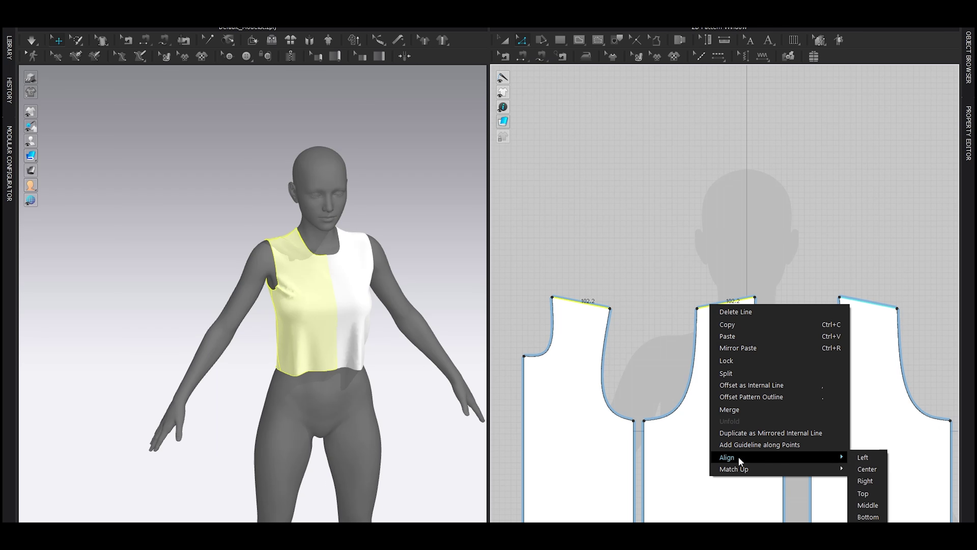
pyautogui.moveTo(739, 469)
pyautogui.click(860, 469)
pyautogui.scroll(3, 743, 343)
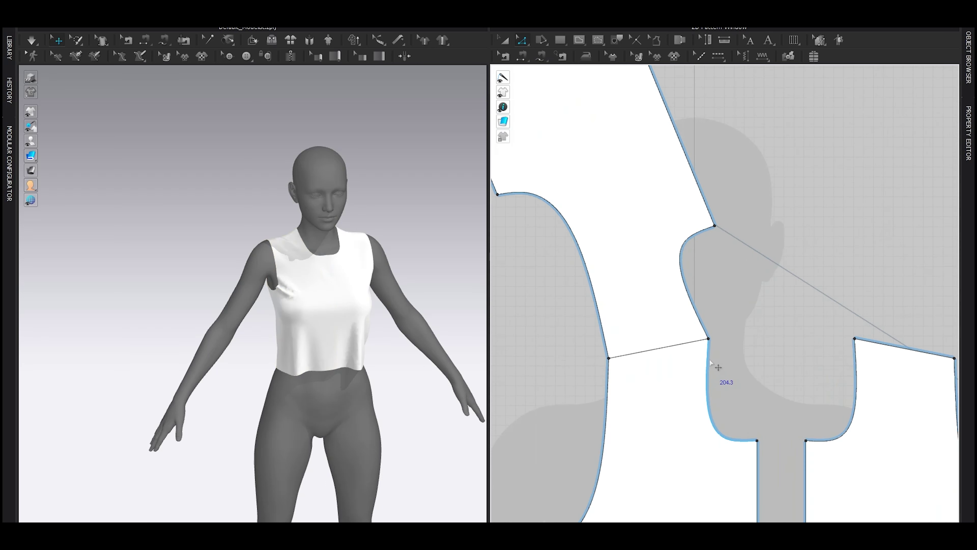
# - Move the neck-side shoulder point toward the armhole, shift the armhole-side point outward, and simulate the narrower strap
pyautogui.click(768, 312)
pyautogui.moveTo(707, 334); pyautogui.dragTo(624, 350)
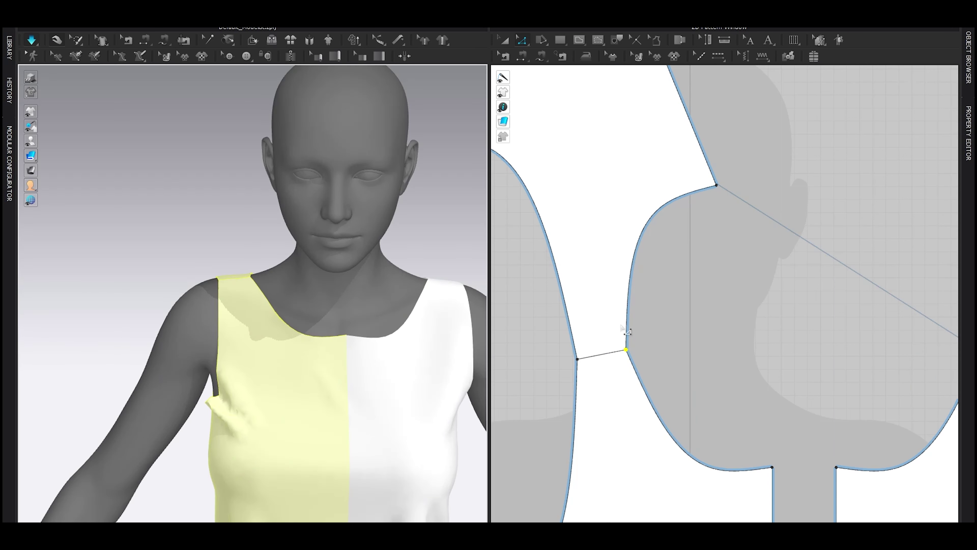
pyautogui.moveTo(612, 373); pyautogui.dragTo(653, 345, button='middle')
pyautogui.moveTo(564, 301); pyautogui.dragTo(658, 365)
pyautogui.moveTo(620, 333); pyautogui.dragTo(621, 366)
pyautogui.press('space')
pyautogui.press('space')
# - Nudge the armhole-side shoulder point slightly toward the back piece and simulate
pyautogui.moveTo(247, 284); pyautogui.dragTo(281, 346, button='right')
pyautogui.scroll(4, 282, 346)
pyautogui.moveTo(281, 345); pyautogui.dragTo(379, 344, button='middle')
pyautogui.moveTo(599, 341); pyautogui.dragTo(598, 335)
pyautogui.press('space')
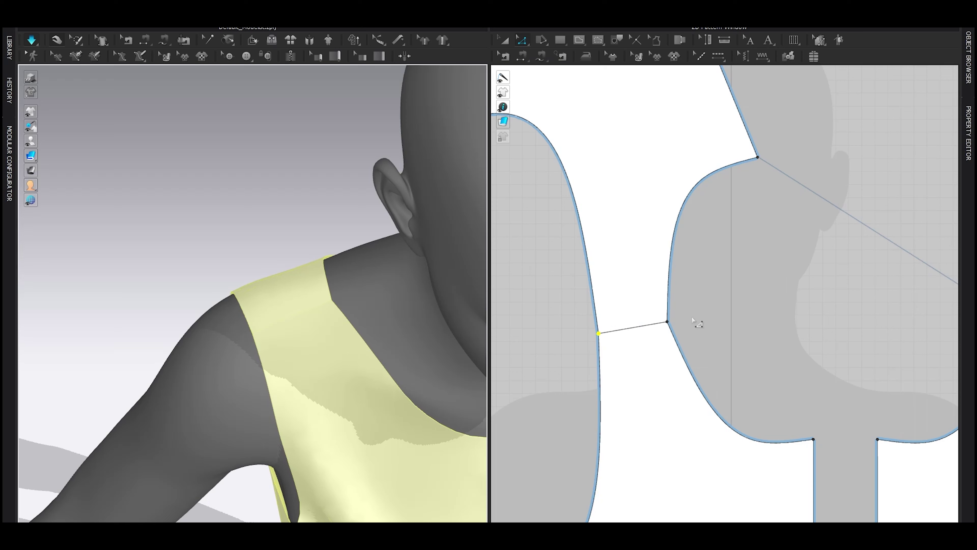
pyautogui.press('space')
# - Move the whole shoulder line slightly toward the back piece and simulate the top
pyautogui.click(641, 327)
pyautogui.moveTo(642, 329); pyautogui.dragTo(639, 315)
pyautogui.press('space')
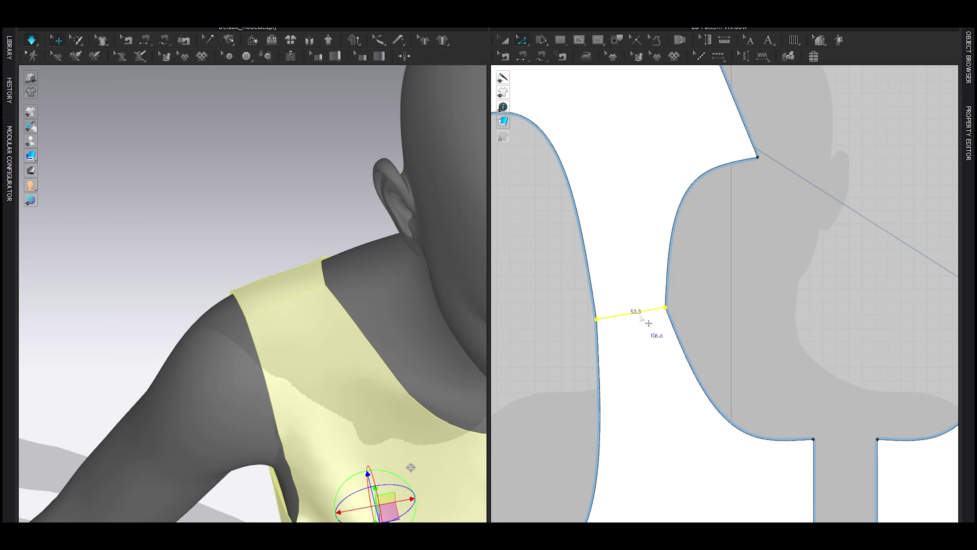
pyautogui.press('space')
pyautogui.scroll(-5, 268, 310)
pyautogui.moveTo(268, 310); pyautogui.dragTo(481, 305, button='right')
pyautogui.scroll(-3, 582, 307)
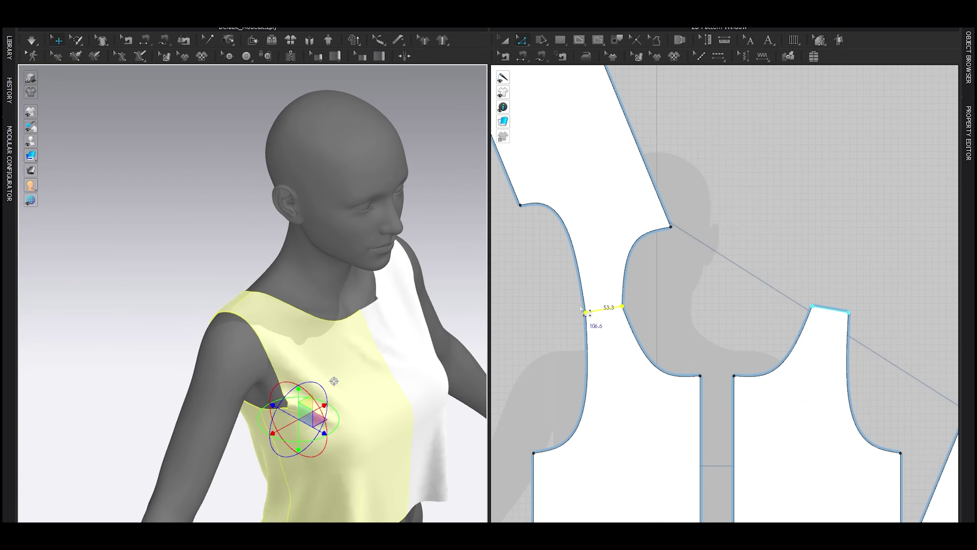
# - Lower the center-front neckline point to make a deep V-shaped neckline
pyautogui.moveTo(340, 324); pyautogui.dragTo(281, 295, button='right')
pyautogui.scroll(-3, 653, 332)
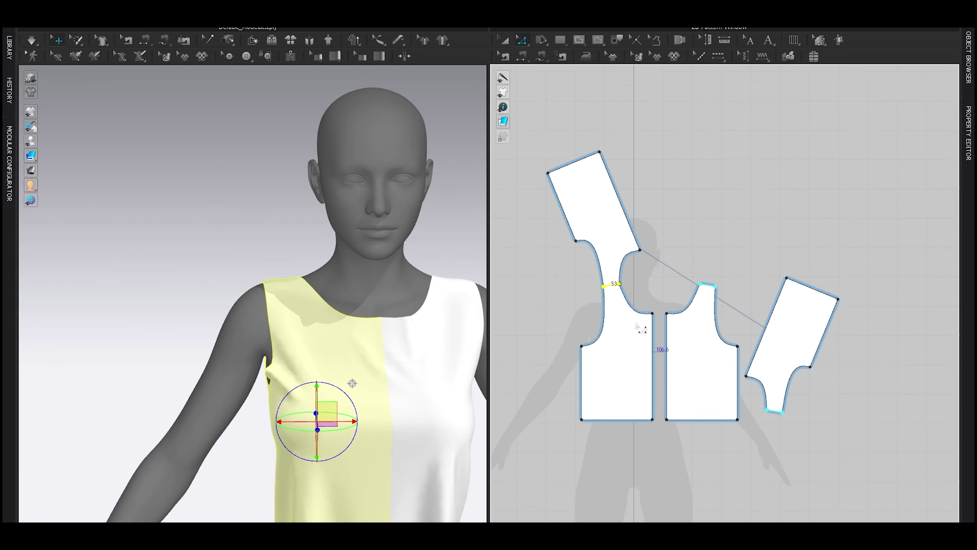
pyautogui.scroll(3, 650, 331)
pyautogui.click(658, 279)
pyautogui.moveTo(650, 295); pyautogui.dragTo(651, 349)
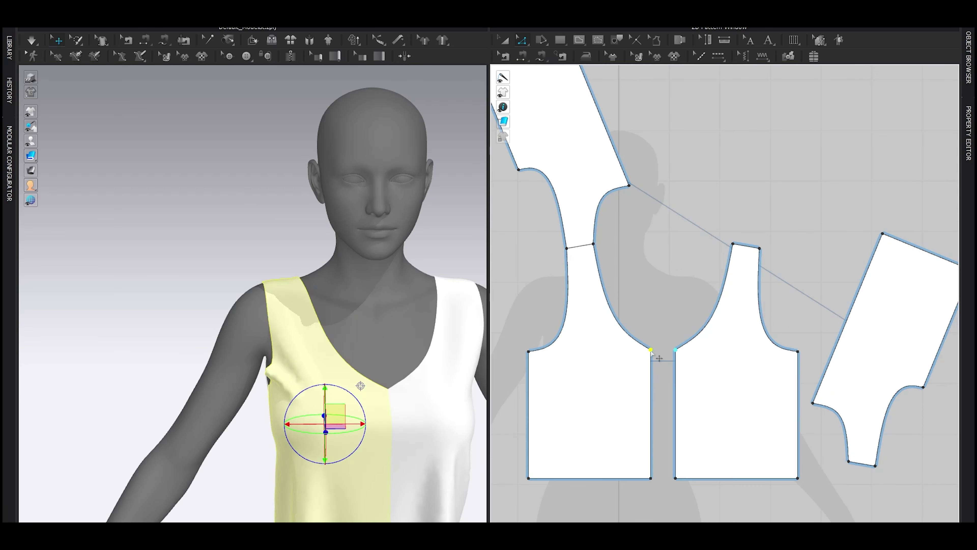
# - Add a curve point on the upper front neckline and pull the lower curve point inward to the center for a sweetheart shape
pyautogui.scroll(3, 661, 361)
pyautogui.scroll(1, 661, 362)
pyautogui.moveTo(707, 376); pyautogui.dragTo(847, 352, button='middle')
pyautogui.press('v')
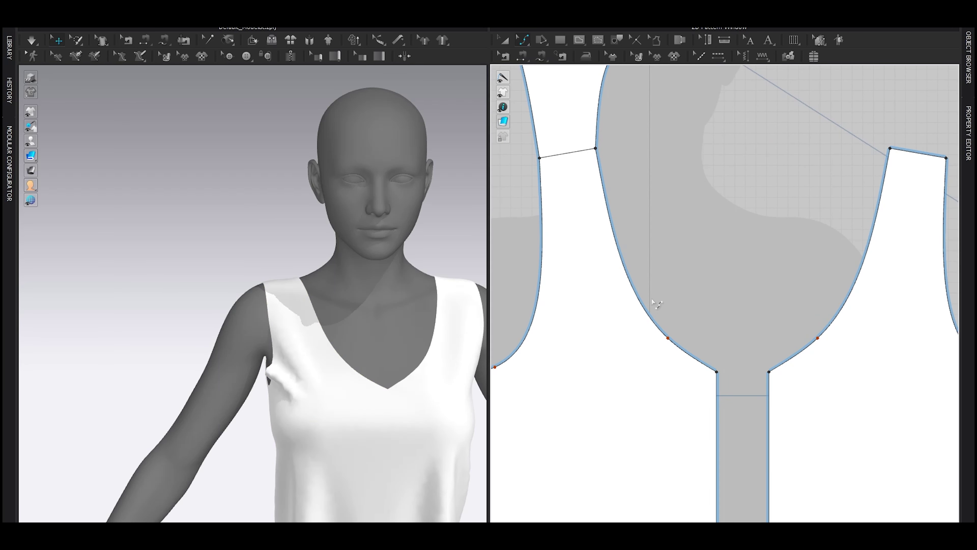
pyautogui.click(618, 250)
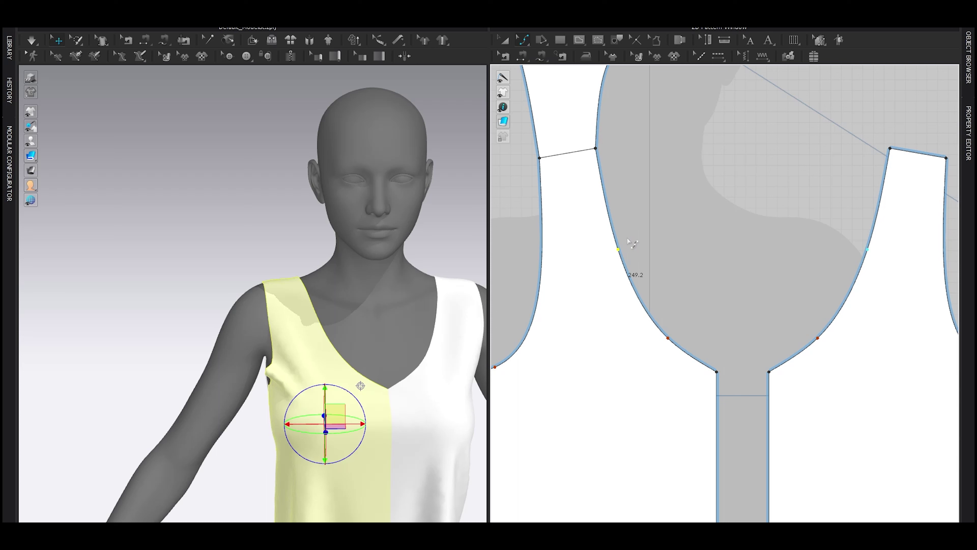
pyautogui.moveTo(668, 337); pyautogui.dragTo(699, 322)
pyautogui.moveTo(668, 302); pyautogui.dragTo(681, 335, button='middle')
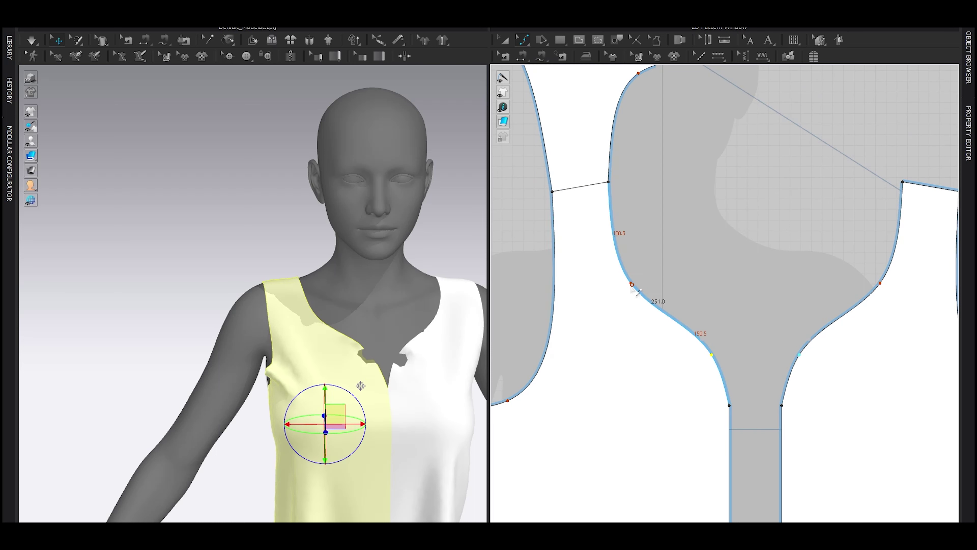
# - Refine the sweetheart neckline by moving its upper curve point down toward the center, and simulate
pyautogui.moveTo(631, 283); pyautogui.dragTo(647, 305)
pyautogui.scroll(3, 300, 320)
pyautogui.moveTo(345, 352); pyautogui.dragTo(347, 316, button='right')
pyautogui.moveTo(647, 304); pyautogui.dragTo(644, 307)
pyautogui.scroll(-3, 428, 321)
pyautogui.moveTo(371, 303); pyautogui.dragTo(275, 266, button='right')
pyautogui.moveTo(275, 266); pyautogui.dragTo(155, 237, button='middle')
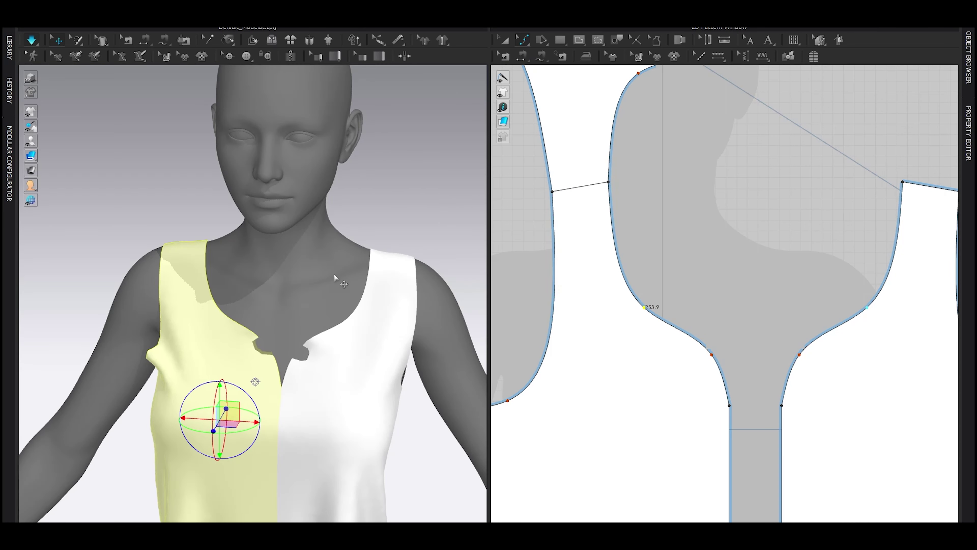
pyautogui.press('space')
pyautogui.press('space')
# - Lower the center-front neckline point further in two moves, simulating the drape after each
pyautogui.scroll(-3, 680, 373)
pyautogui.moveTo(680, 373); pyautogui.dragTo(677, 296, button='middle')
pyautogui.press('z')
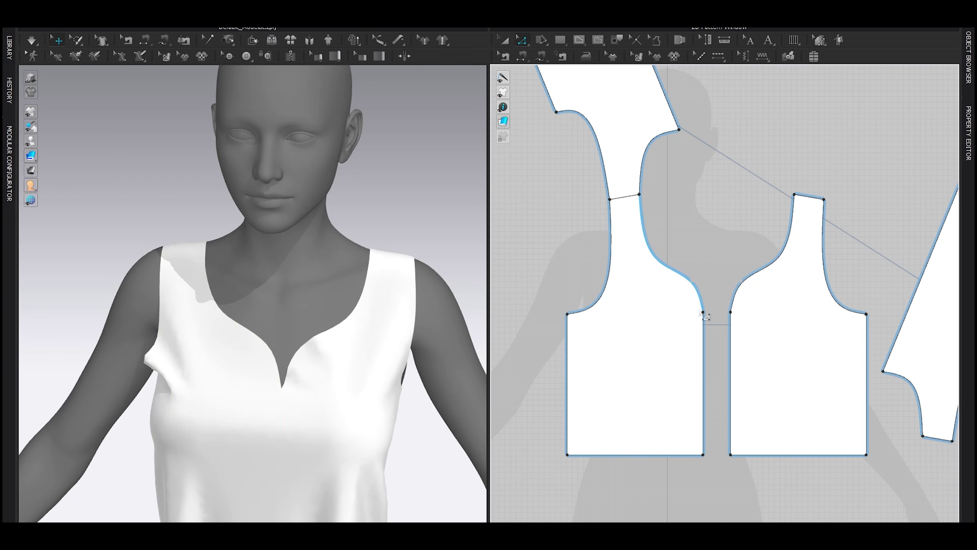
pyautogui.moveTo(703, 312); pyautogui.dragTo(703, 337)
pyautogui.press('space')
pyautogui.press('space')
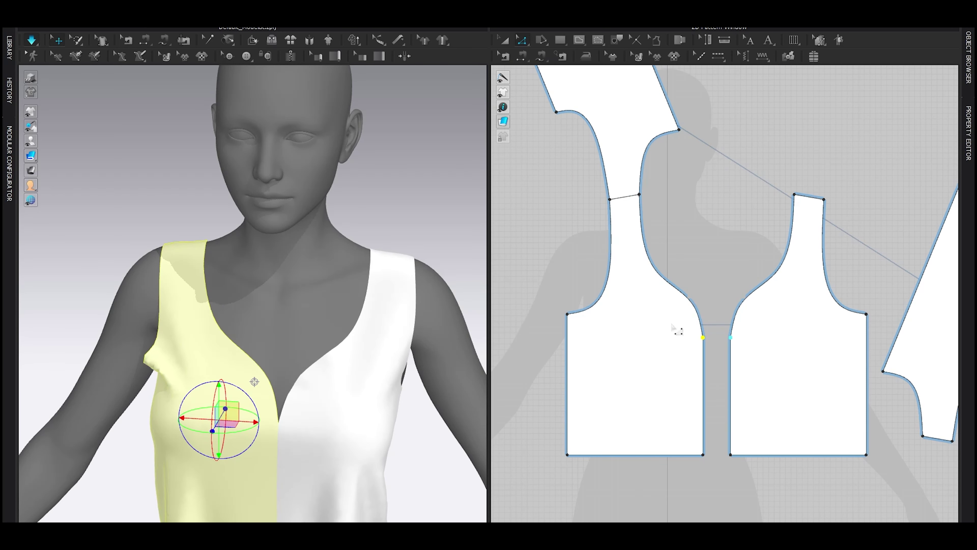
pyautogui.moveTo(705, 342); pyautogui.dragTo(711, 351)
pyautogui.press('space')
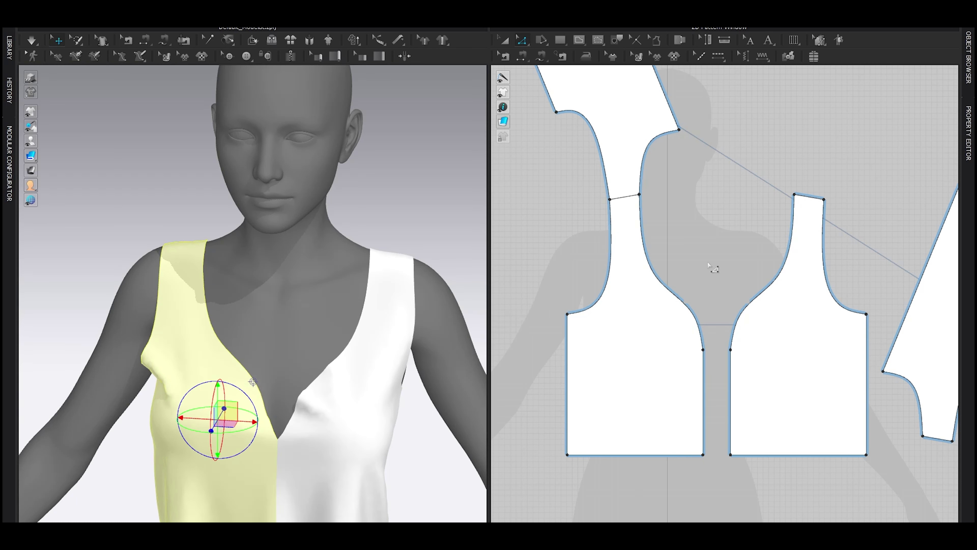
pyautogui.click(707, 264)
pyautogui.scroll(3, 270, 342)
pyautogui.moveTo(270, 341); pyautogui.dragTo(266, 353, button='right')
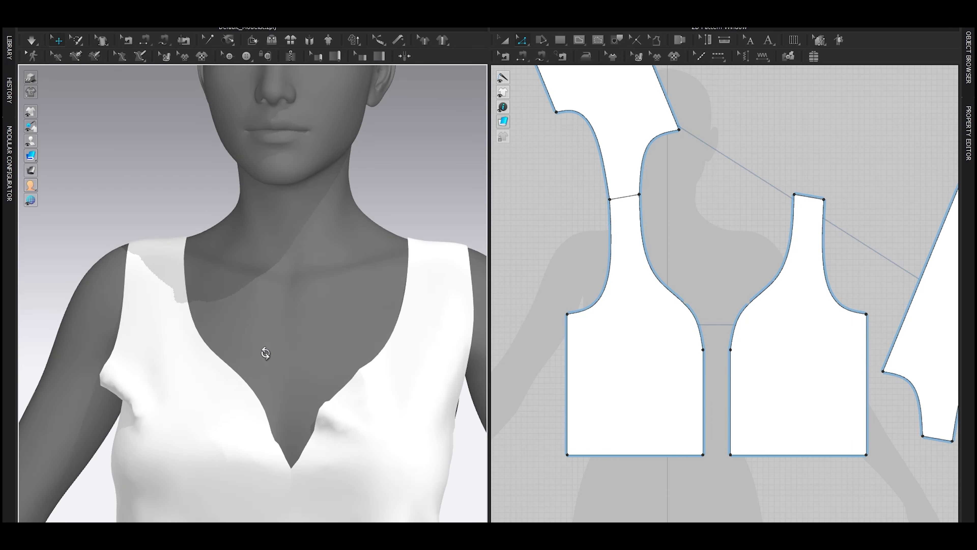
# - Shift the center-front edge slightly outward, simulate, and pull the neckline and shoulder strap into place on the avatar
pyautogui.click(710, 380)
pyautogui.moveTo(701, 376); pyautogui.dragTo(702, 376)
pyautogui.press('space')
pyautogui.moveTo(394, 353); pyautogui.dragTo(408, 333)
pyautogui.moveTo(427, 282); pyautogui.dragTo(422, 253)
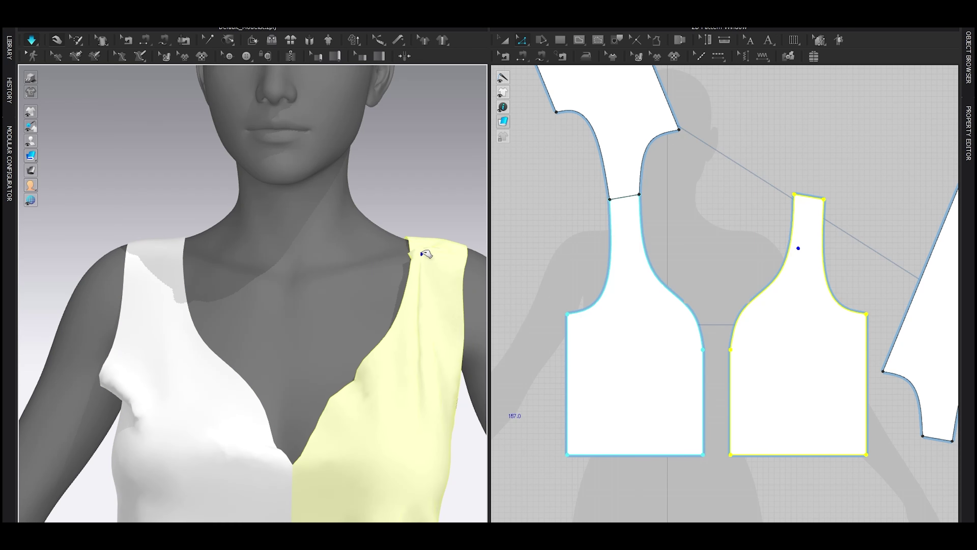
# - Move the center-front edge slightly inward, simulate, and tug the front neckline upward to settle the fabric
pyautogui.press('space')
pyautogui.click(710, 380)
pyautogui.scroll(3, 709, 379)
pyautogui.moveTo(701, 372); pyautogui.dragTo(698, 372)
pyautogui.press('space')
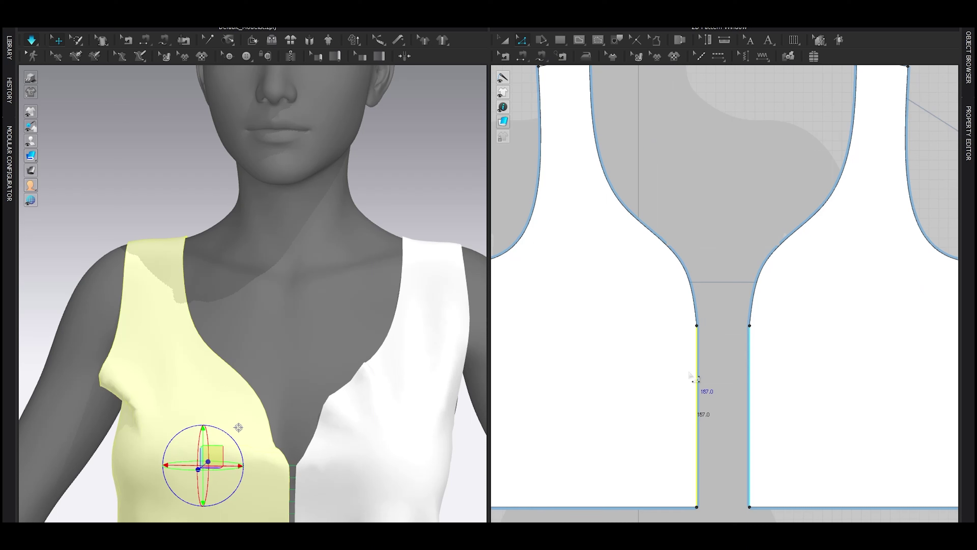
pyautogui.moveTo(411, 358); pyautogui.dragTo(420, 287)
# - Lower the center-back neckline point to form a deep V at the back
pyautogui.scroll(-3, 401, 231)
pyautogui.click(401, 231)
pyautogui.moveTo(401, 231); pyautogui.dragTo(290, 305, button='right')
pyautogui.press('space')
pyautogui.scroll(-1, 584, 292)
pyautogui.moveTo(584, 293); pyautogui.dragTo(906, 441, button='middle')
pyautogui.moveTo(619, 320); pyautogui.dragTo(619, 438)
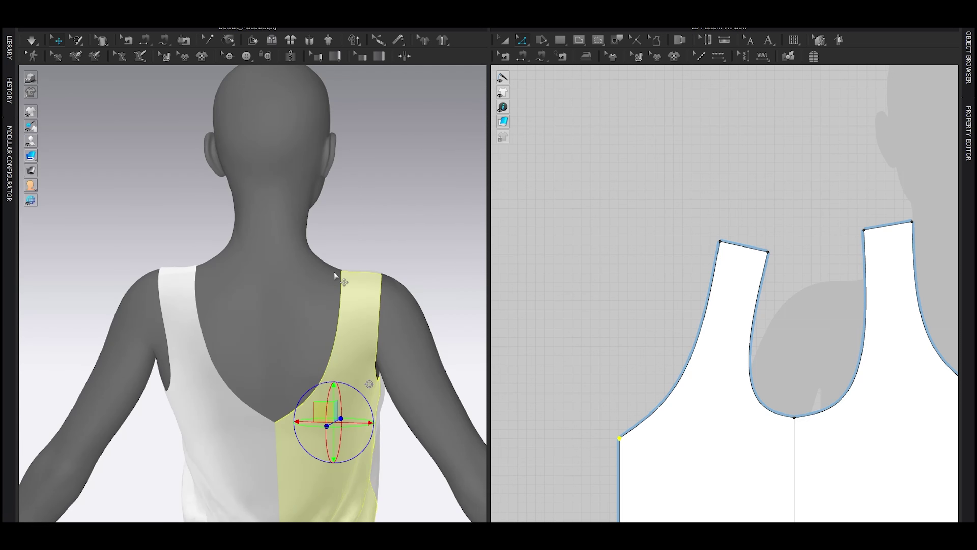
# - Reshape the back neckline into a square cut with straight strap edges
pyautogui.scroll(-2, 335, 273)
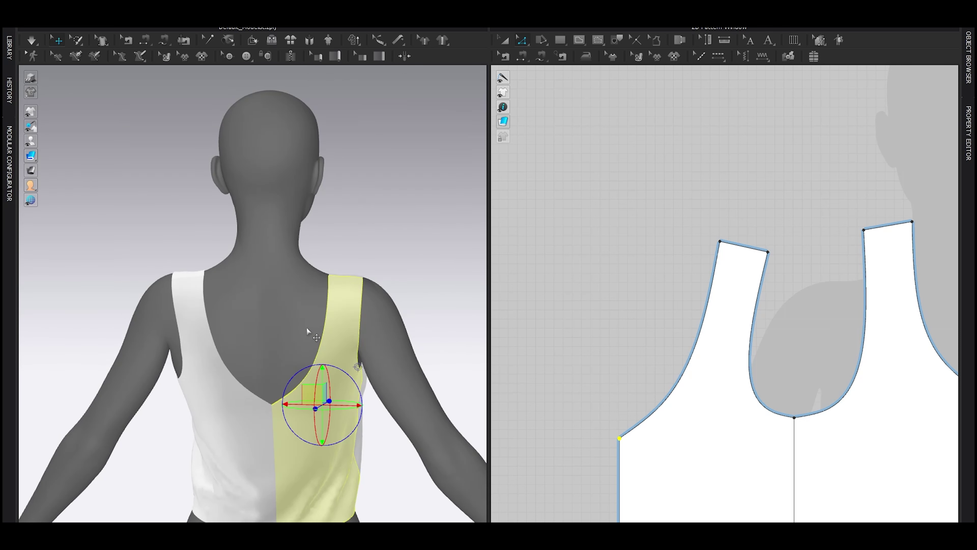
pyautogui.scroll(-3, 748, 329)
pyautogui.scroll(5, 743, 383)
pyautogui.moveTo(651, 298); pyautogui.dragTo(680, 350)
pyautogui.scroll(-4, 681, 348)
pyautogui.moveTo(692, 295); pyautogui.dragTo(651, 317, button='middle')
# - Join the back piece to the front at the shoulder seam and narrow the strap from its neck side
pyautogui.click(671, 269)
pyautogui.keyDown('shift'); pyautogui.click(747, 257); pyautogui.keyUp('shift')
pyautogui.hotkey('ctrl', 'm')
pyautogui.scroll(4, 747, 257)
pyautogui.moveTo(685, 232); pyautogui.dragTo(709, 279)
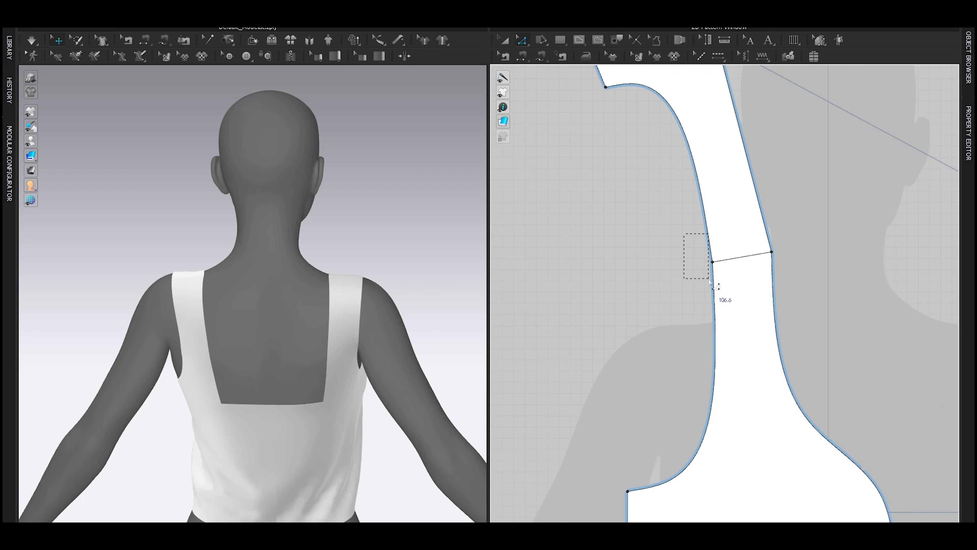
pyautogui.moveTo(829, 218); pyautogui.dragTo(762, 254)
pyautogui.scroll(-2, 730, 301)
# - Rejoin the back piece to the front along the side seam and simulate the drape of the back
pyautogui.click(694, 222)
pyautogui.click(692, 231)
pyautogui.keyDown('shift'); pyautogui.click(707, 386); pyautogui.keyUp('shift')
pyautogui.hotkey('ctrl', 'm')
pyautogui.scroll(3, 707, 378)
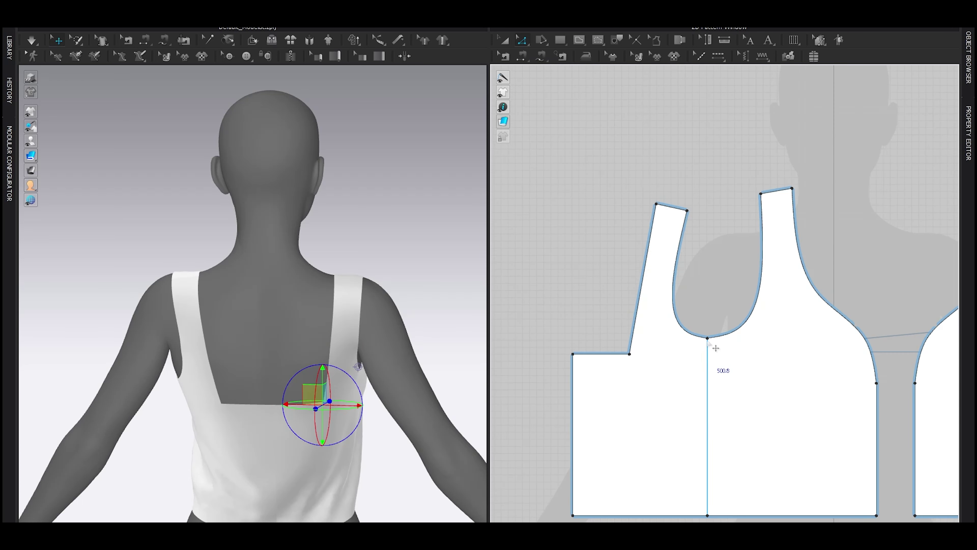
pyautogui.moveTo(713, 345); pyautogui.dragTo(697, 396, button='middle')
pyautogui.moveTo(118, 312); pyautogui.dragTo(131, 293, button='right')
pyautogui.press('space')
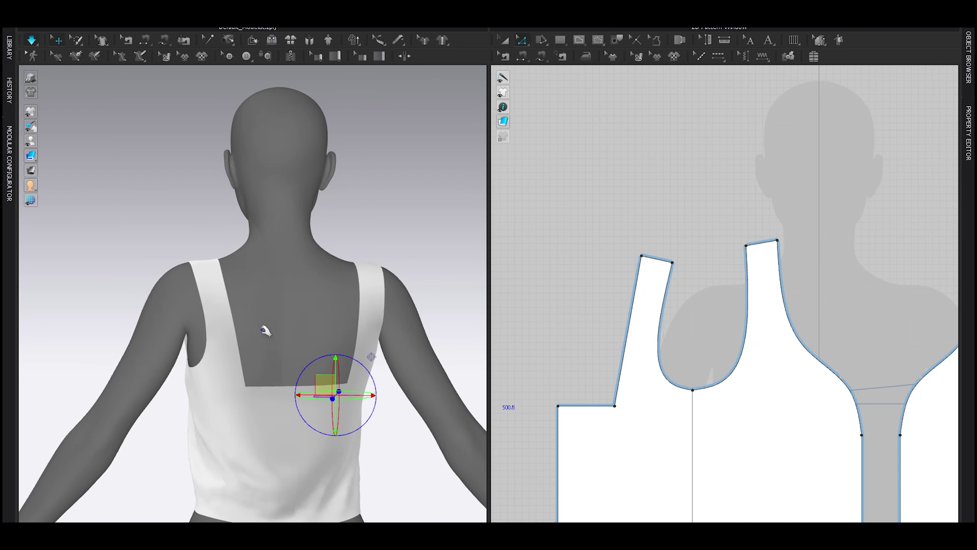
pyautogui.moveTo(266, 329); pyautogui.dragTo(301, 349, button='right')
pyautogui.press('space')
# - Move the square back neckline's inner corner toward the armhole to slim the strap, remove the leftover point, and simulate
pyautogui.scroll(3, 609, 382)
pyautogui.moveTo(621, 435); pyautogui.dragTo(647, 436)
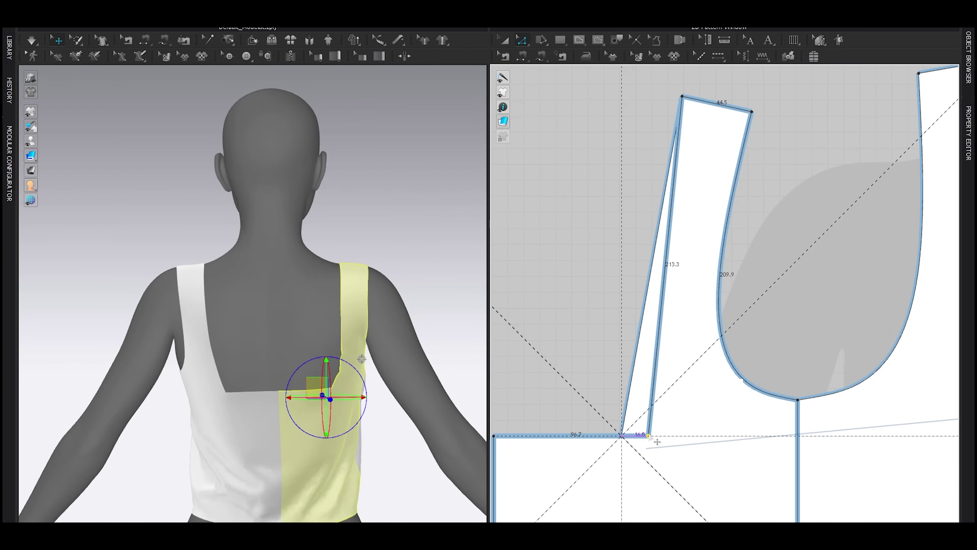
pyautogui.press('Delete')
pyautogui.press('space')
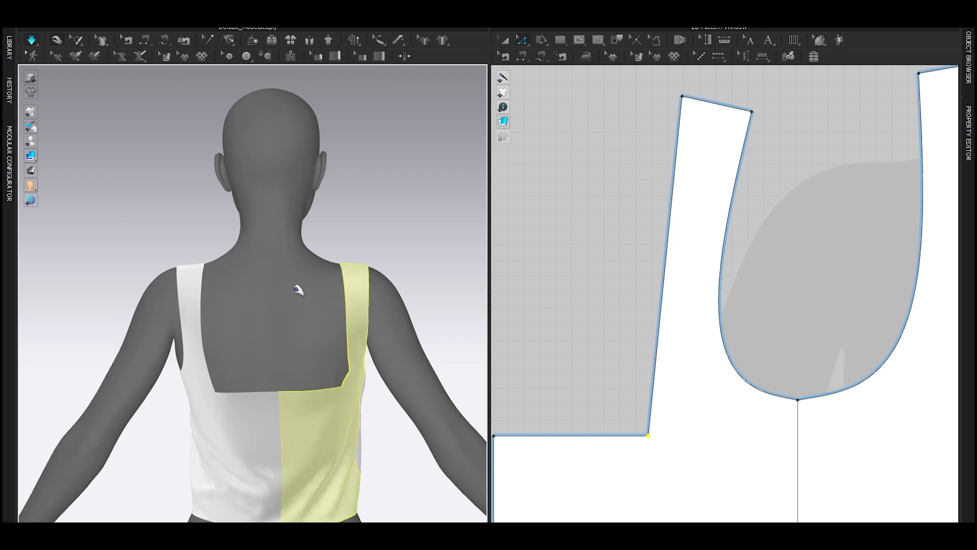
pyautogui.press('space')
pyautogui.scroll(-3, 573, 354)
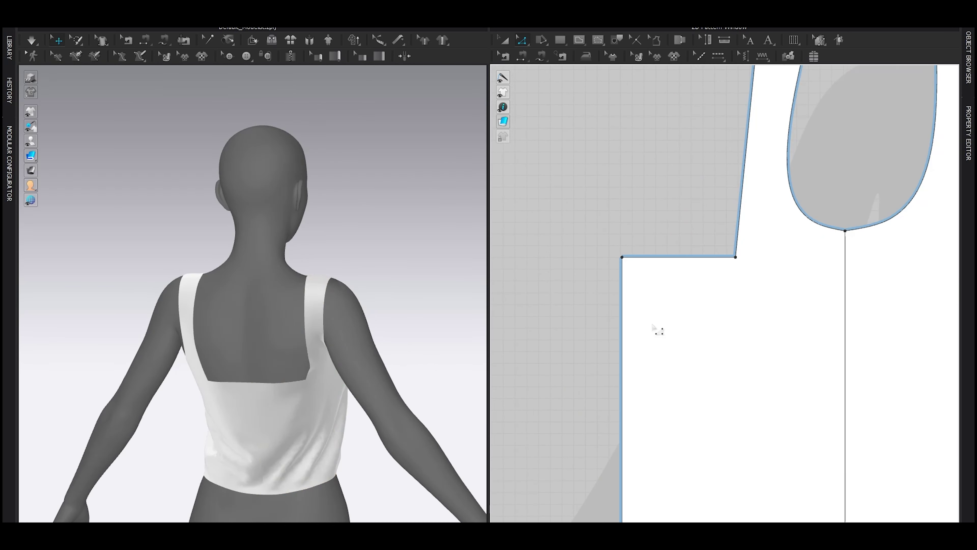
# - Move the center-back edge slightly inward, raise the hem to crop the bodice under the bust, and simulate
pyautogui.moveTo(622, 333); pyautogui.dragTo(626, 334)
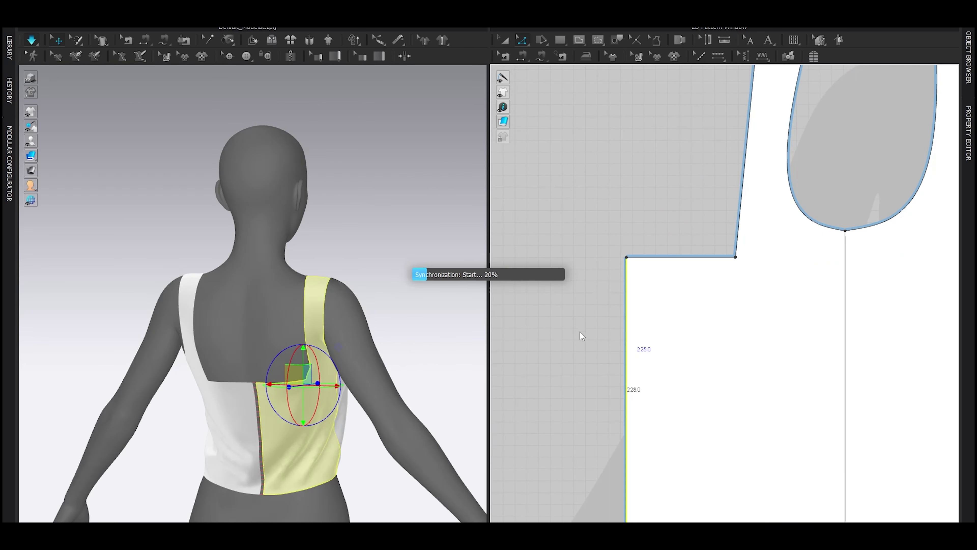
pyautogui.press('space')
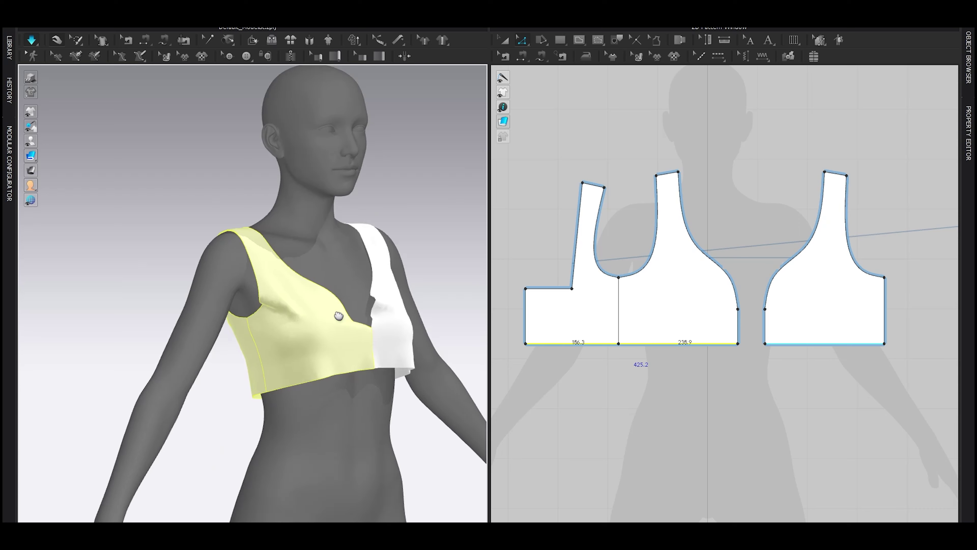
pyautogui.moveTo(338, 317); pyautogui.dragTo(151, 332, button='right')
pyautogui.press('space')
pyautogui.moveTo(582, 347); pyautogui.dragTo(571, 340)
pyautogui.press('space')
pyautogui.press('space')
# - Lower the horizontal back neckline edge to leave a narrow band across the back, simulate, and raise it slightly
pyautogui.click(561, 313)
pyautogui.moveTo(556, 288); pyautogui.dragTo(552, 317)
pyautogui.press('space')
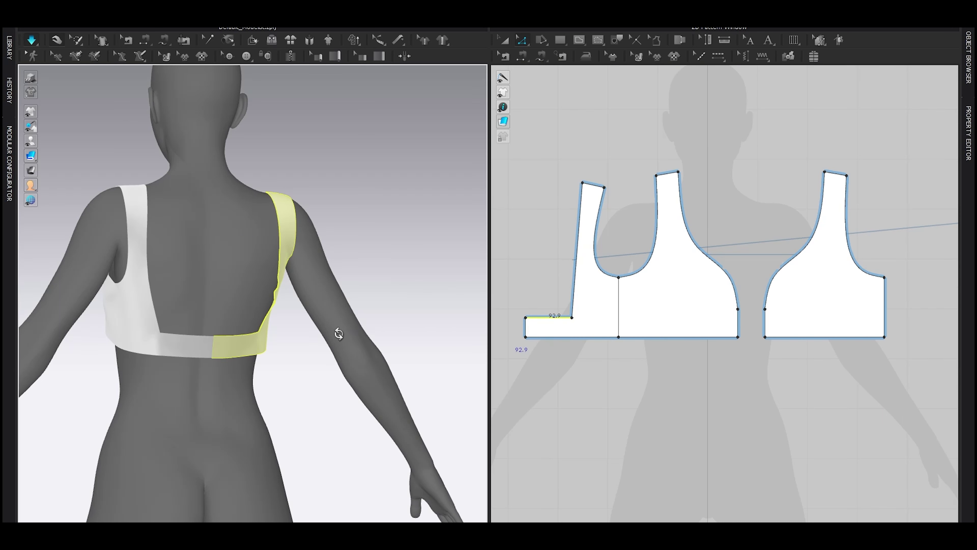
pyautogui.press('space')
pyautogui.moveTo(552, 317); pyautogui.dragTo(553, 310)
# - Try raising the bodice hem slightly, simulate it, and view the garment without the avatar
pyautogui.click(576, 362)
pyautogui.click(573, 337)
pyautogui.keyDown('shift'); pyautogui.moveTo(636, 336); pyautogui.dragTo(636, 330); pyautogui.keyUp('shift')
pyautogui.press('space')
pyautogui.press('space')
pyautogui.moveTo(278, 336); pyautogui.dragTo(332, 378, button='right')
pyautogui.hotkey('shift', 'a')
pyautogui.click(321, 375)
# - Lower the bodice hem by the amount it was raised and simulate again
pyautogui.click(612, 330)
pyautogui.keyDown('shift'); pyautogui.moveTo(630, 330); pyautogui.dragTo(630, 337); pyautogui.keyUp('shift')
pyautogui.press('space')
pyautogui.press('space')
pyautogui.moveTo(242, 334); pyautogui.dragTo(299, 343, button='right')
# - Hide the avatar and separate the back piece from the front in the pattern layout by moving it aside
pyautogui.hotkey('shift', 'a')
pyautogui.hotkey('shift', 'a')
pyautogui.moveTo(247, 337); pyautogui.dragTo(287, 325, button='middle')
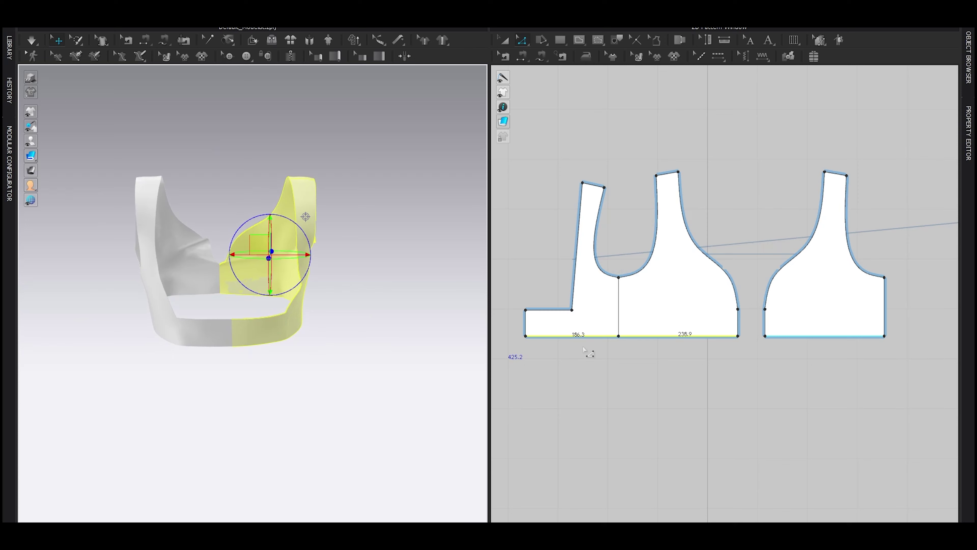
pyautogui.scroll(3, 584, 346)
pyautogui.press('a')
pyautogui.moveTo(596, 336); pyautogui.dragTo(587, 337)
pyautogui.moveTo(386, 364); pyautogui.dragTo(437, 356, button='right')
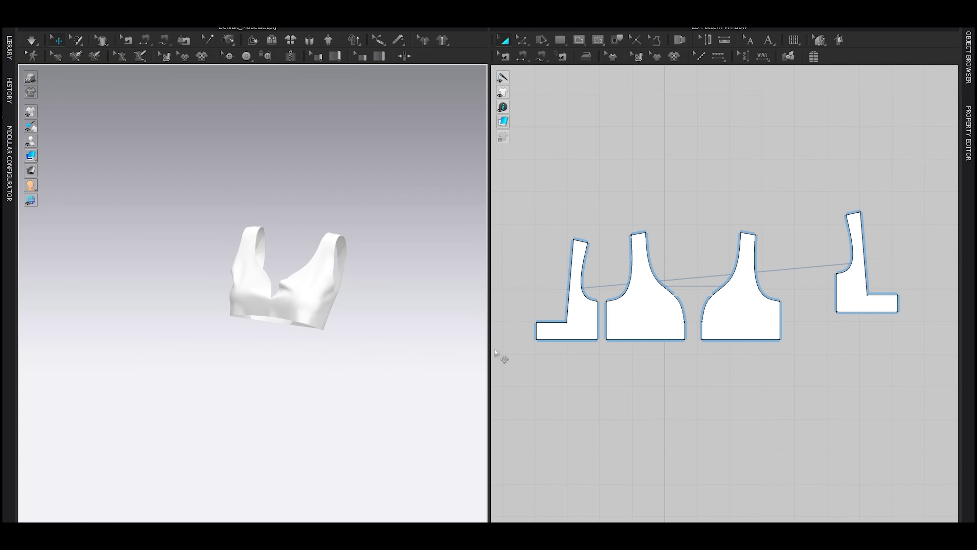
# - Examine the shape of the cropped bodice with the avatar shown and hidden
pyautogui.scroll(-4, 647, 345)
pyautogui.scroll(3, 646, 345)
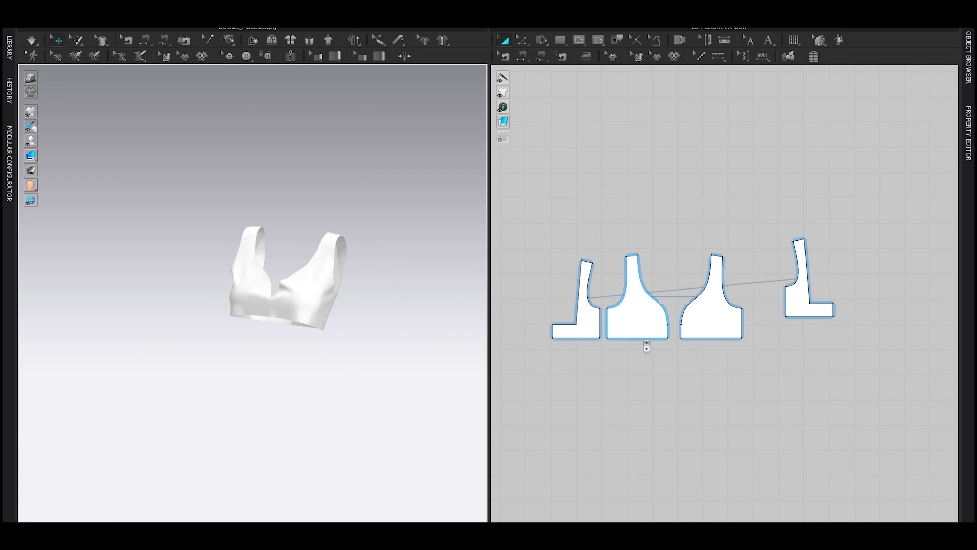
pyautogui.scroll(3, 646, 346)
pyautogui.scroll(3, 292, 308)
pyautogui.moveTo(347, 324); pyautogui.dragTo(324, 311, button='right')
pyautogui.hotkey('shift', 'a')
pyautogui.scroll(-3, 375, 327)
pyautogui.hotkey('shift', 'a')
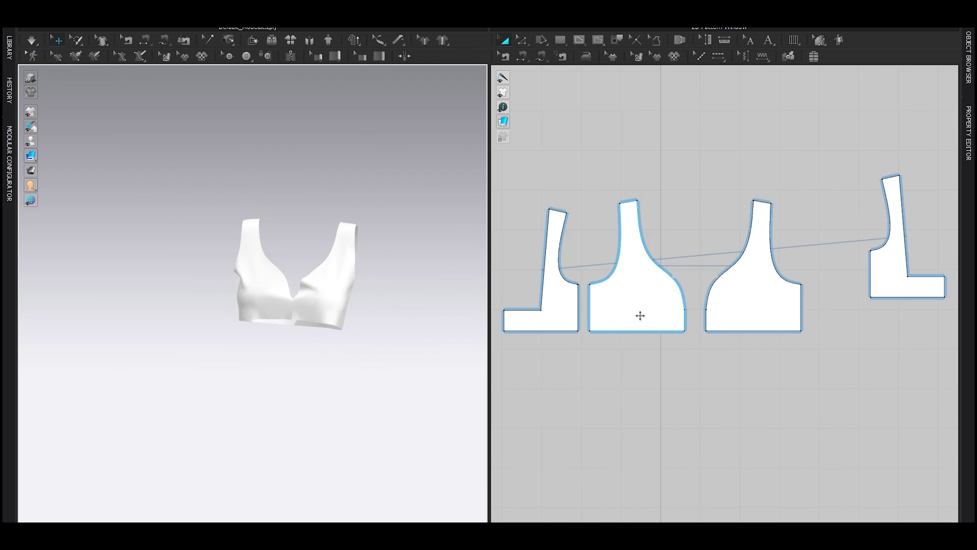
# - Move the other back piece beside its front piece so the pattern layout is symmetrical
pyautogui.scroll(-3, 654, 337)
pyautogui.click(751, 279)
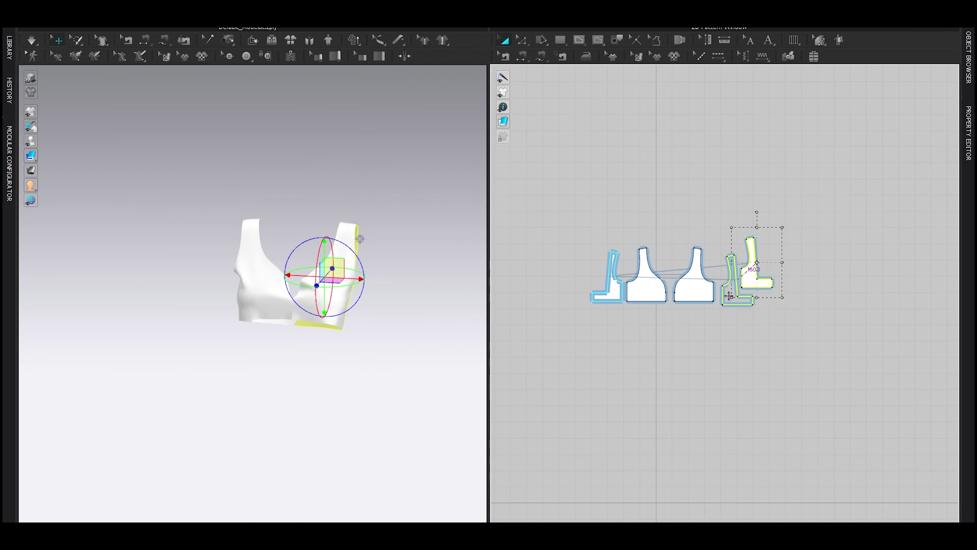
pyautogui.scroll(4, 656, 358)
pyautogui.moveTo(653, 377); pyautogui.dragTo(635, 300, button='middle')
# - Draw a large circle pattern below the bodice pieces
pyautogui.scroll(-4, 635, 300)
pyautogui.press('e')
pyautogui.moveTo(666, 335); pyautogui.dragTo(686, 387)
pyautogui.press('a')
pyautogui.scroll(-3, 657, 342)
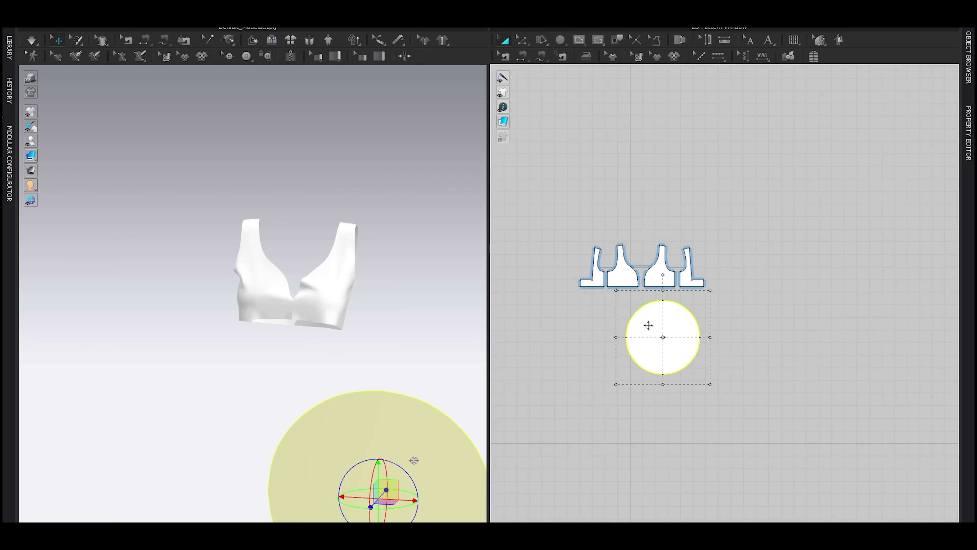
# - Show the avatar, offset a smaller circle inside the circle pattern, and cut out its center to form a ring
pyautogui.hotkey('shift', 'a')
pyautogui.scroll(3, 623, 277)
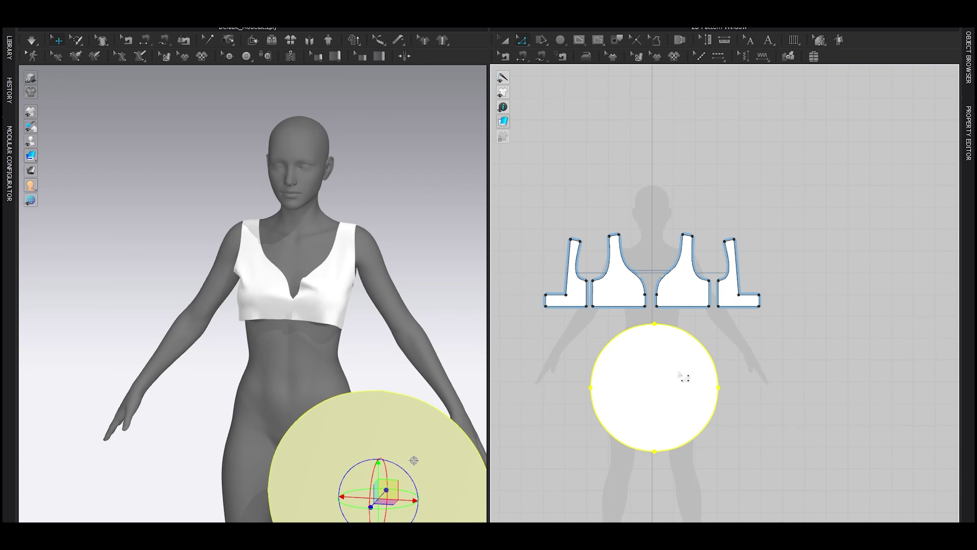
pyautogui.rightClick(687, 351)
pyautogui.click(676, 330)
pyautogui.click(792, 190)
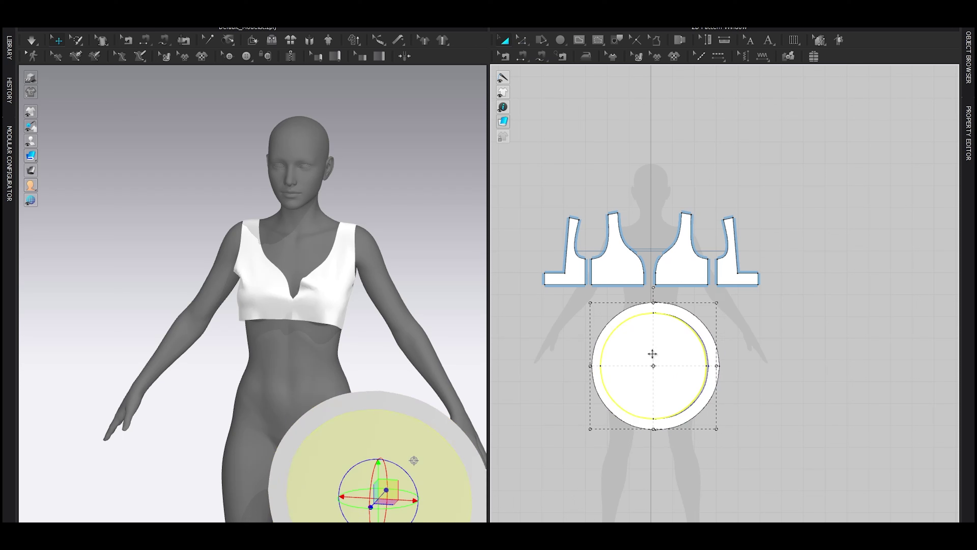
pyautogui.press('Delete')
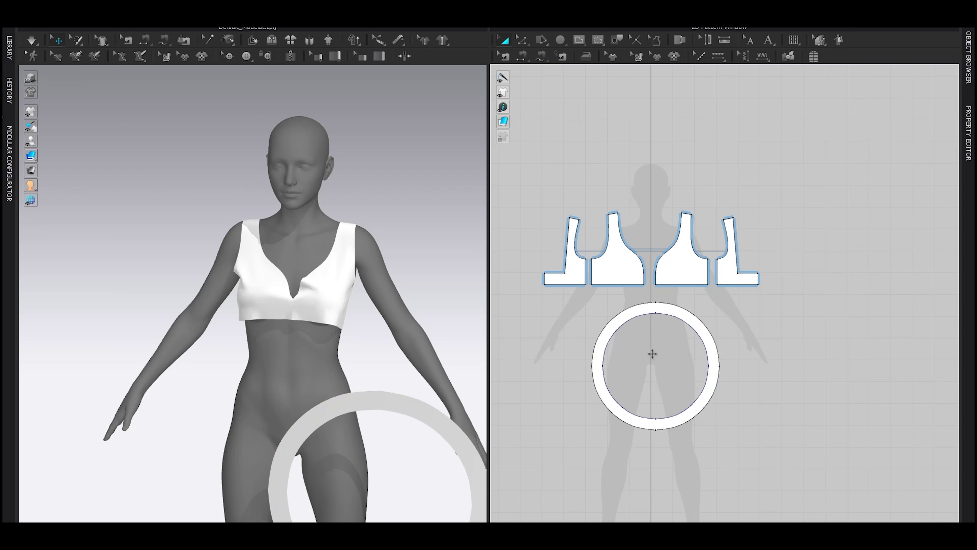
# - Rotate the ring horizontal and position it around the avatar's waist below the bodice
pyautogui.scroll(-3, 213, 336)
pyautogui.click(323, 362)
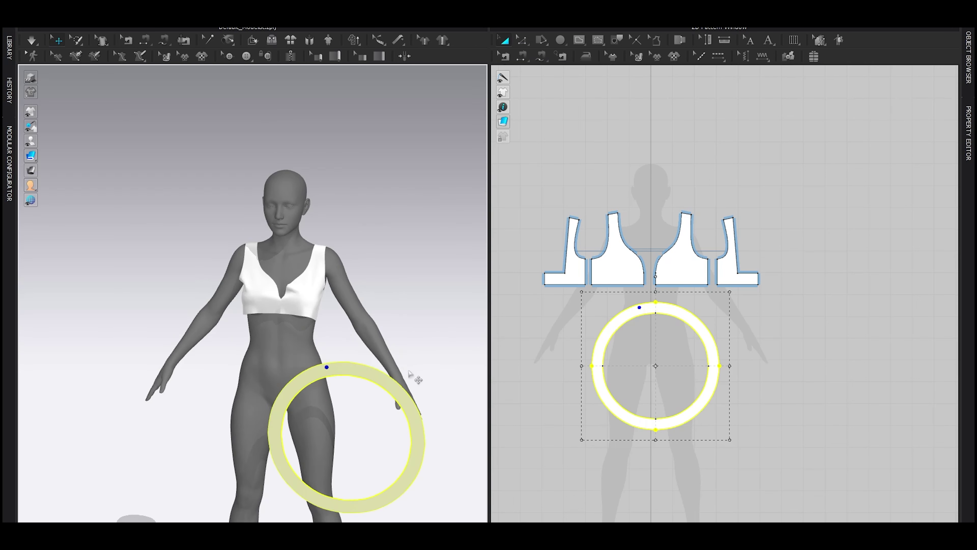
pyautogui.moveTo(423, 369); pyautogui.dragTo(340, 373, button='right')
pyautogui.scroll(-3, 340, 373)
pyautogui.click(307, 355)
pyautogui.moveTo(279, 331); pyautogui.dragTo(351, 295)
pyautogui.moveTo(307, 293); pyautogui.dragTo(303, 362, button='right')
pyautogui.moveTo(303, 362); pyautogui.dragTo(357, 302)
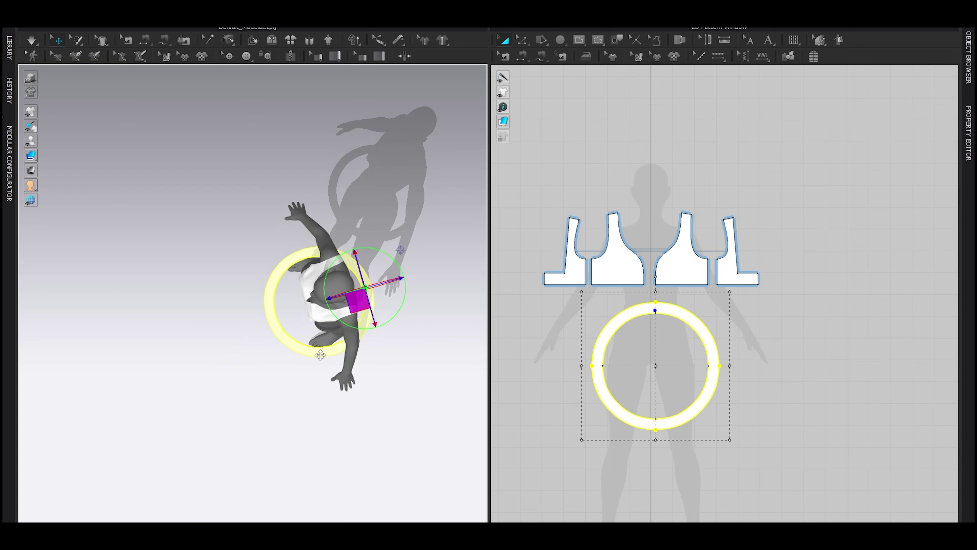
pyautogui.moveTo(320, 355); pyautogui.dragTo(338, 285, button='right')
pyautogui.scroll(4, 344, 338)
pyautogui.moveTo(345, 337); pyautogui.dragTo(403, 314, button='right')
# - Freeze the bodice pieces and review the front and back reference photos of the floral puff-sleeve dress
pyautogui.hotkey('ctrl', 'a')
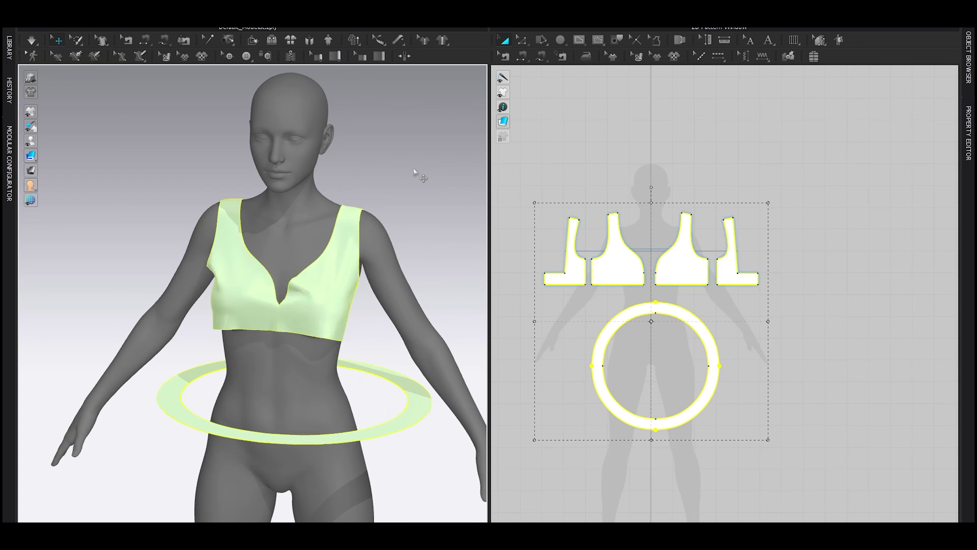
pyautogui.click(419, 415)
pyautogui.click(442, 202)
pyautogui.hotkey('alt', 'Tab')
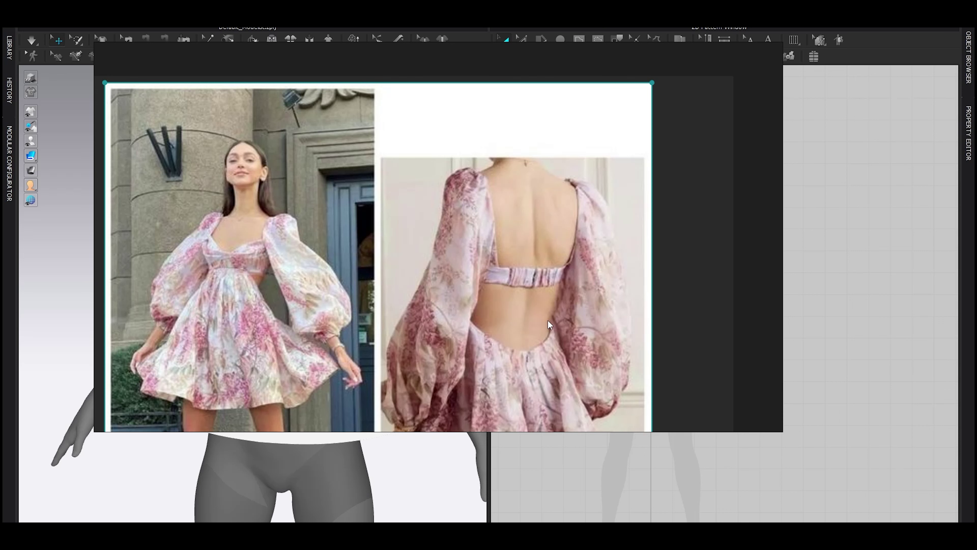
pyautogui.hotkey('alt', 'Tab')
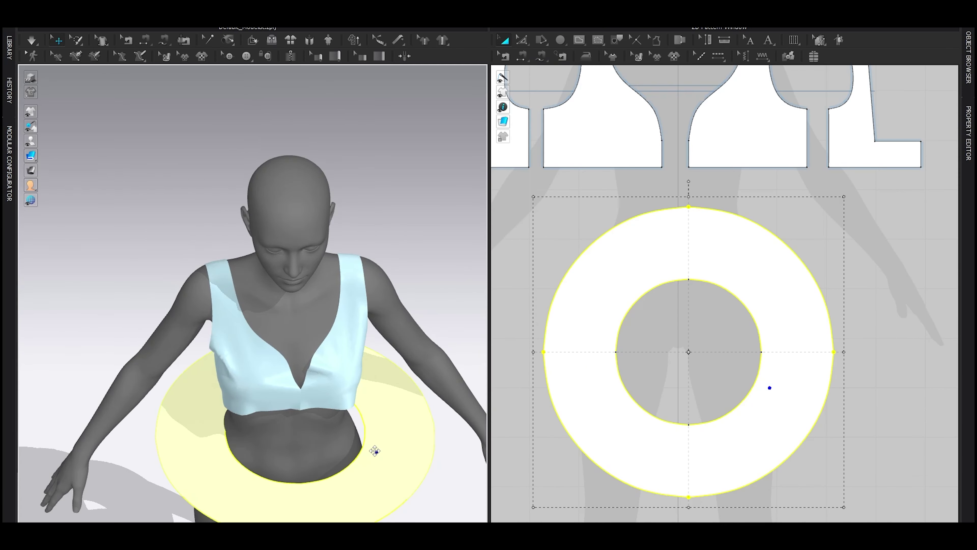
# - Shift the ring to center it around the waist and select the two side points of its inner circle
pyautogui.moveTo(375, 450); pyautogui.dragTo(371, 447)
pyautogui.scroll(-3, 691, 326)
pyautogui.click(675, 320)
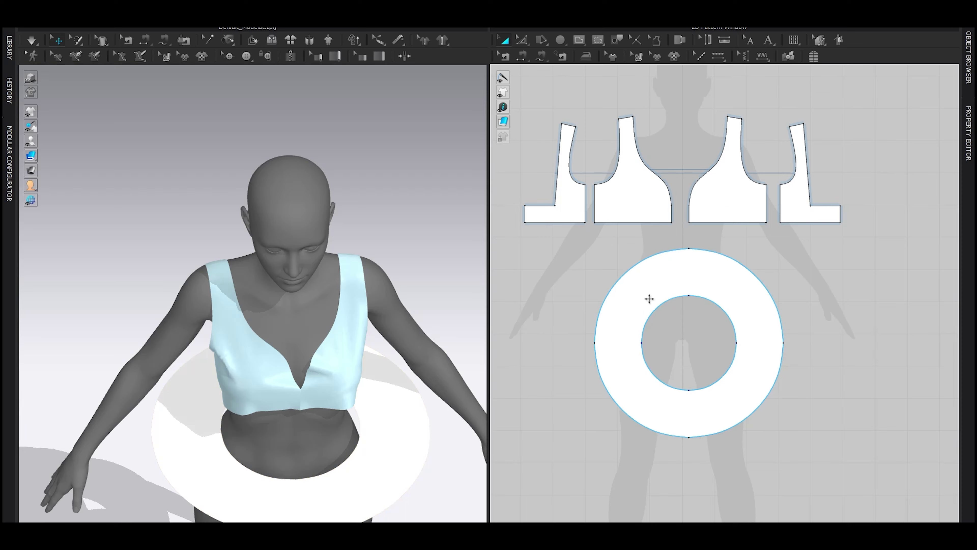
pyautogui.moveTo(648, 296); pyautogui.dragTo(597, 290, button='middle')
pyautogui.press('z')
pyautogui.moveTo(577, 345); pyautogui.dragTo(590, 300, button='middle')
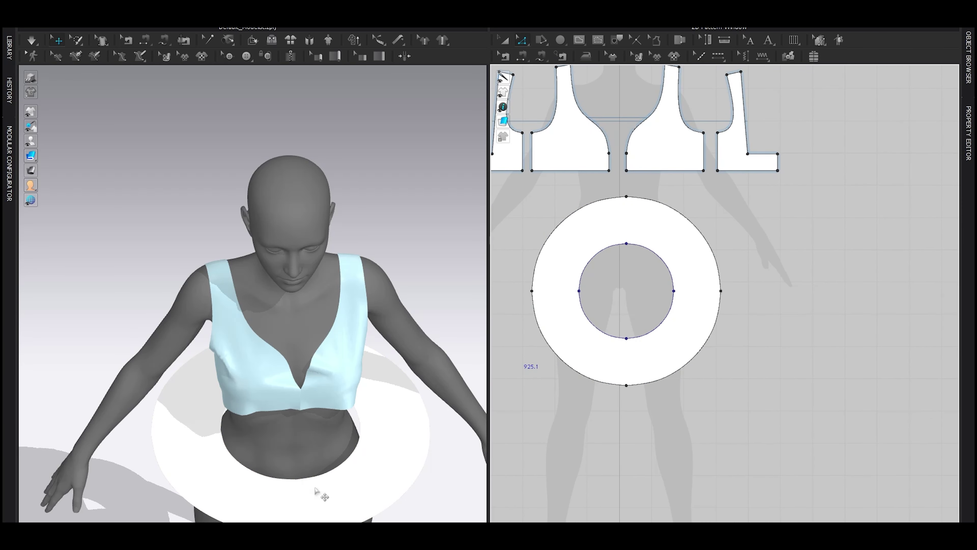
pyautogui.click(314, 486)
pyautogui.scroll(3, 579, 320)
pyautogui.click(600, 310)
pyautogui.click(578, 281)
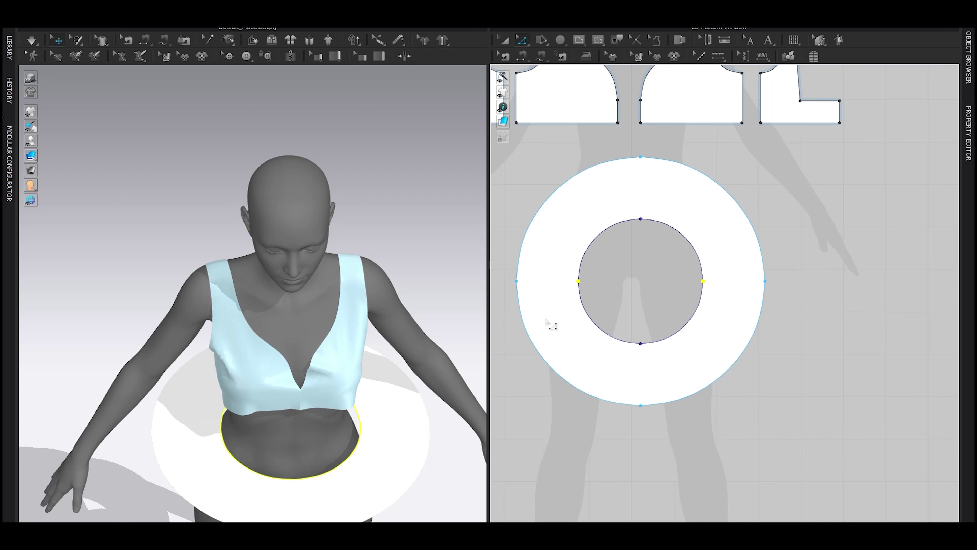
pyautogui.scroll(-1, 550, 325)
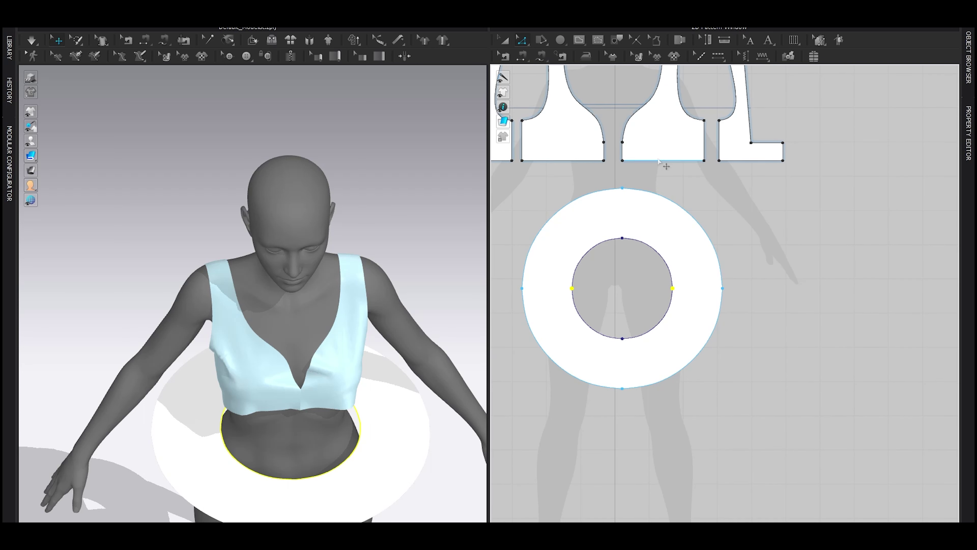
# - Sew the front half of the ring's inner circle to the hems of both front pieces with M:N sewing
pyautogui.press('m')
pyautogui.click(572, 288)
pyautogui.click(672, 288)
pyautogui.click(522, 160)
pyautogui.click(604, 160)
pyautogui.keyDown('shift'); pyautogui.click(622, 160); pyautogui.keyUp('shift')
pyautogui.keyDown('shift'); pyautogui.click(704, 161); pyautogui.keyUp('shift')
pyautogui.press('q')
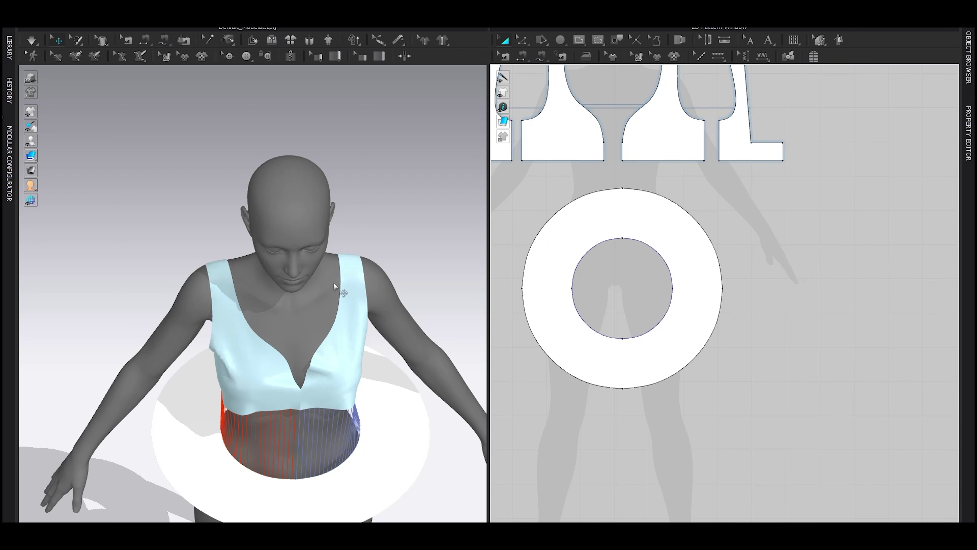
# - Enlarge the ring's inner circle to a circumference of about 1023 mm
pyautogui.scroll(-1, 383, 305)
pyautogui.press('z')
pyautogui.click(615, 339)
pyautogui.moveTo(682, 228); pyautogui.dragTo(657, 243)
pyautogui.press('n')
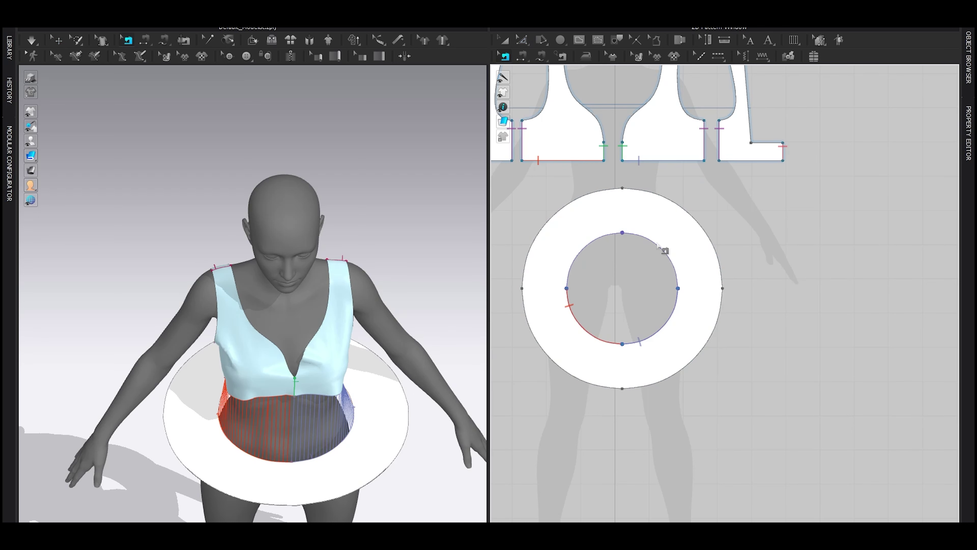
pyautogui.press('a')
pyautogui.click(622, 344)
pyautogui.scroll(3, 570, 301)
pyautogui.press('z')
# - Simulate the ring so it drapes as a gathered ruffle from the bodice's front hem, and inspect it from both sides
pyautogui.moveTo(308, 402); pyautogui.dragTo(283, 404, button='right')
pyautogui.scroll(3, 292, 404)
pyautogui.press('space')
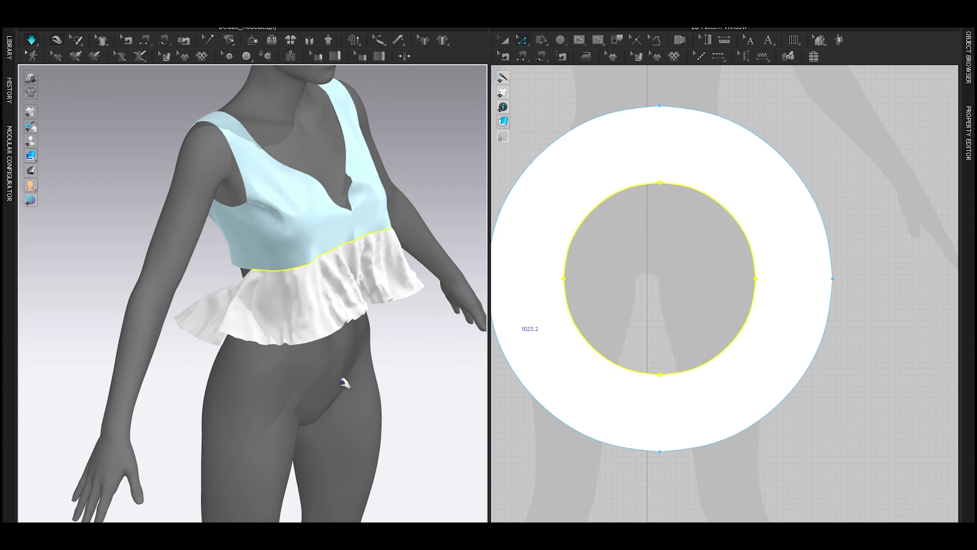
pyautogui.moveTo(323, 400); pyautogui.dragTo(346, 366, button='right')
pyautogui.moveTo(319, 298); pyautogui.dragTo(242, 311, button='right')
pyautogui.press('space')
pyautogui.moveTo(387, 314); pyautogui.dragTo(296, 342, button='right')
# - Select the lower side-seam points of the adjoining front and back bodice pieces and unfreeze the bodice pieces
pyautogui.scroll(4, 650, 233)
pyautogui.moveTo(656, 231); pyautogui.dragTo(628, 420, button='middle')
pyautogui.scroll(-2, 616, 392)
pyautogui.moveTo(554, 365); pyautogui.dragTo(654, 397, button='middle')
pyautogui.scroll(-3, 596, 374)
pyautogui.moveTo(635, 362); pyautogui.dragTo(563, 272)
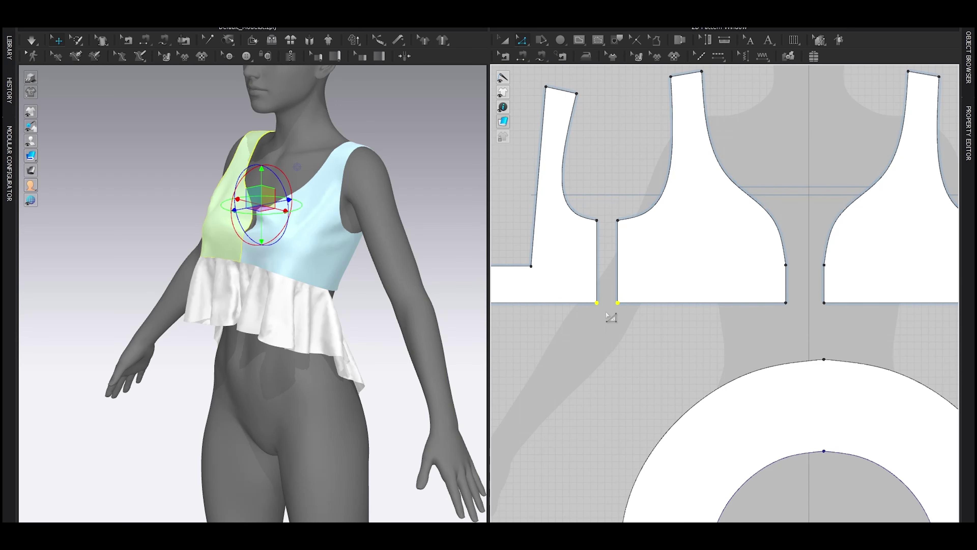
pyautogui.click(608, 334)
pyautogui.hotkey('ctrl', 'a')
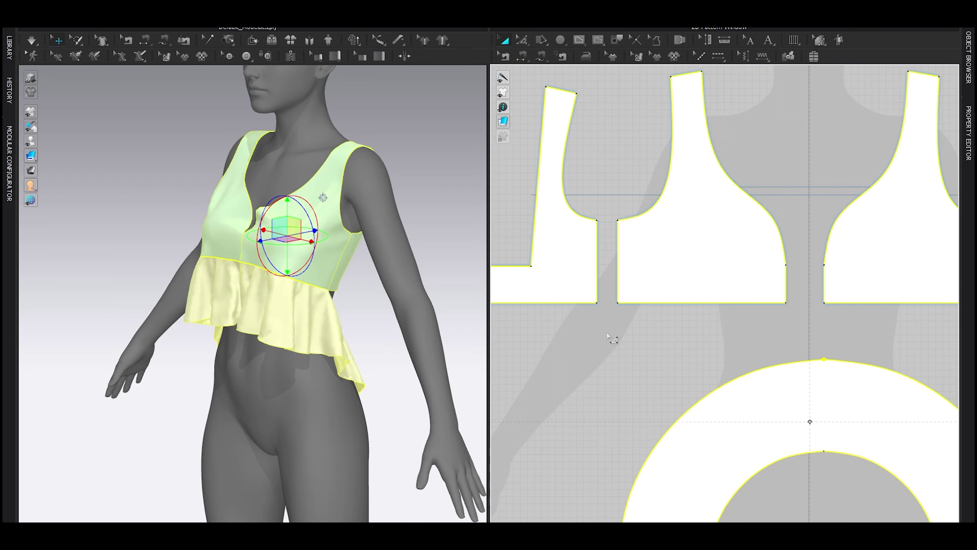
pyautogui.click(611, 337)
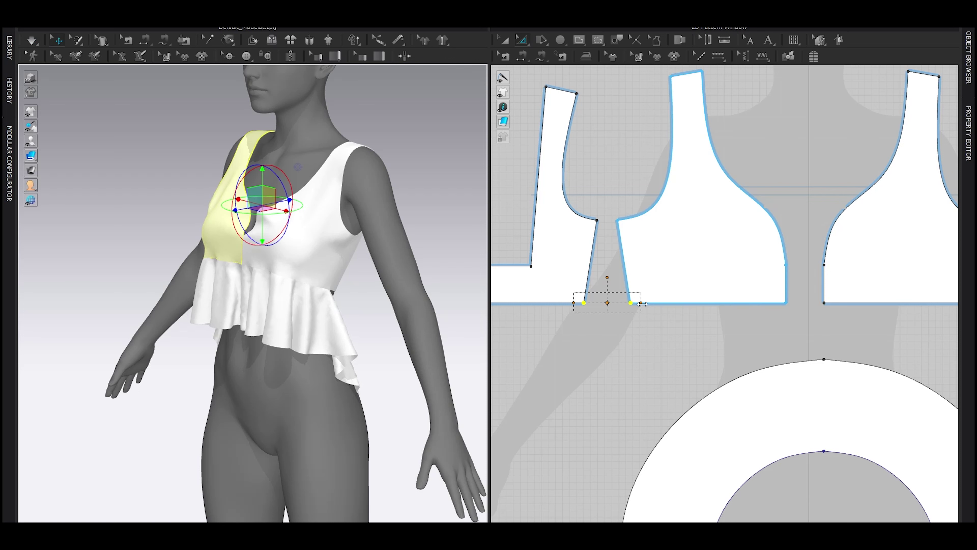
# - Try to taper the side seams by spreading their lower points strongly apart, simulate the result, and undo the change
pyautogui.moveTo(642, 303); pyautogui.dragTo(659, 301)
pyautogui.press('space')
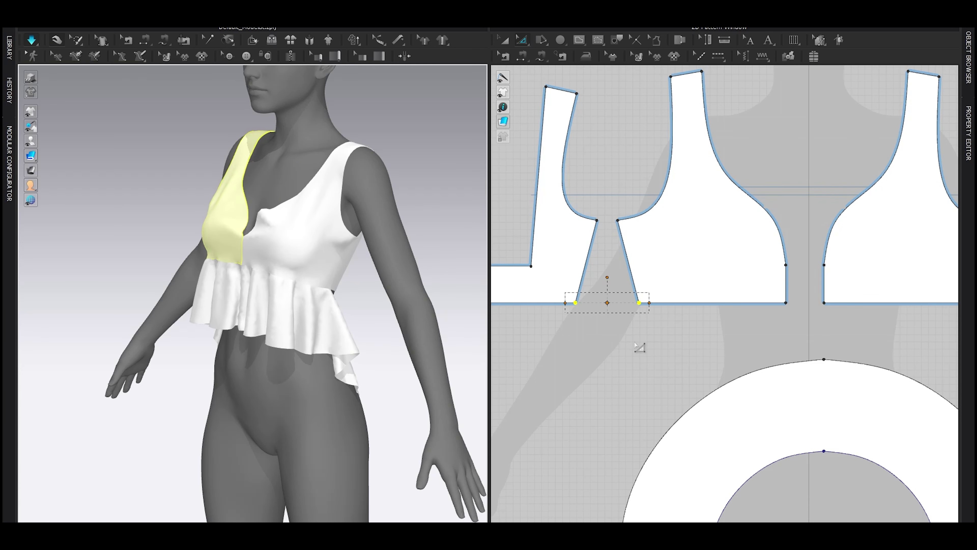
pyautogui.press('2')
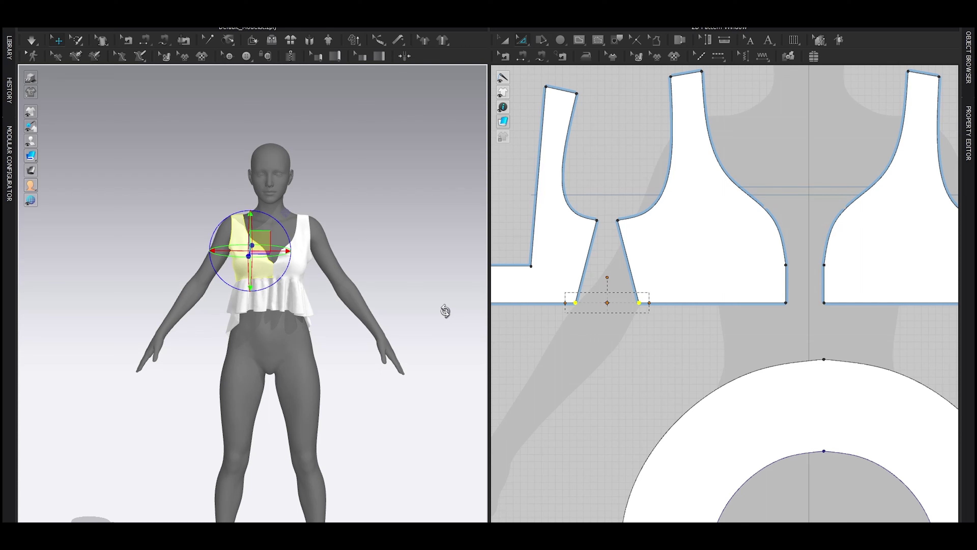
pyautogui.scroll(2, 419, 311)
pyautogui.hotkey('ctrl', 'z')
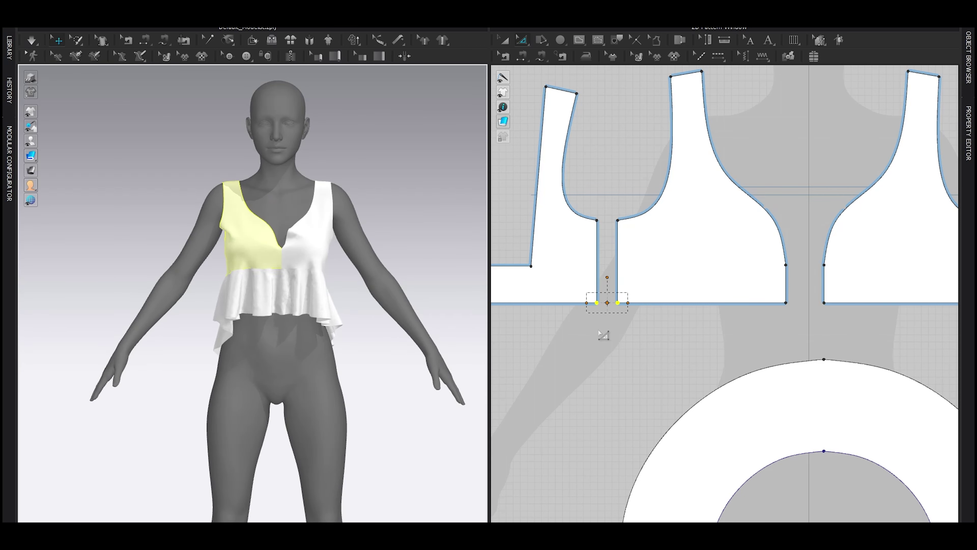
# - Taper the side seams by spreading their lower points slightly apart, simulate, and inspect the garment's back with the avatar hidden
pyautogui.moveTo(628, 302); pyautogui.dragTo(645, 302)
pyautogui.click(611, 343)
pyautogui.press('space')
pyautogui.press('space')
pyautogui.moveTo(371, 324); pyautogui.dragTo(214, 327, button='right')
pyautogui.hotkey('shift', 'a')
pyautogui.scroll(-5, 781, 386)
pyautogui.scroll(2, 672, 363)
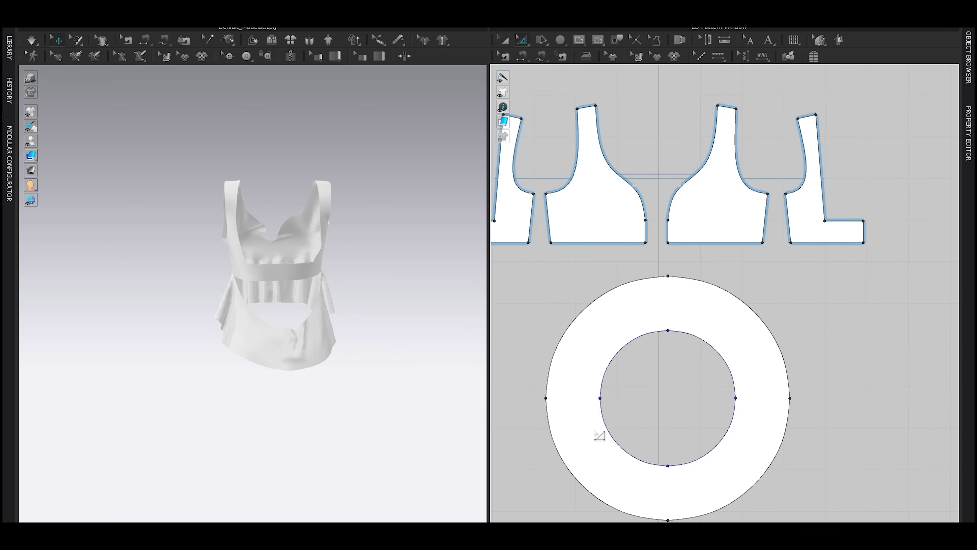
pyautogui.scroll(6, 626, 414)
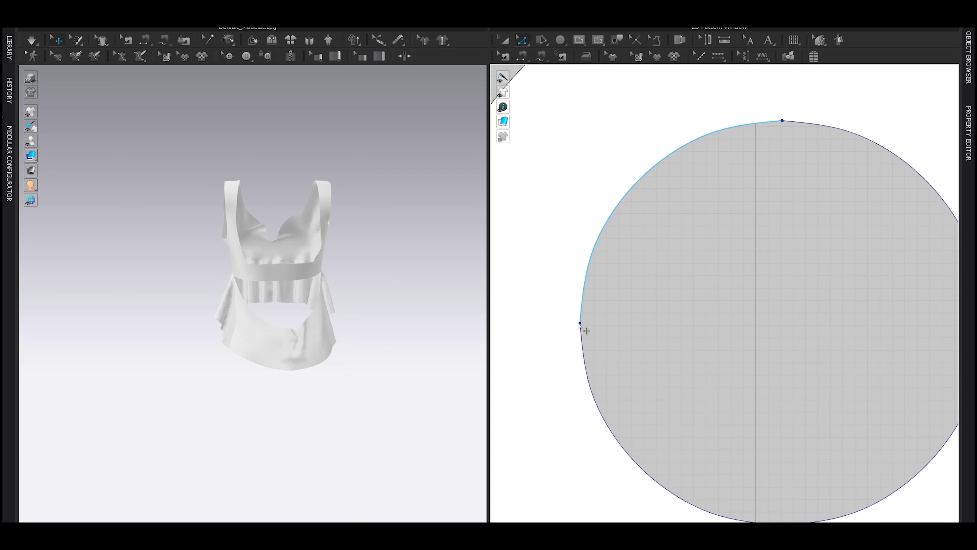
# - Move the side endpoint of the ring seam inward along the front hem, shortening the sewn length to 165 mm, and simulate
pyautogui.press('b')
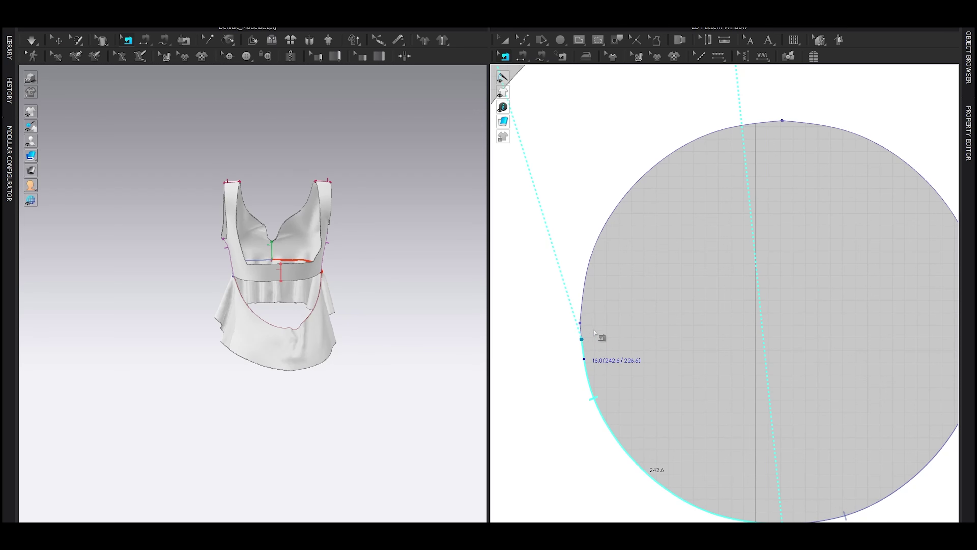
pyautogui.scroll(-3, 600, 347)
pyautogui.scroll(4, 539, 281)
pyautogui.moveTo(531, 272); pyautogui.dragTo(576, 272)
pyautogui.scroll(5, 227, 352)
pyautogui.moveTo(227, 352); pyautogui.dragTo(326, 300, button='right')
pyautogui.press('space')
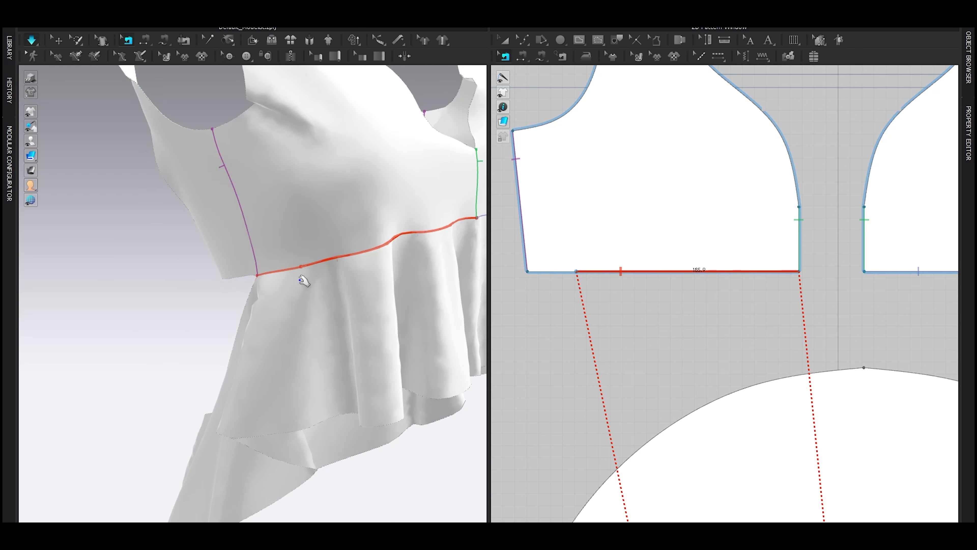
pyautogui.press('q')
pyautogui.press('space')
# - Shrink the ring's inner circle until the sewn quarter arc measures about 179.5 mm
pyautogui.scroll(-2, 723, 293)
pyautogui.moveTo(808, 423); pyautogui.dragTo(615, 134, button='middle')
pyautogui.click(731, 246)
pyautogui.moveTo(778, 199); pyautogui.dragTo(763, 212)
pyautogui.press('b')
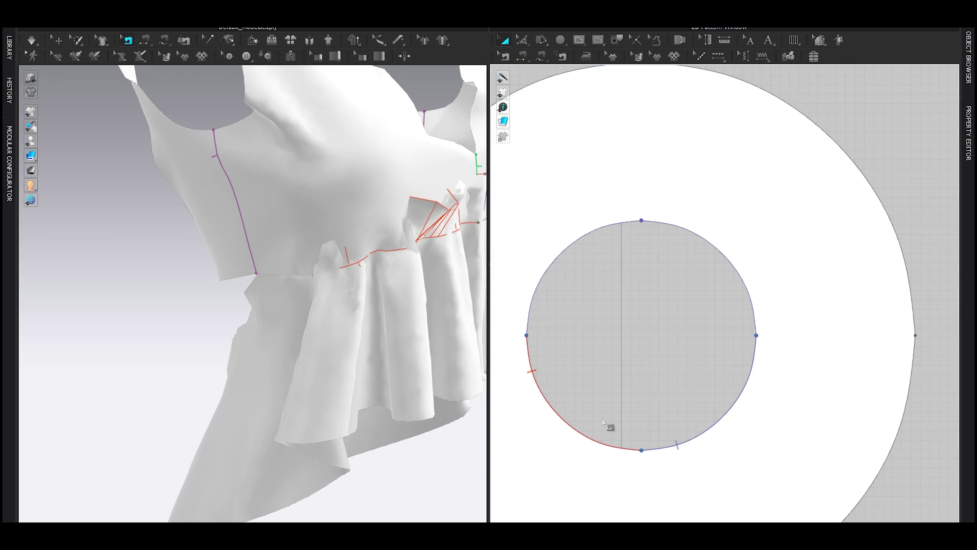
pyautogui.press('a')
pyautogui.moveTo(767, 210); pyautogui.dragTo(764, 213)
pyautogui.press('b')
pyautogui.press('a')
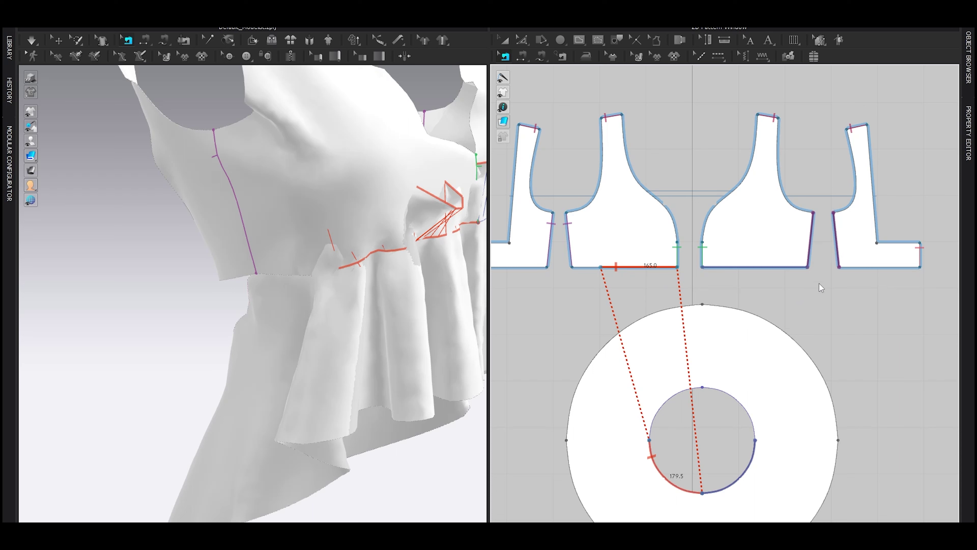
# - Extend the seam along the front hem to 179.5 mm so it matches the sewn arc of the ring
pyautogui.click(654, 467)
pyautogui.click(746, 467)
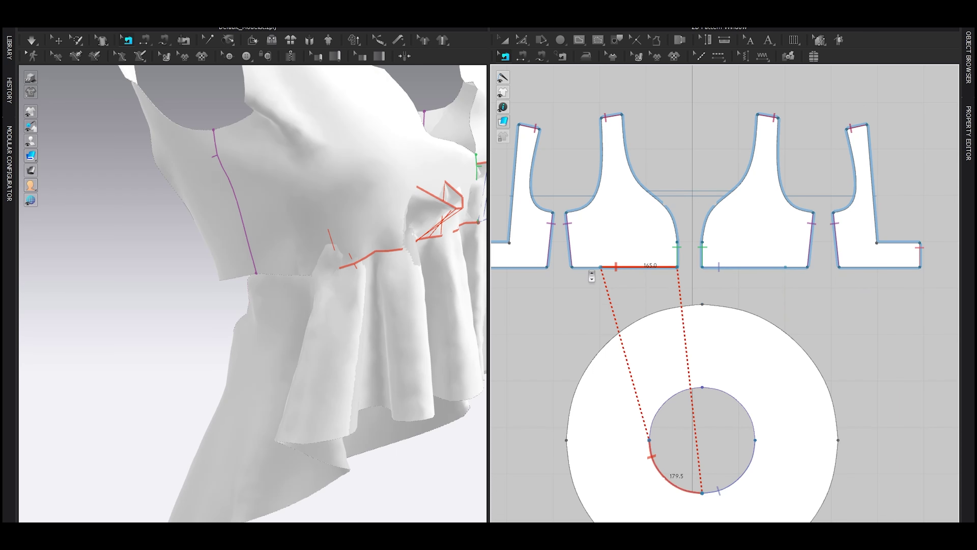
pyautogui.scroll(5, 590, 269)
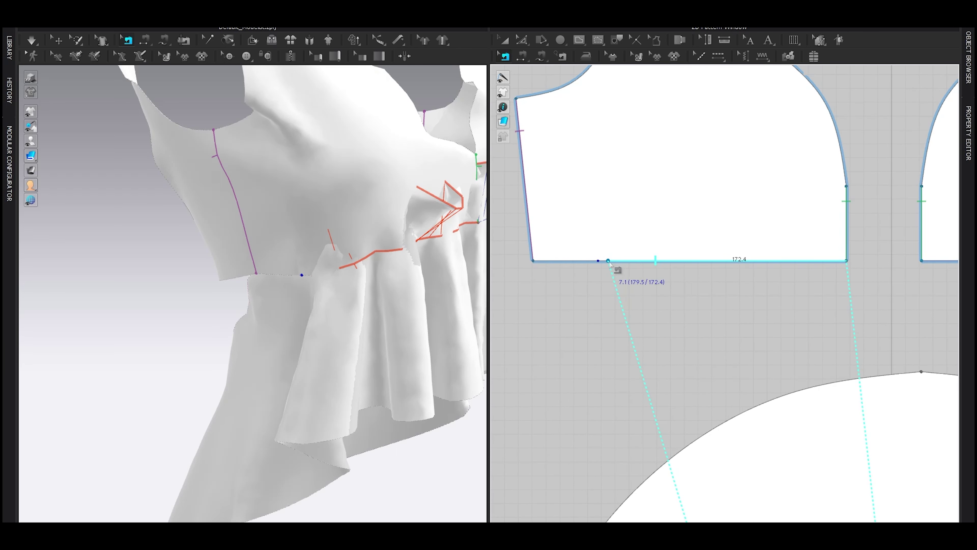
pyautogui.click(598, 260)
pyautogui.scroll(-5, 600, 265)
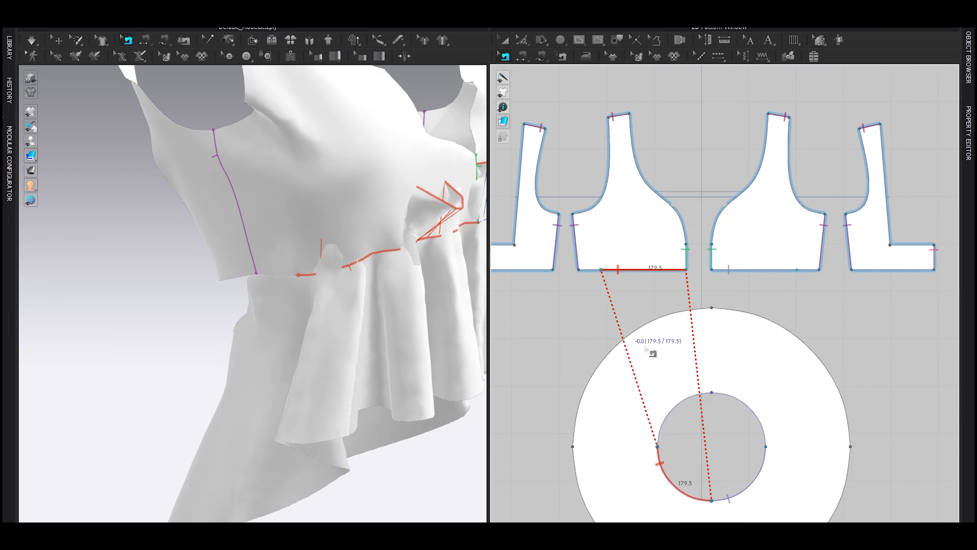
pyautogui.scroll(1, 628, 286)
pyautogui.scroll(5, 598, 214)
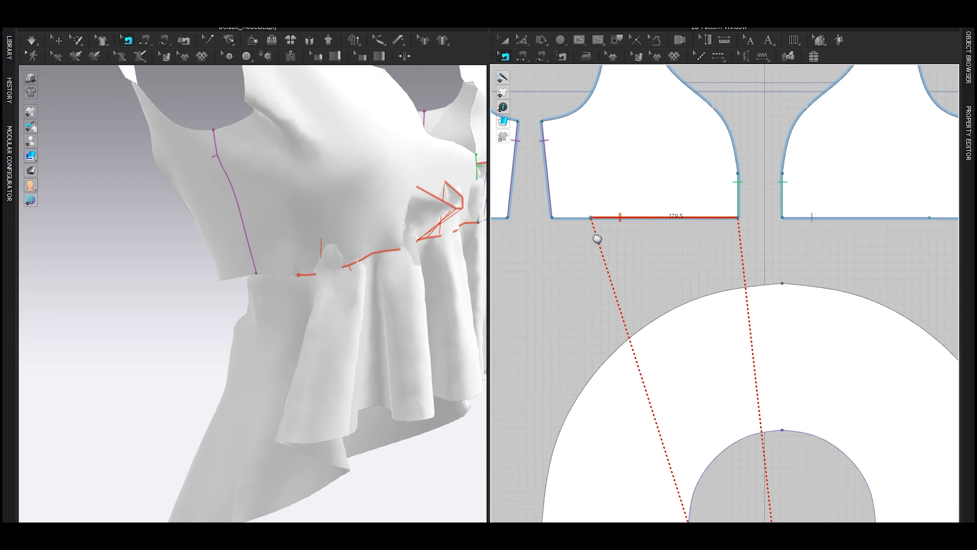
pyautogui.scroll(-3, 639, 173)
# - Select the ring's inner circle, simulate the skirt with the new seam lengths, and show the avatar again
pyautogui.press('z')
pyautogui.press('a')
pyautogui.click(659, 308)
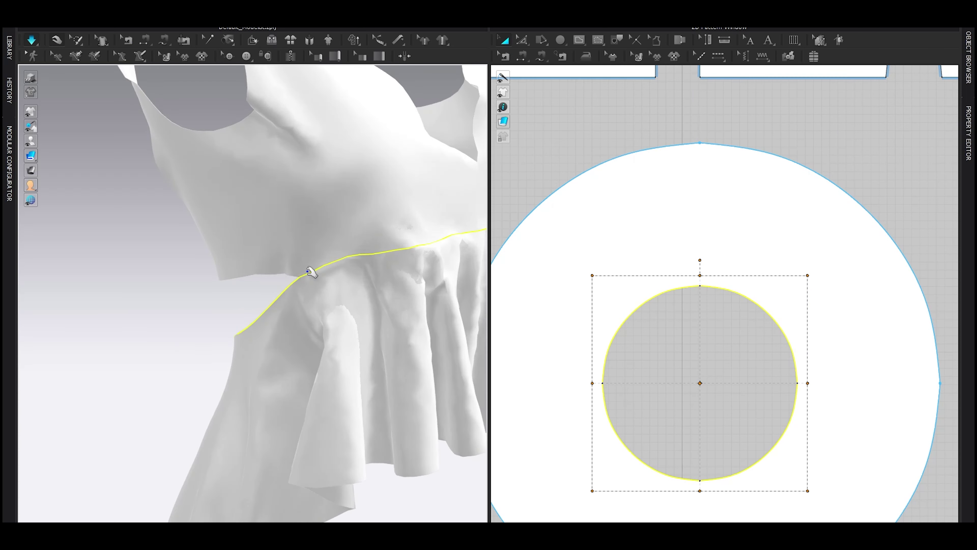
pyautogui.scroll(-5, 340, 272)
pyautogui.hotkey('shift', 'a')
pyautogui.moveTo(322, 306); pyautogui.dragTo(197, 300, button='right')
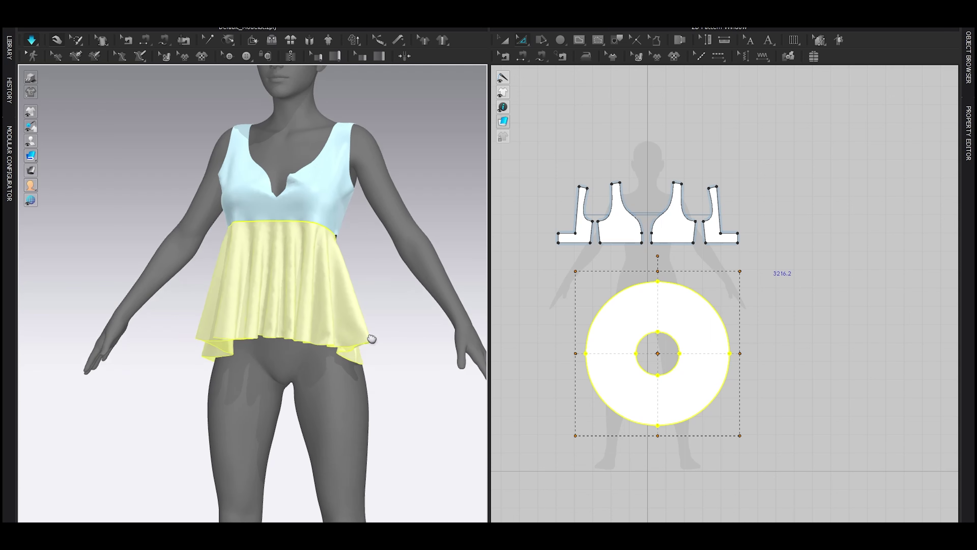
# - Enlarge the ring's outer circle to a circumference of about 3747 mm to lengthen the skirt, and simulate it
pyautogui.click(371, 338)
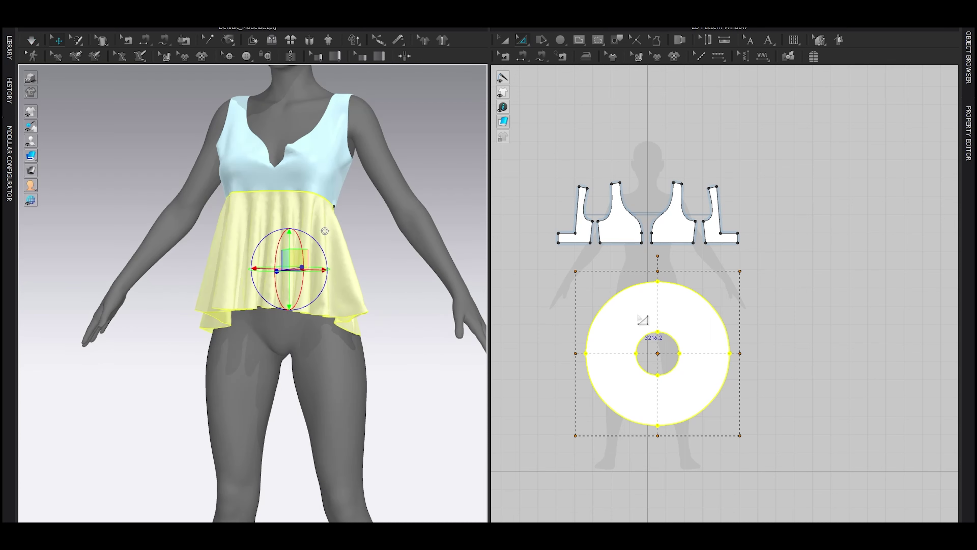
pyautogui.click(644, 329)
pyautogui.click(670, 306)
pyautogui.press('space')
pyautogui.moveTo(687, 288); pyautogui.dragTo(703, 274)
pyautogui.click(709, 268)
pyautogui.click(654, 306)
pyautogui.press('space')
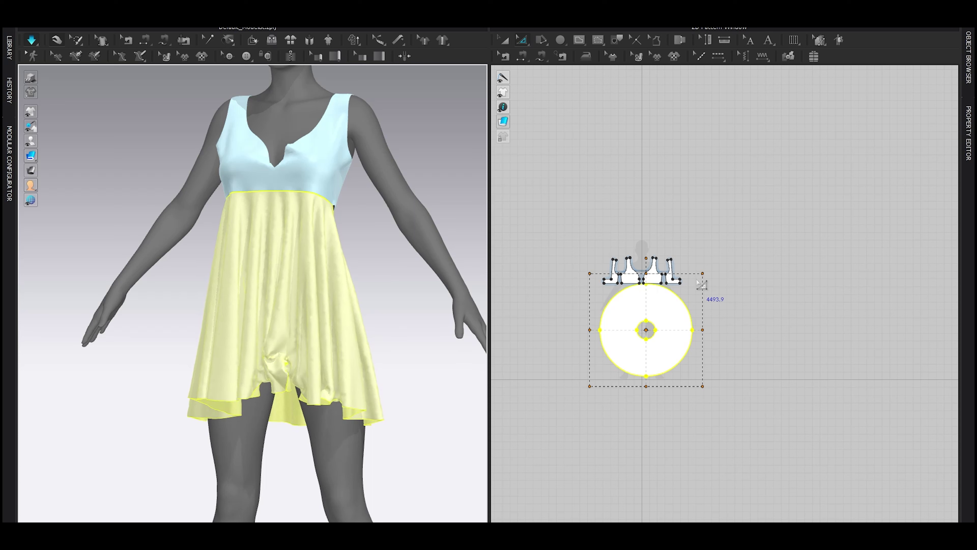
pyautogui.press('space')
# - Select only the ring's outer circle, scale it down slightly to shorten the skirt, and simulate the drape
pyautogui.scroll(3, 681, 287)
pyautogui.click(692, 289)
pyautogui.click(673, 308)
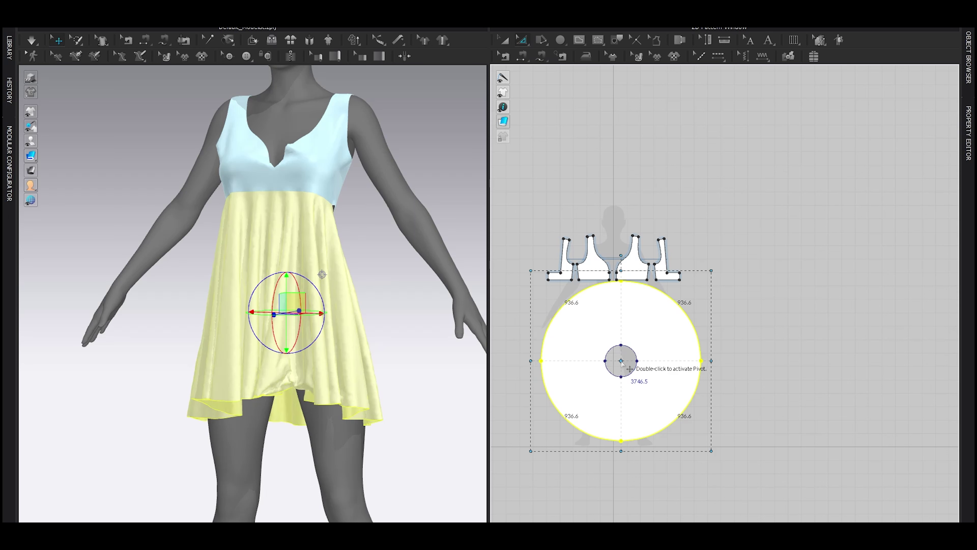
pyautogui.moveTo(730, 269); pyautogui.dragTo(720, 287)
pyautogui.press('space')
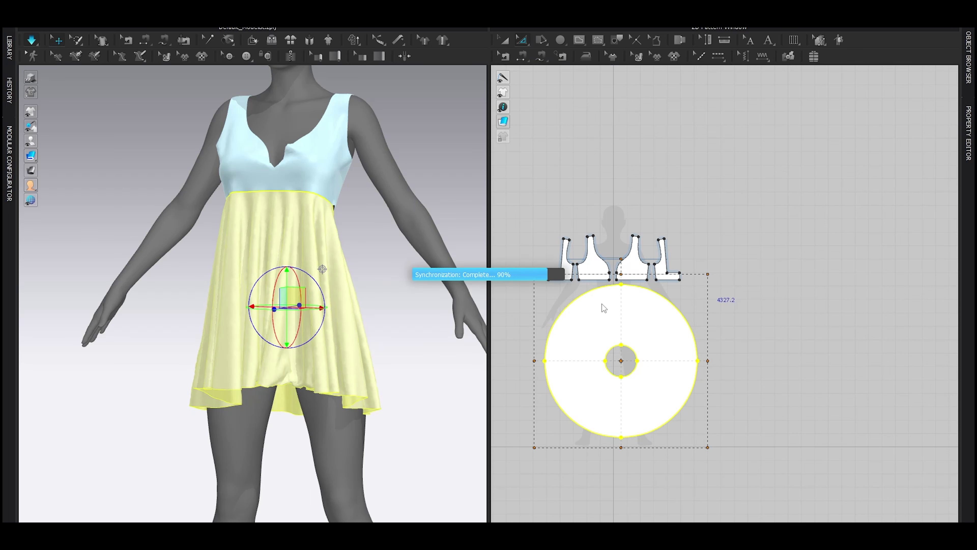
pyautogui.moveTo(346, 256); pyautogui.dragTo(331, 277, button='right')
pyautogui.press('space')
# - Hide the avatar, adjust the skirt seams' side endpoints on the ring's inner circle, and simulate the garment
pyautogui.hotkey('shift', 'a')
pyautogui.scroll(-5, 325, 268)
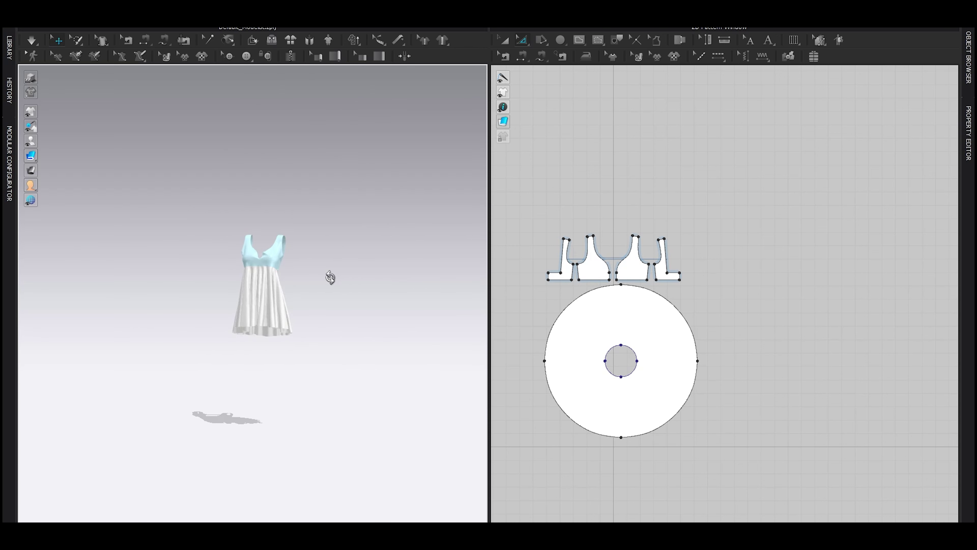
pyautogui.scroll(3, 339, 291)
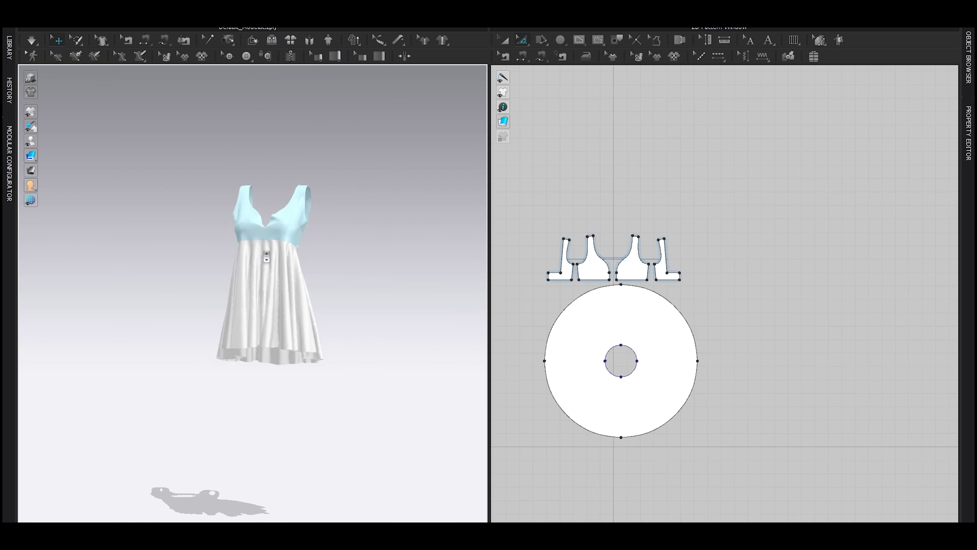
pyautogui.scroll(4, 285, 339)
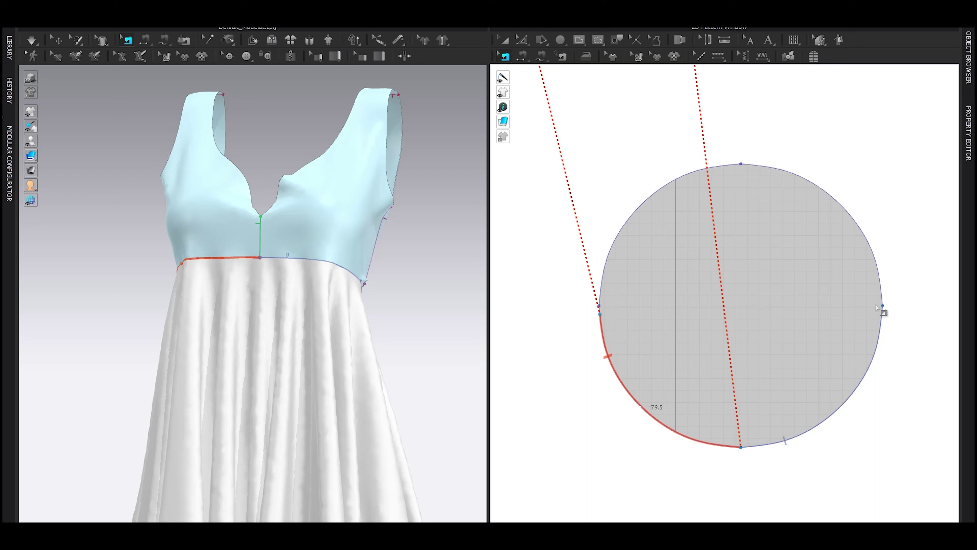
pyautogui.click(741, 446)
pyautogui.click(882, 314)
pyautogui.press('space')
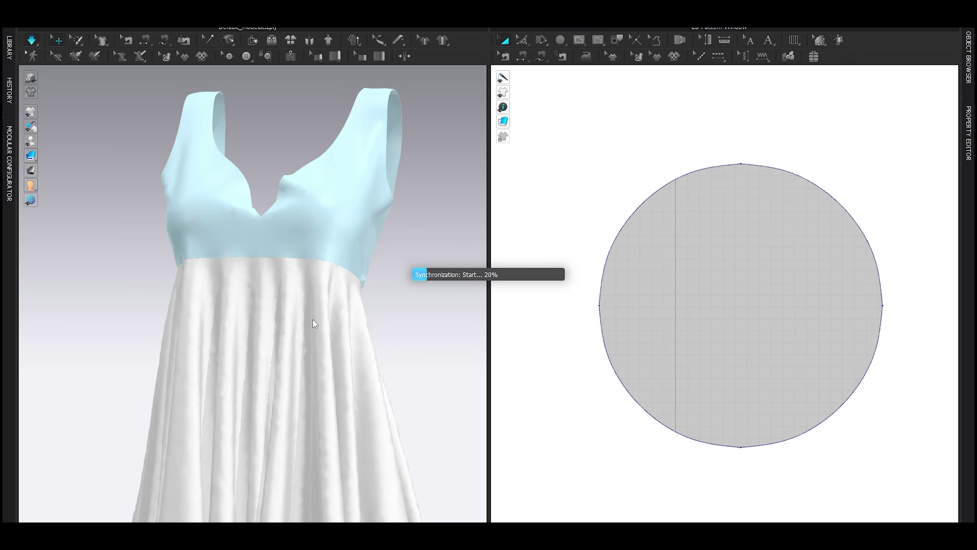
pyautogui.moveTo(249, 290); pyautogui.dragTo(239, 280)
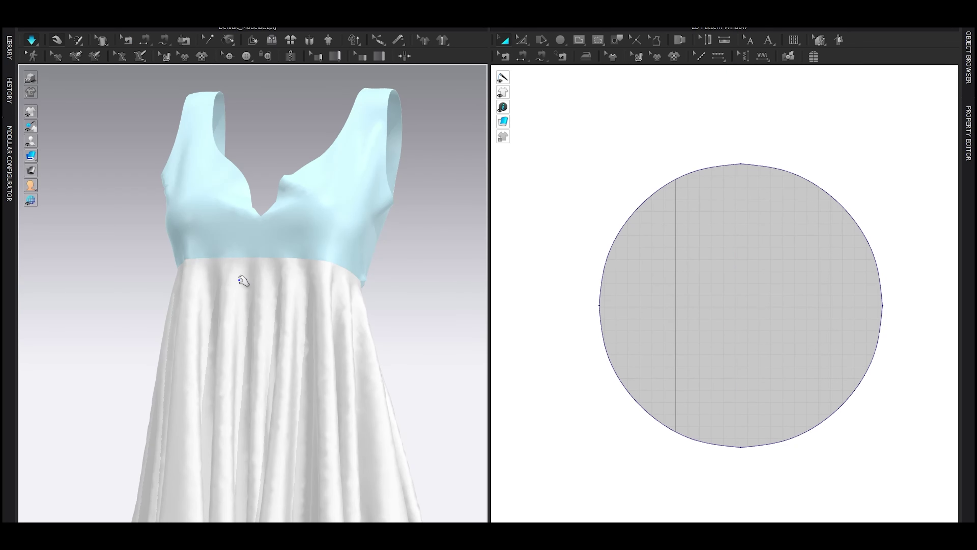
pyautogui.press('space')
# - Show the avatar again, check the dress from the side and front, and freeze all garment pieces
pyautogui.scroll(2, 378, 301)
pyautogui.moveTo(377, 301); pyautogui.dragTo(327, 325, button='right')
pyautogui.hotkey('shift', 'a')
pyautogui.scroll(3, 327, 324)
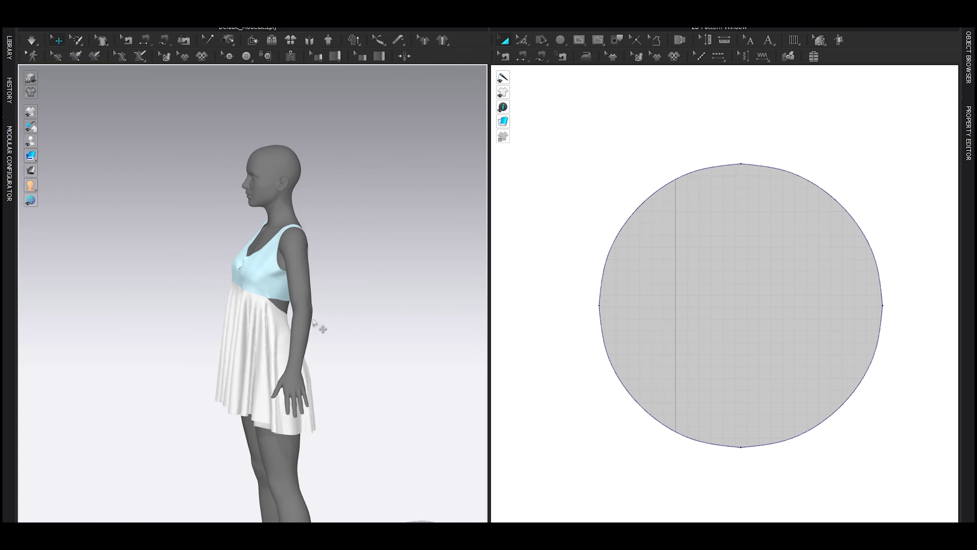
pyautogui.press('2')
pyautogui.scroll(-2, 322, 324)
pyautogui.scroll(-6, 593, 327)
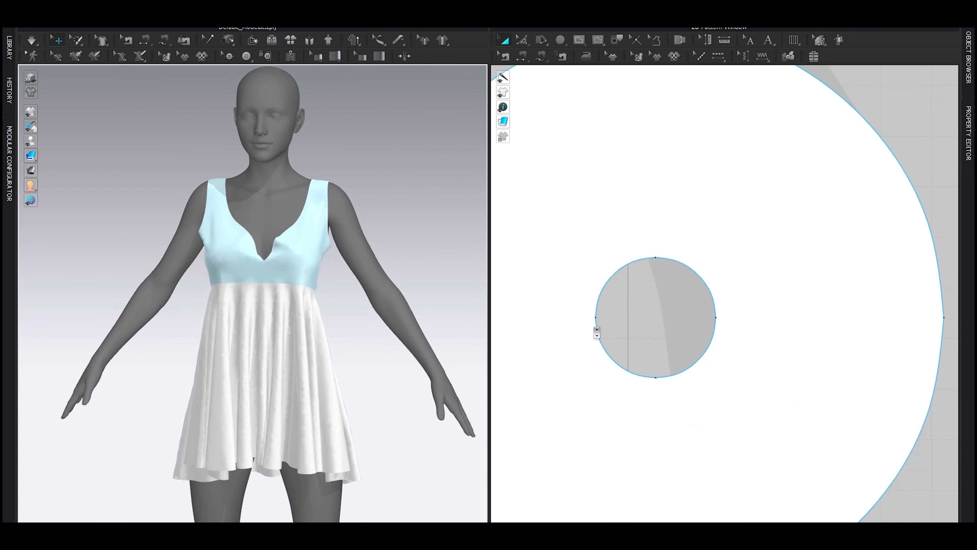
pyautogui.hotkey('ctrl', 'a')
pyautogui.click(384, 206)
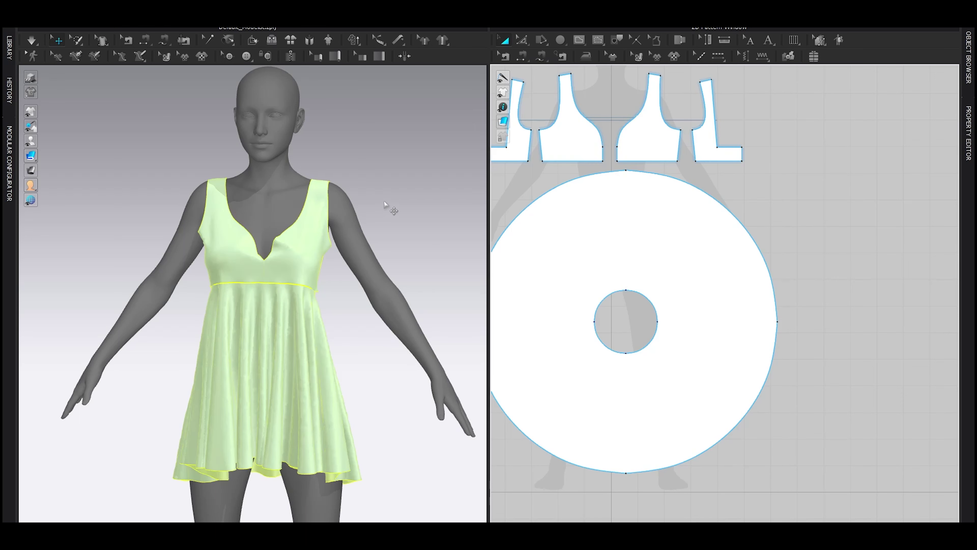
# - Draw a rectangular sleeve pattern about 291 by 103 mm above the bodice pieces
pyautogui.scroll(-4, 623, 215)
pyautogui.moveTo(610, 404); pyautogui.dragTo(612, 521, button='middle')
pyautogui.scroll(3, 699, 221)
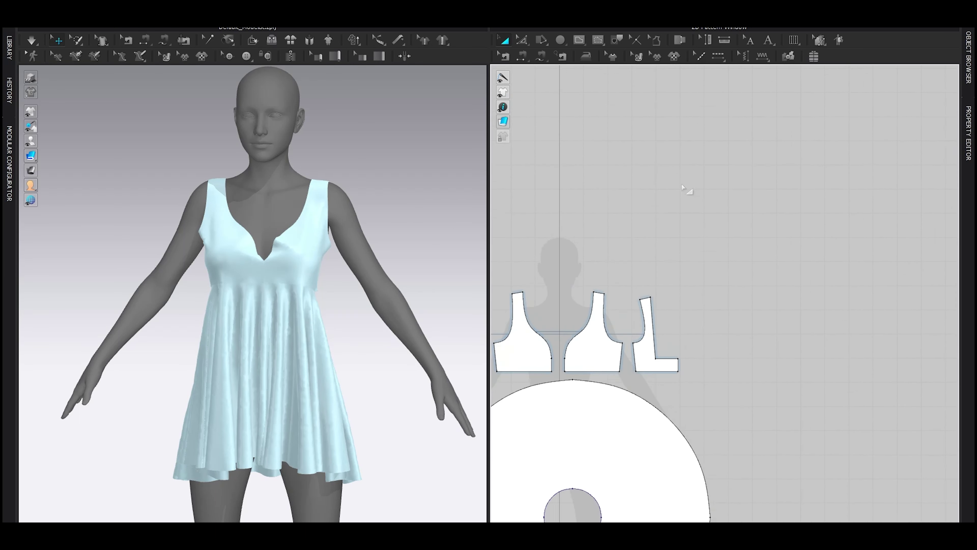
pyautogui.moveTo(682, 184); pyautogui.dragTo(688, 235, button='middle')
pyautogui.press('s')
pyautogui.moveTo(606, 275)
pyautogui.mouseDown()
pyautogui.moveTo(681, 308)
pyautogui.moveTo(677, 300)
pyautogui.mouseUp()
pyautogui.moveTo(0, 356); pyautogui.dragTo(383, 322, button='right')
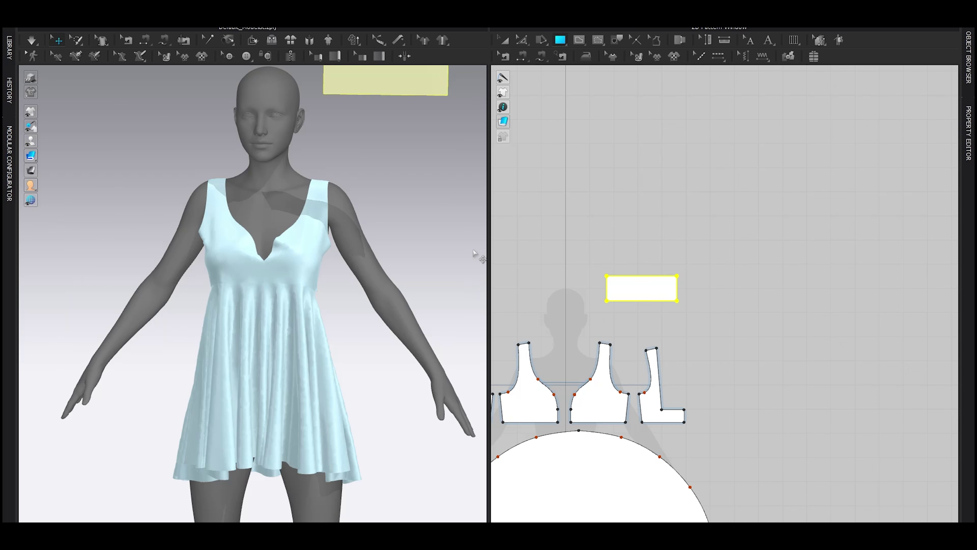
# - Raise the middle of the rectangle's upper edge into a rounded sleeve cap
pyautogui.scroll(3, 609, 255)
pyautogui.moveTo(664, 294); pyautogui.dragTo(639, 312, button='middle')
pyautogui.press('x')
pyautogui.click(635, 309)
pyautogui.press('z')
pyautogui.moveTo(635, 309); pyautogui.dragTo(633, 266)
pyautogui.scroll(3, 612, 300)
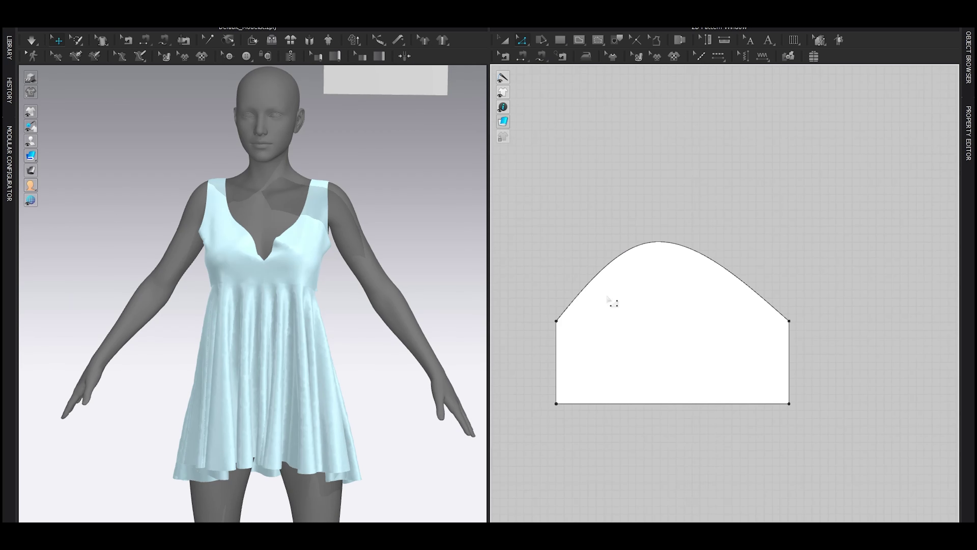
# - Shape the sleeve cap with curve points into a full crown with hollowed ends, about 375 mm long
pyautogui.press('v')
pyautogui.moveTo(572, 302); pyautogui.dragTo(596, 273)
pyautogui.moveTo(762, 295); pyautogui.dragTo(765, 319)
pyautogui.moveTo(707, 272); pyautogui.dragTo(714, 265)
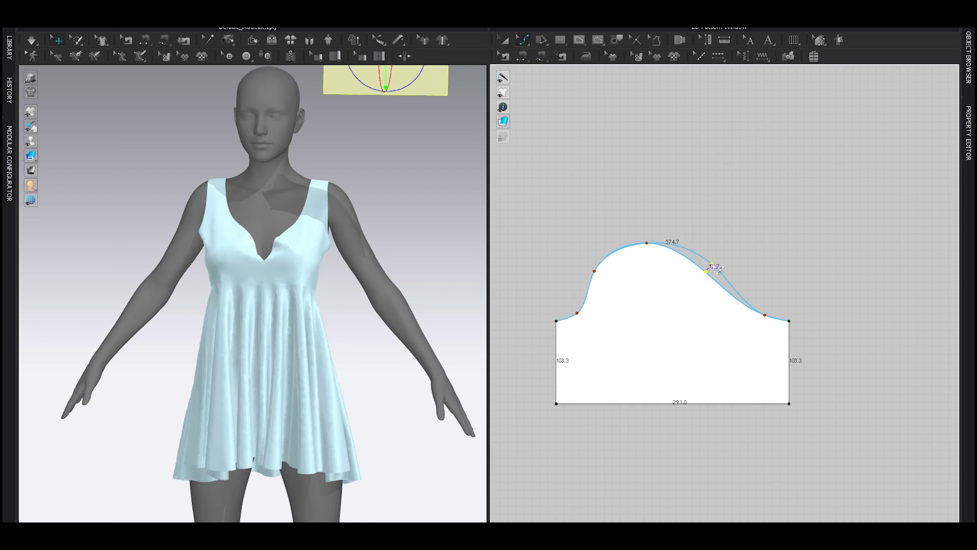
pyautogui.click(682, 223)
# - Sew the whole sleeve cap curve to the front and back bodice armhole curves with free sewing
pyautogui.press('m')
pyautogui.click(557, 321)
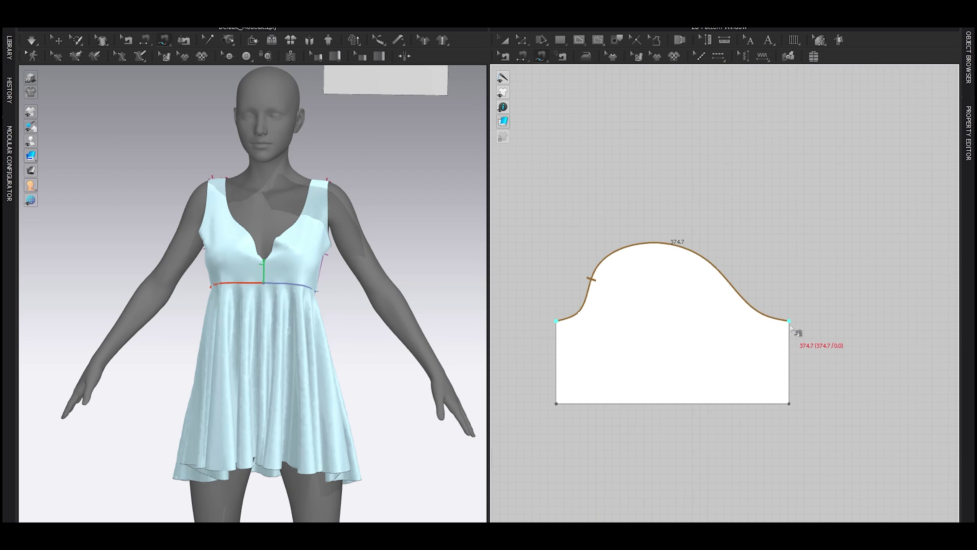
pyautogui.click(789, 321)
pyautogui.scroll(-5, 731, 328)
pyautogui.scroll(4, 635, 335)
pyautogui.keyDown('shift'); pyautogui.click(648, 243); pyautogui.keyUp('shift')
pyautogui.keyDown('shift'); pyautogui.click(714, 254); pyautogui.keyUp('shift')
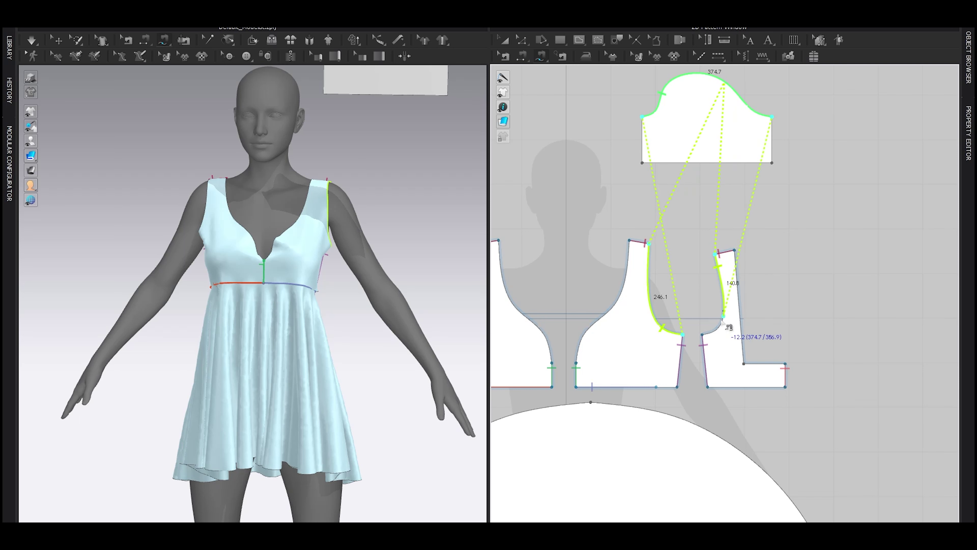
pyautogui.click(702, 334)
pyautogui.scroll(-2, 701, 314)
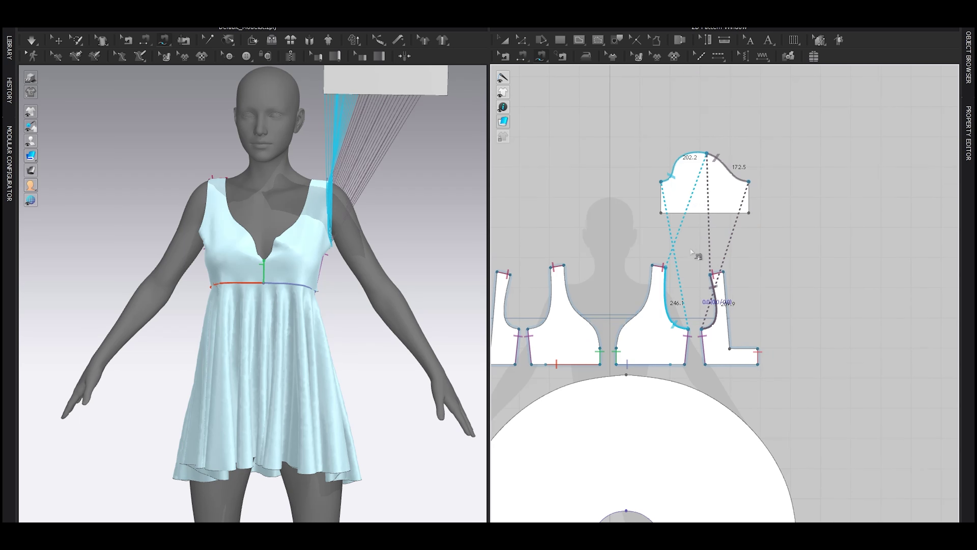
# - Scale the sleeve pattern up proportionally to about 357 mm wide and reposition it above the bodice pieces
pyautogui.press('a')
pyautogui.scroll(2, 693, 195)
pyautogui.click(694, 204)
pyautogui.moveTo(694, 215); pyautogui.dragTo(594, 382, button='middle')
pyautogui.moveTo(678, 294); pyautogui.dragTo(703, 266)
pyautogui.moveTo(632, 322); pyautogui.dragTo(596, 340)
pyautogui.press('b')
pyautogui.press('a')
pyautogui.press('b')
pyautogui.press('a')
# - Wrap the sleeve around the avatar's left upper arm with an arrangement point and simulate it onto the armhole
pyautogui.moveTo(281, 242); pyautogui.dragTo(208, 248, button='right')
pyautogui.moveTo(389, 246); pyautogui.dragTo(334, 304, button='middle')
pyautogui.hotkey('shift', 'f')
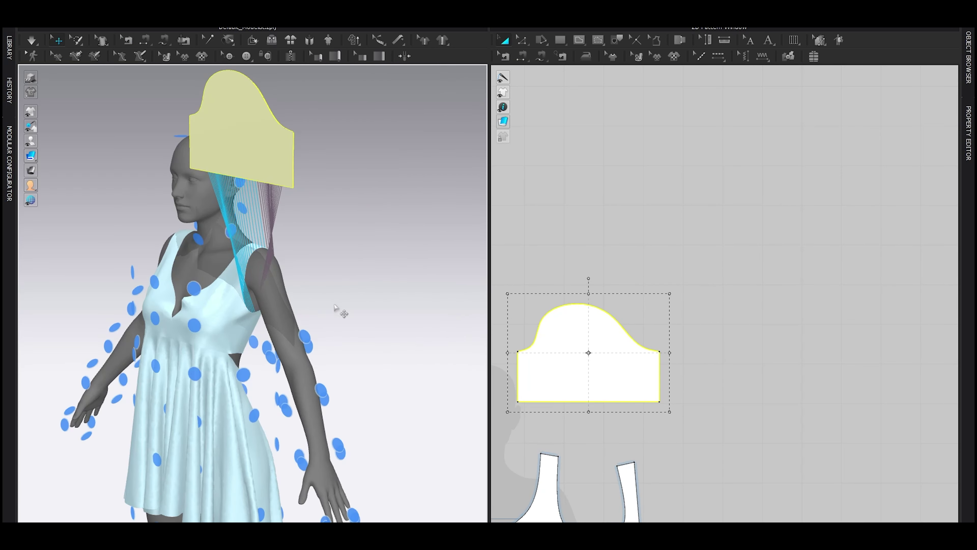
pyautogui.click(306, 337)
pyautogui.hotkey('shift', 'f')
pyautogui.moveTo(321, 268); pyautogui.dragTo(374, 270, button='right')
pyautogui.moveTo(315, 322); pyautogui.dragTo(302, 300)
pyautogui.press('space')
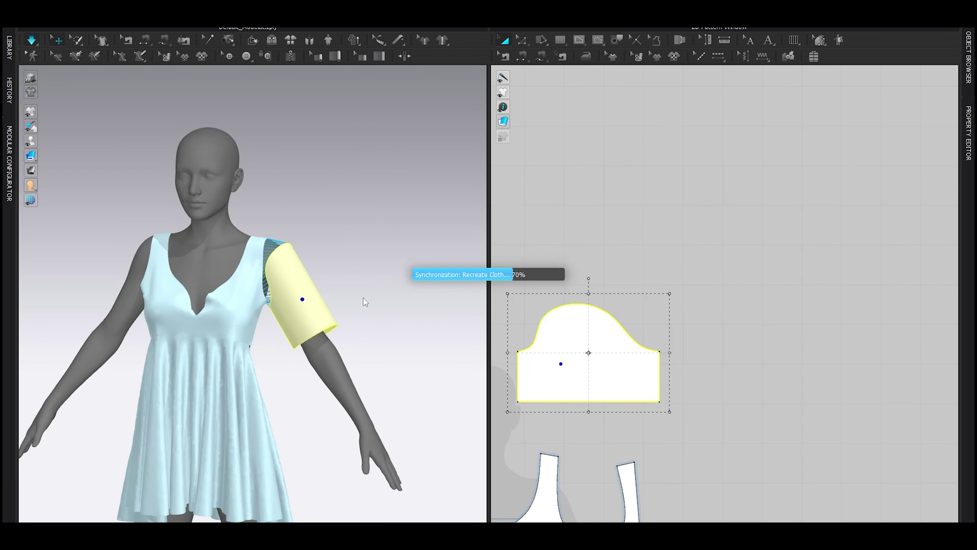
pyautogui.press('space')
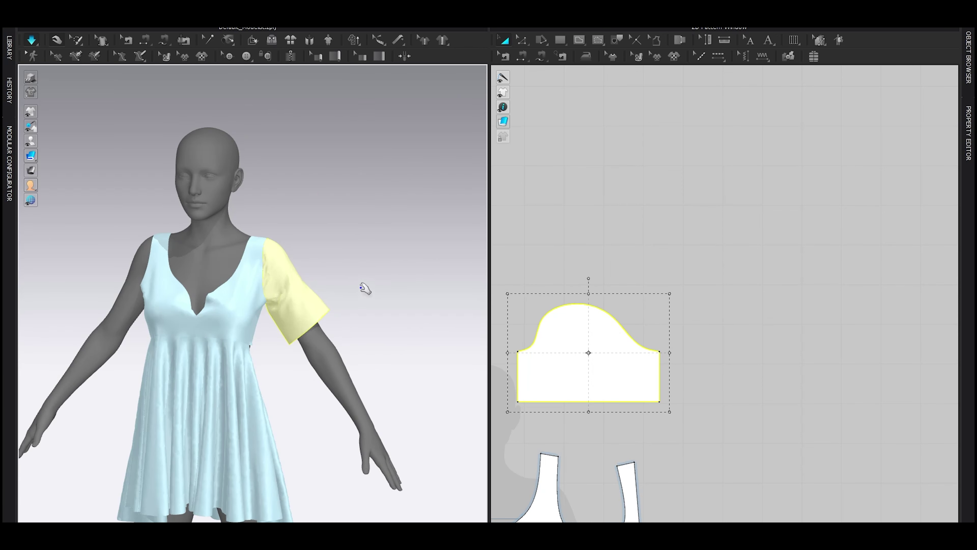
pyautogui.press('space')
# - Move the sleeve pattern up and lengthen it by lowering its hem edge about 55 mm and then further, simulating after each change
pyautogui.moveTo(587, 335); pyautogui.dragTo(597, 275)
pyautogui.click(528, 243)
pyautogui.moveTo(586, 343); pyautogui.dragTo(587, 364)
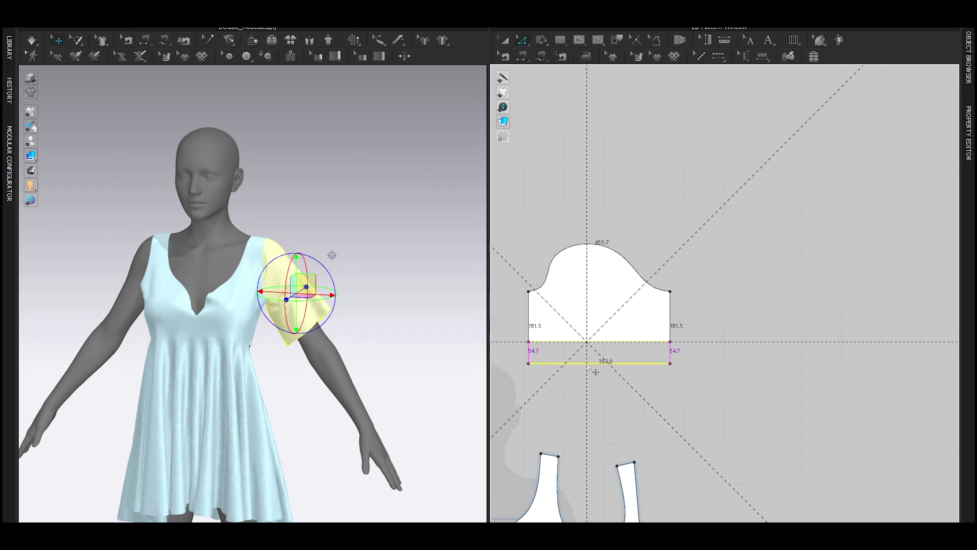
pyautogui.press('space')
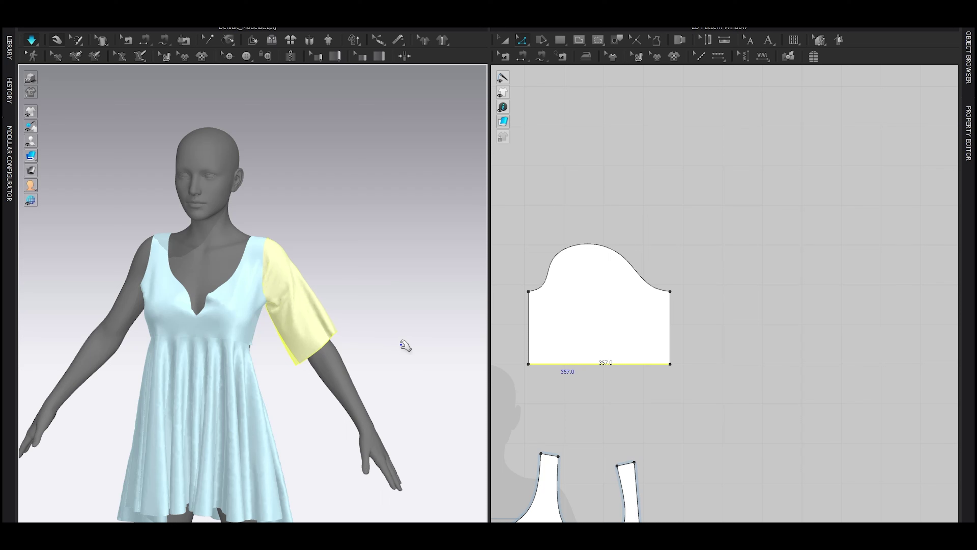
pyautogui.press('space')
pyautogui.moveTo(600, 366); pyautogui.dragTo(597, 403)
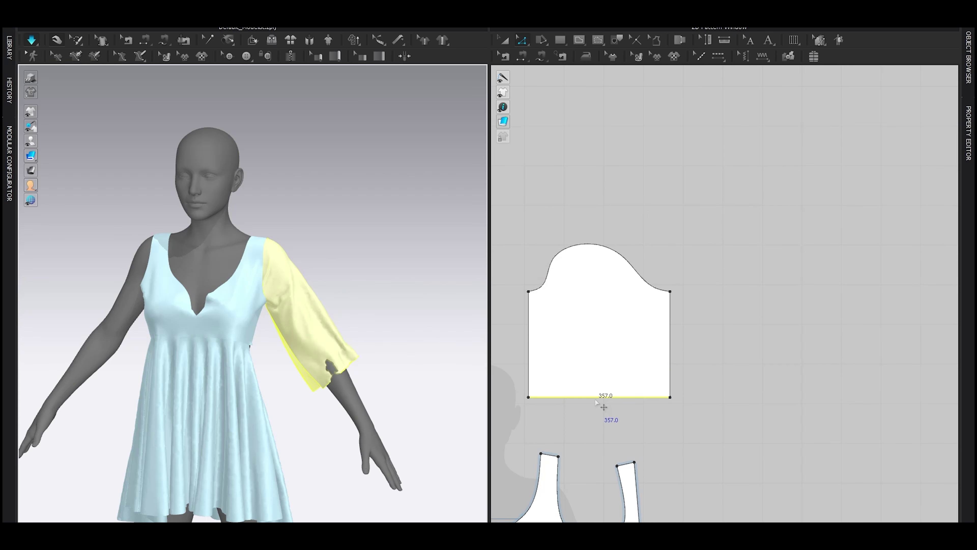
pyautogui.press('space')
# - Set the sleeve's particle distance to 15 mm and simulate it
pyautogui.press('a')
pyautogui.click(576, 310)
pyautogui.click(565, 281)
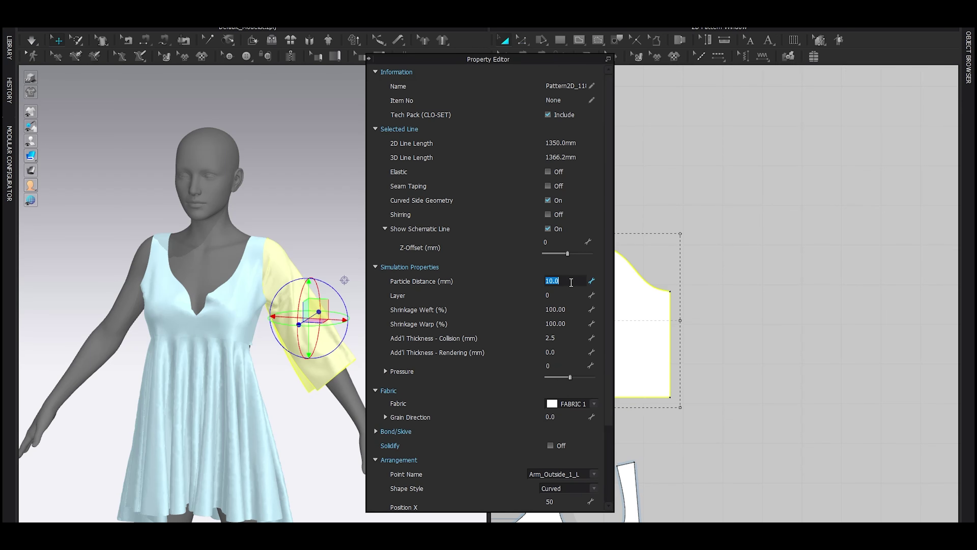
pyautogui.write('15')
pyautogui.press('Return')
pyautogui.press('space')
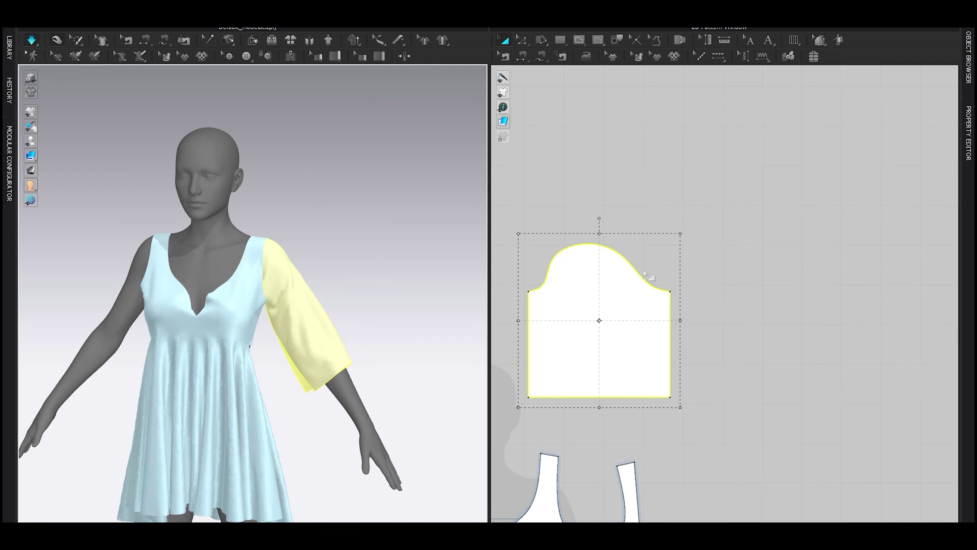
pyautogui.press('space')
# - Lengthen the sleeve pattern further so that its hem reaches towards the wrist
pyautogui.moveTo(595, 349); pyautogui.dragTo(644, 254, button='middle')
pyautogui.click(639, 329)
pyautogui.moveTo(655, 279); pyautogui.dragTo(649, 303)
pyautogui.press('z')
pyautogui.press('space')
# - Add one internal line offset 50 mm from the sleeve's hem edge and simulate the longer sleeve
pyautogui.rightClick(648, 304)
pyautogui.click(647, 302)
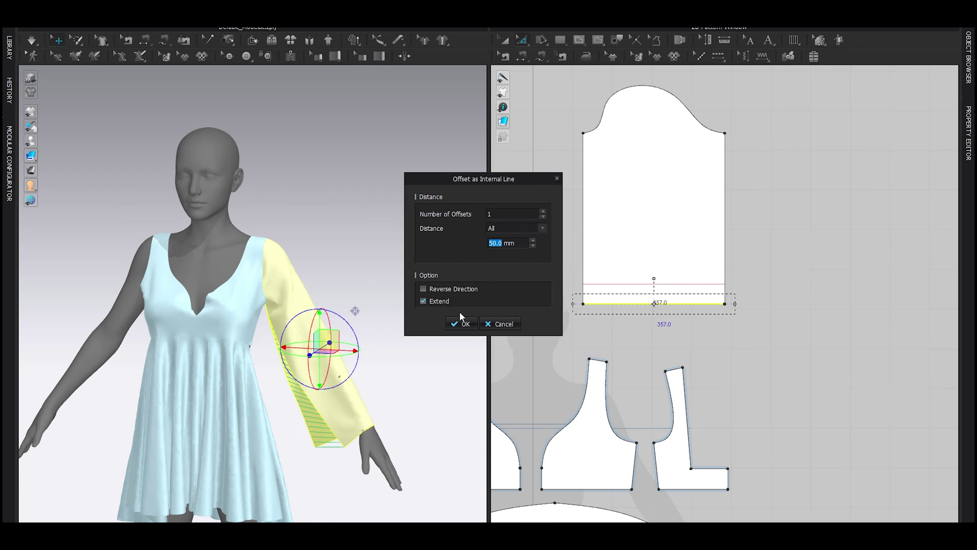
pyautogui.click(464, 323)
pyautogui.moveTo(386, 387); pyautogui.dragTo(299, 385, button='right')
pyautogui.scroll(-2, 304, 367)
pyautogui.moveTo(303, 367); pyautogui.dragTo(291, 294, button='middle')
pyautogui.press('space')
pyautogui.moveTo(359, 329); pyautogui.dragTo(406, 350, button='right')
pyautogui.scroll(-3, 374, 357)
pyautogui.press('space')
# - Raise the internal line slightly on the sleeve to allow a deeper cuff
pyautogui.click(628, 289)
pyautogui.moveTo(635, 295); pyautogui.dragTo(635, 284)
pyautogui.moveTo(408, 348); pyautogui.dragTo(399, 327, button='right')
pyautogui.scroll(-2, 357, 319)
pyautogui.moveTo(602, 273); pyautogui.dragTo(611, 285)
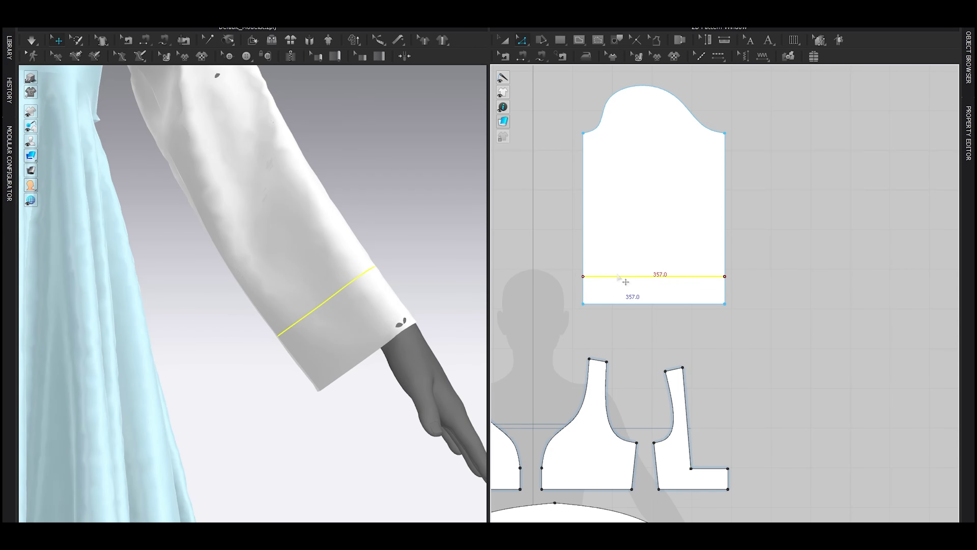
# - Cut and sew the sleeve along the internal line and move the resulting sleeve and cuff pieces apart
pyautogui.hotkey('ctrl', 'x')
pyautogui.press('a')
pyautogui.moveTo(632, 232); pyautogui.dragTo(632, 224)
pyautogui.click(627, 294)
# - Widen the sleeve's lower edge symmetrically to about 573 mm and simulate the gathers into the cuff
pyautogui.press('z')
pyautogui.click(644, 280)
pyautogui.click(650, 269)
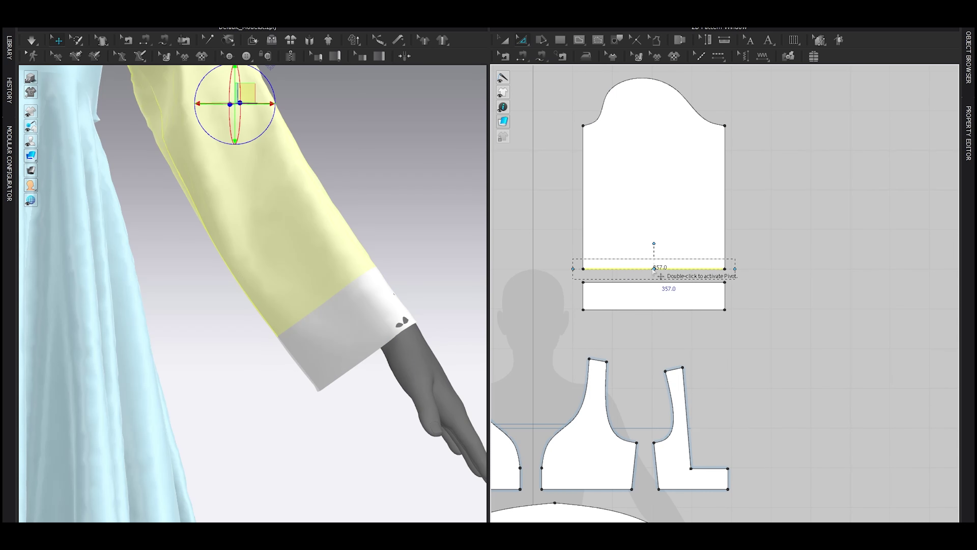
pyautogui.moveTo(735, 268); pyautogui.dragTo(774, 267)
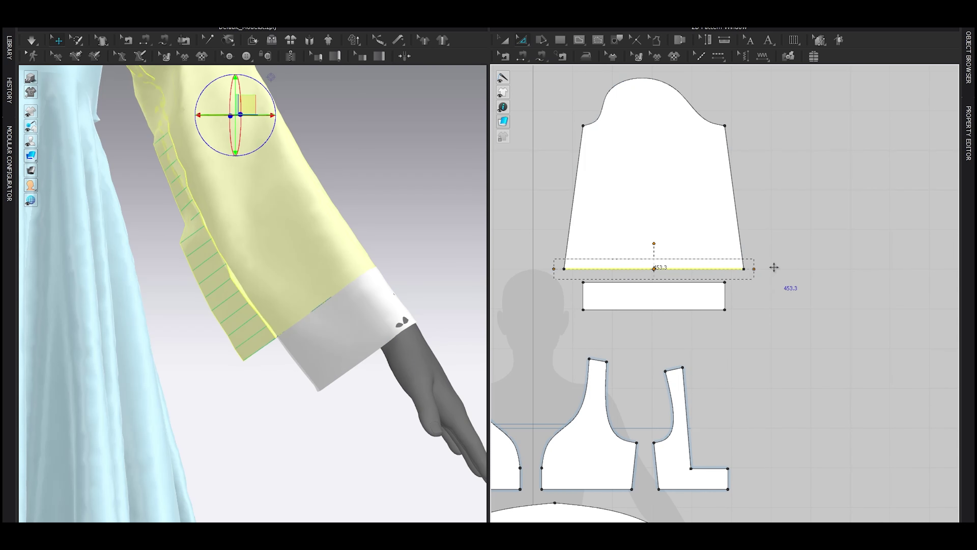
pyautogui.moveTo(774, 267); pyautogui.dragTo(791, 267)
pyautogui.press('space')
pyautogui.press('space')
# - Narrow the cuff symmetrically in two stages to about 226 mm, simulating after each change
pyautogui.press('a')
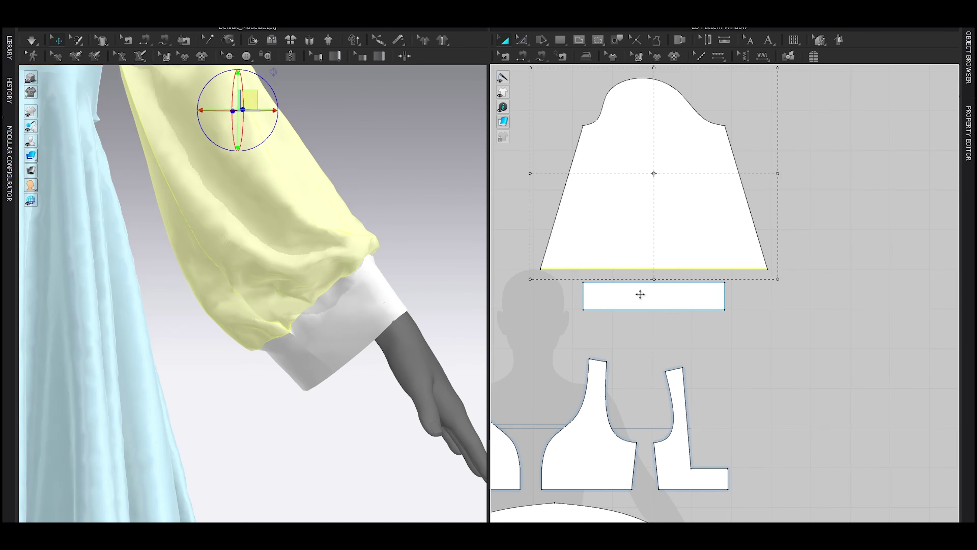
pyautogui.click(648, 299)
pyautogui.keyDown('ctrl'); pyautogui.moveTo(735, 296); pyautogui.dragTo(702, 296); pyautogui.keyUp('ctrl')
pyautogui.press('space')
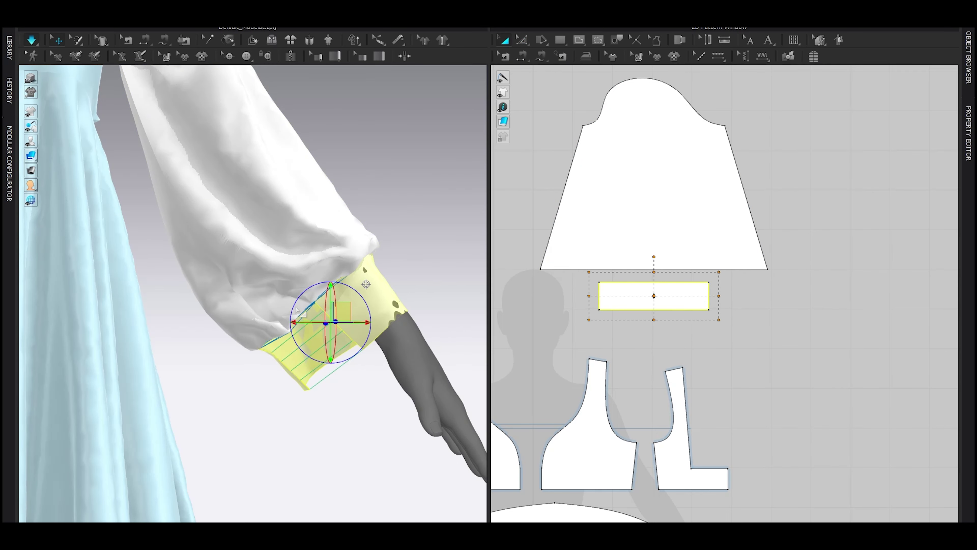
pyautogui.press('space')
pyautogui.moveTo(718, 298); pyautogui.dragTo(698, 301)
pyautogui.press('space')
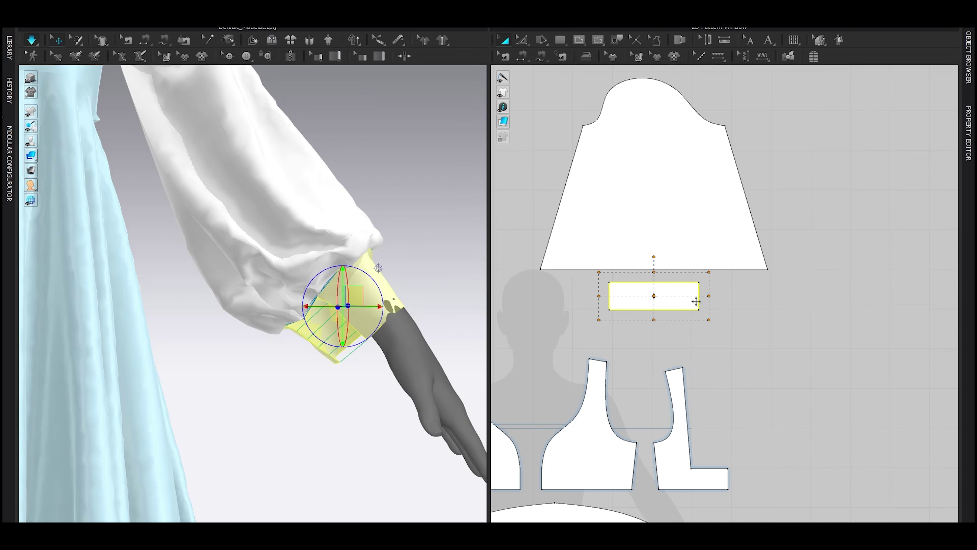
pyautogui.press('space')
# - Move the sleeve's lower edge and the cuff's upper edge up together to make the cuff taller, and simulate
pyautogui.press('z')
pyautogui.click(654, 282)
pyautogui.keyDown('shift'); pyautogui.moveTo(654, 269); pyautogui.dragTo(654, 257); pyautogui.keyUp('shift')
pyautogui.press('space')
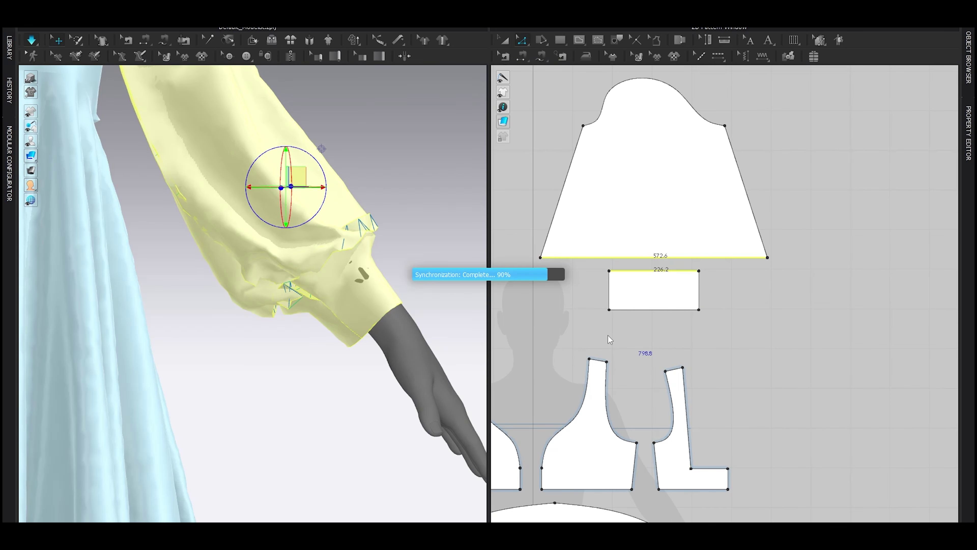
pyautogui.press('space')
pyautogui.press('a')
pyautogui.scroll(3, 311, 278)
pyautogui.click(367, 278)
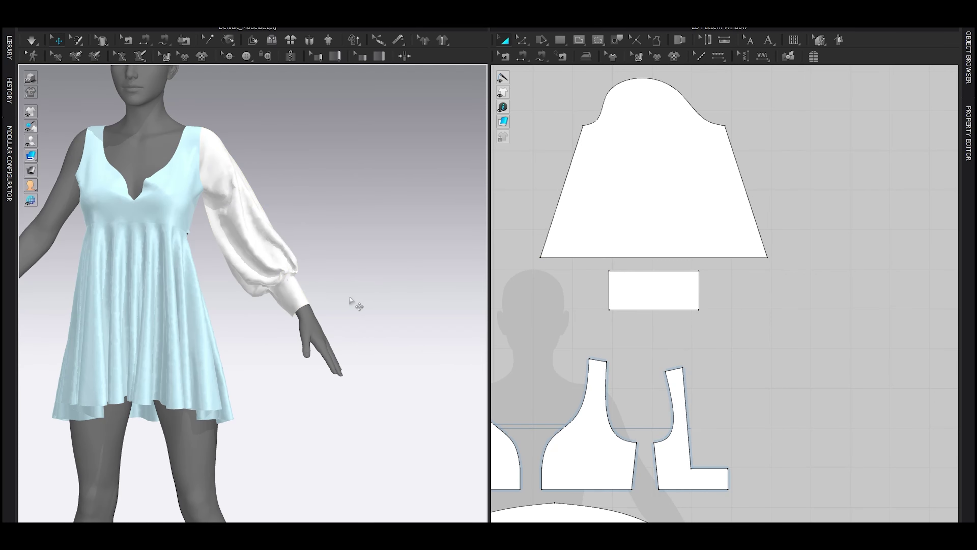
# - Lower the sleeve's bottom edge and the cuff's top edge slightly together and simulate the shorter cuff
pyautogui.moveTo(352, 299); pyautogui.dragTo(323, 316, button='right')
pyautogui.scroll(-5, 323, 316)
pyautogui.press('z')
pyautogui.click(654, 271)
pyautogui.keyDown('shift'); pyautogui.moveTo(644, 257); pyautogui.dragTo(644, 263); pyautogui.keyUp('shift')
pyautogui.press('space')
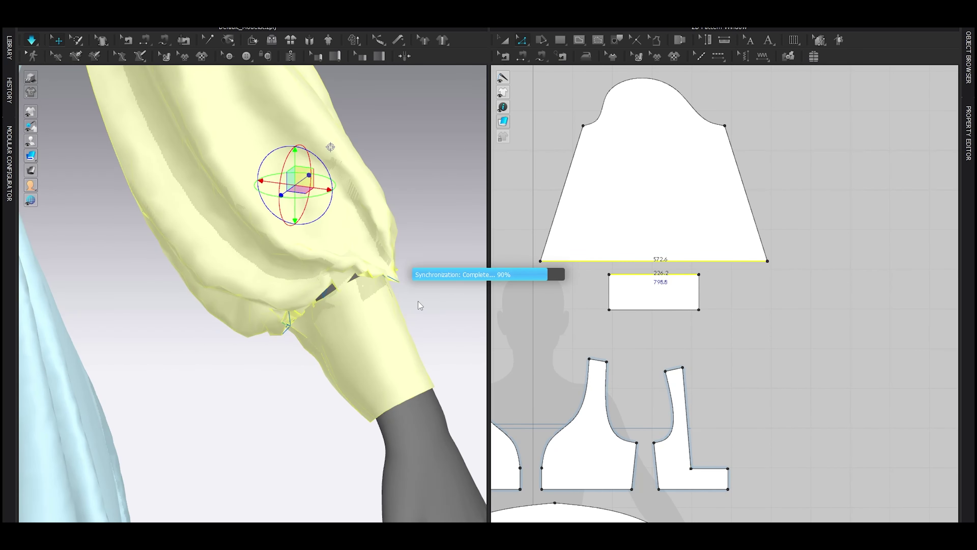
pyautogui.press('space')
# - Narrow the cuff slightly more from both sides and simulate it around the wrist
pyautogui.press('a')
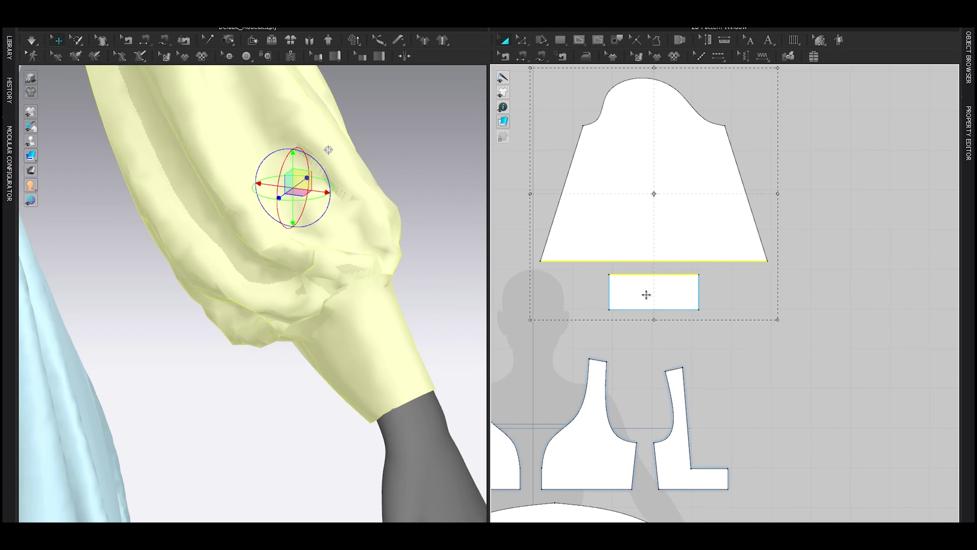
pyautogui.click(669, 295)
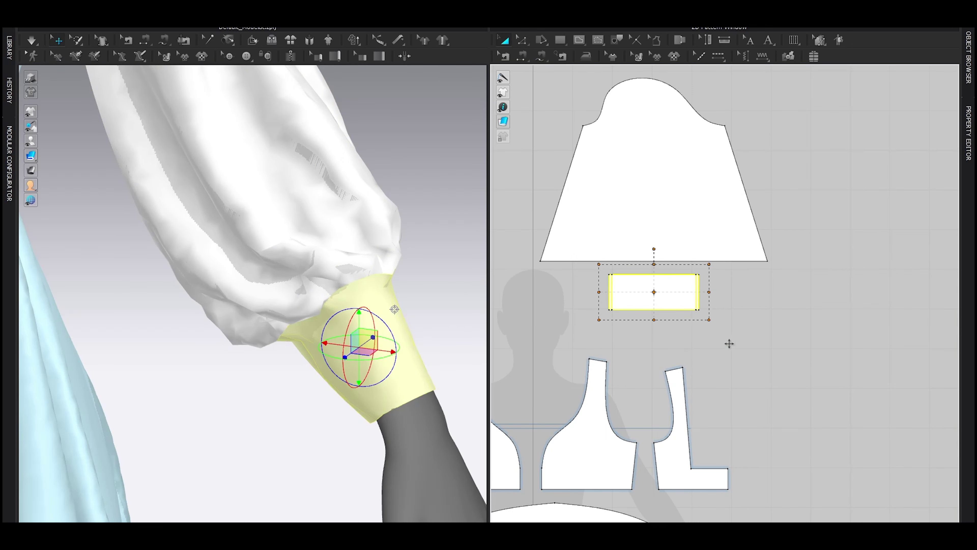
pyautogui.click(642, 332)
pyautogui.press('space')
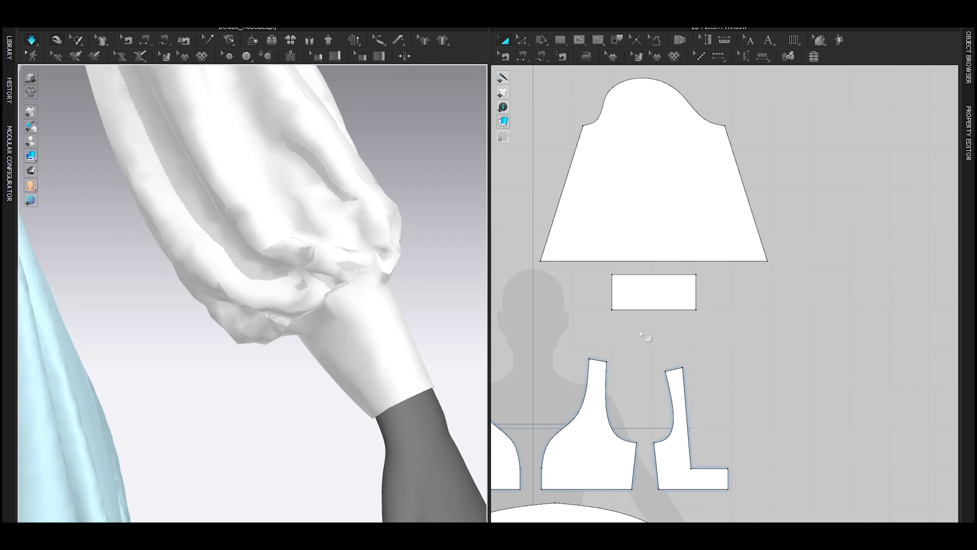
pyautogui.press('space')
# - Add one internal line offset 10 mm inside the sleeve cap curve
pyautogui.scroll(-5, 255, 300)
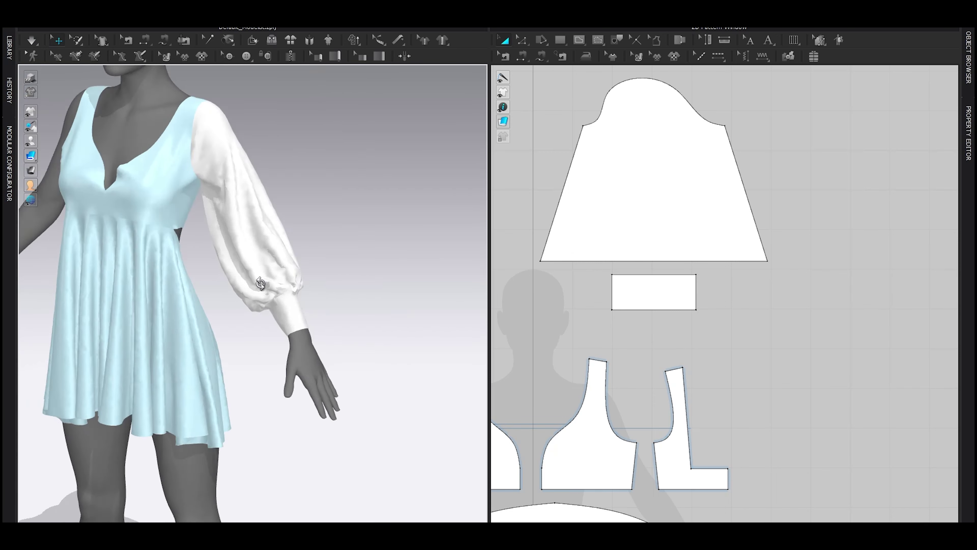
pyautogui.moveTo(262, 289); pyautogui.dragTo(312, 277, button='middle')
pyautogui.scroll(-2, 312, 277)
pyautogui.moveTo(284, 275); pyautogui.dragTo(288, 272, button='right')
pyautogui.moveTo(158, 125); pyautogui.dragTo(191, 259, button='middle')
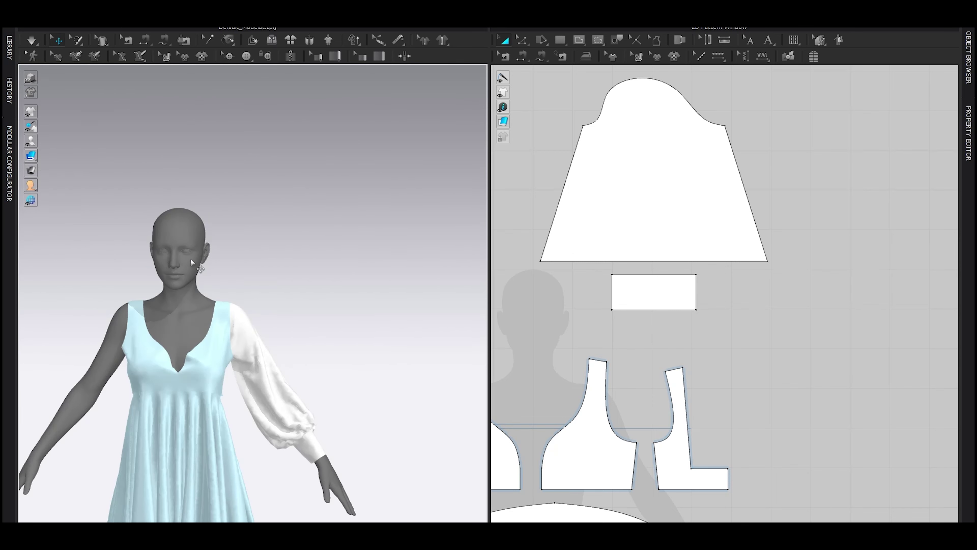
pyautogui.scroll(5, 257, 295)
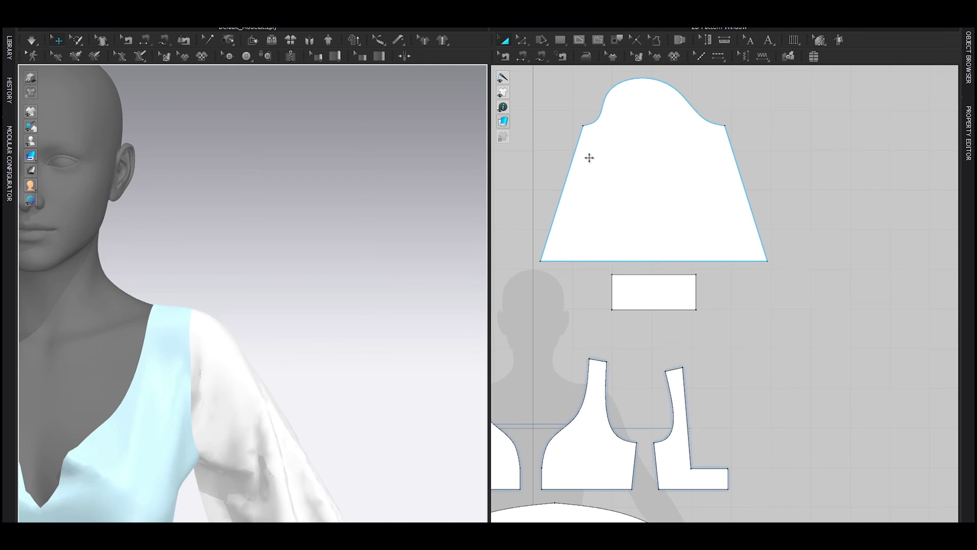
pyautogui.moveTo(589, 166); pyautogui.dragTo(573, 281, button='middle')
pyautogui.scroll(2, 579, 270)
pyautogui.press('z')
pyautogui.click(590, 213)
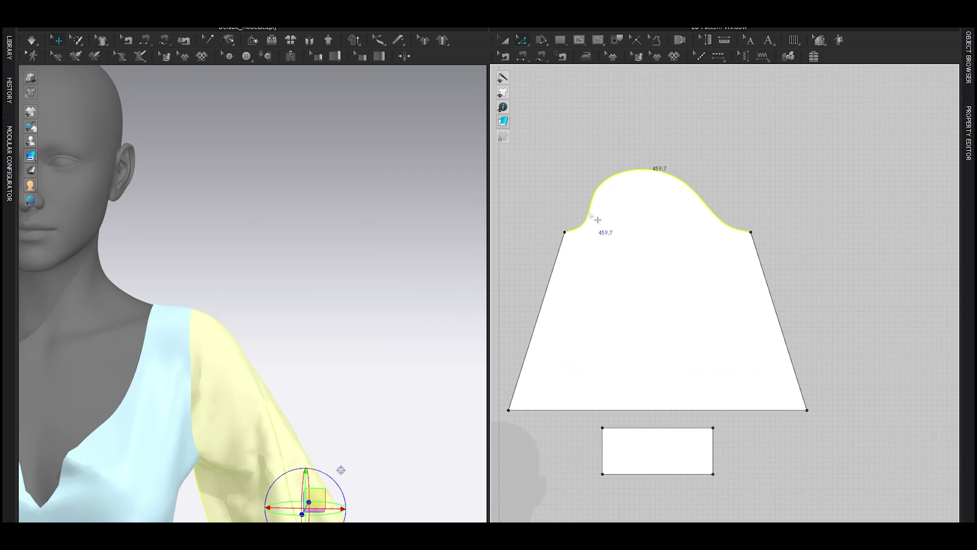
pyautogui.rightClick(589, 212)
pyautogui.click(627, 326)
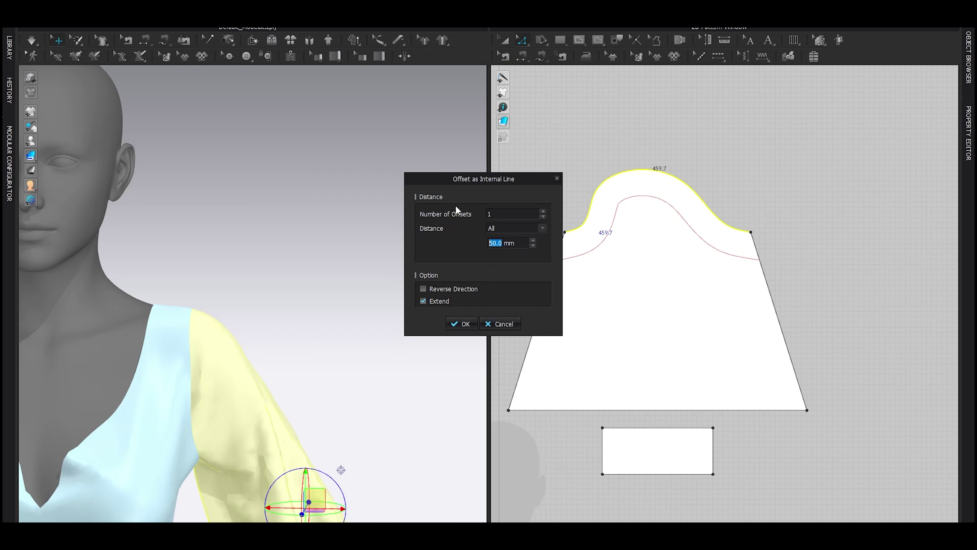
pyautogui.write('10')
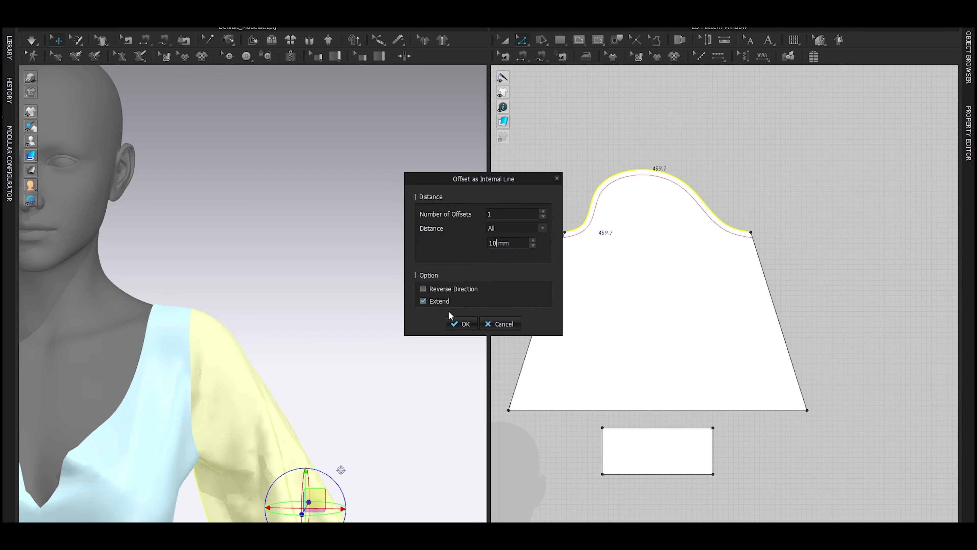
pyautogui.click(462, 323)
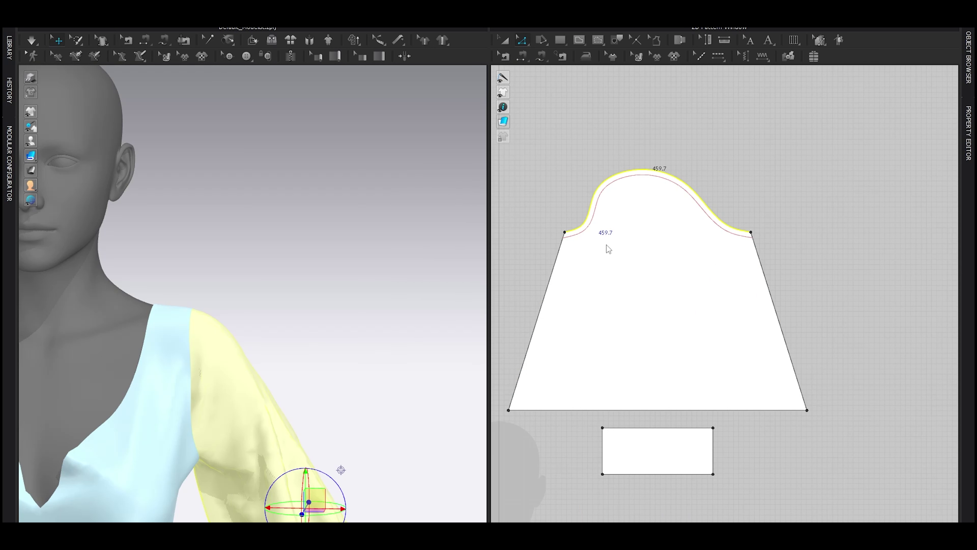
# - Extend the new cap internal line to the pattern outline and add points where it meets
pyautogui.rightClick(588, 226)
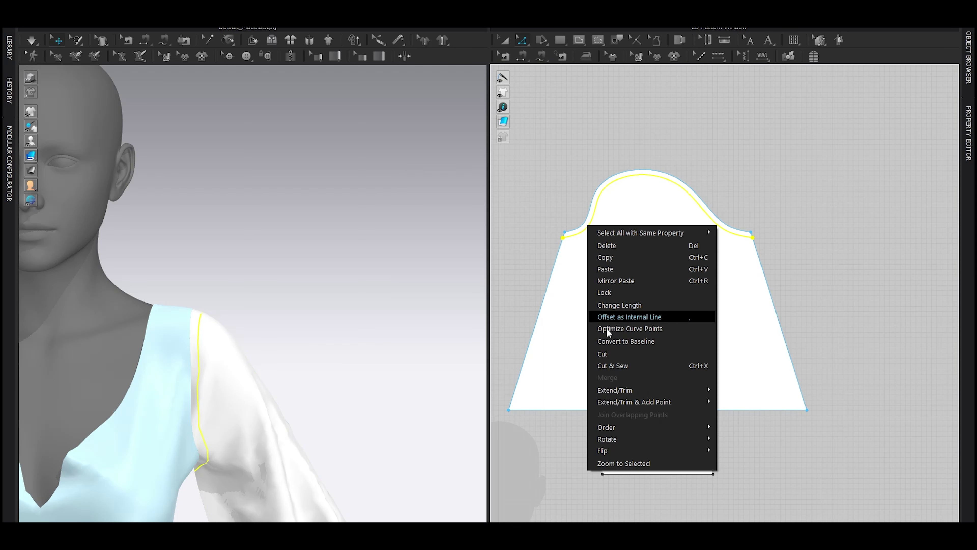
pyautogui.moveTo(624, 401)
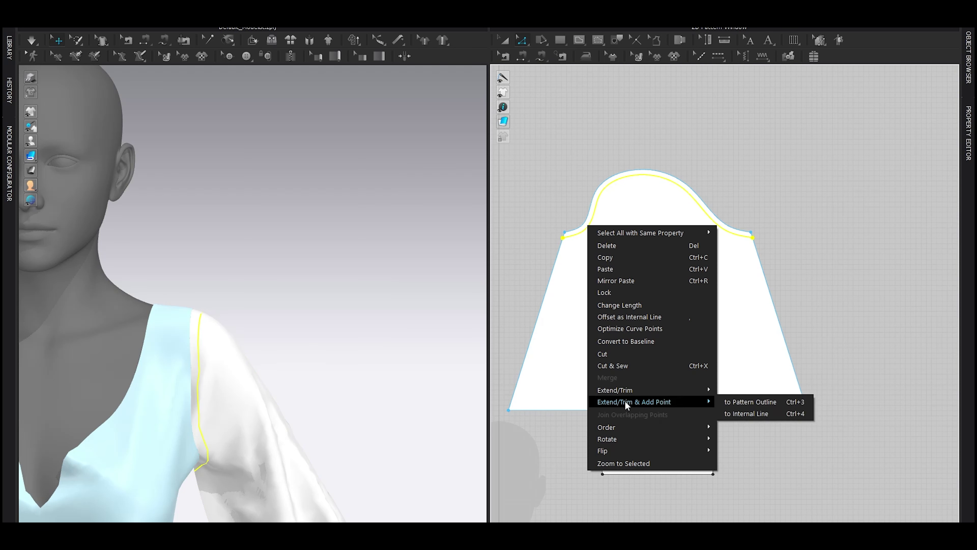
pyautogui.click(737, 401)
# - Sew the sleeve cap's internal line to the front and back bodice armhole curves
pyautogui.press('m')
pyautogui.click(563, 237)
pyautogui.click(753, 237)
pyautogui.moveTo(731, 400); pyautogui.dragTo(731, 115, button='middle')
pyautogui.scroll(1, 692, 269)
pyautogui.click(669, 401)
pyautogui.click(623, 277)
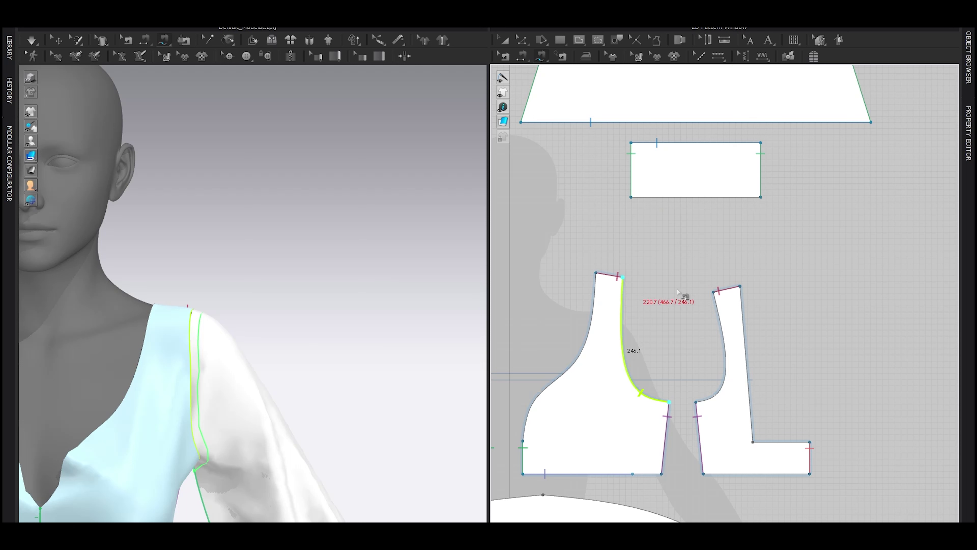
pyautogui.click(714, 292)
pyautogui.click(696, 402)
pyautogui.press('Return')
# - Select all garment pieces and unfreeze them
pyautogui.press('q')
pyautogui.scroll(-4, 308, 335)
pyautogui.scroll(4, 281, 339)
pyautogui.hotkey('ctrl', 'a')
pyautogui.hotkey('ctrl', 'k')
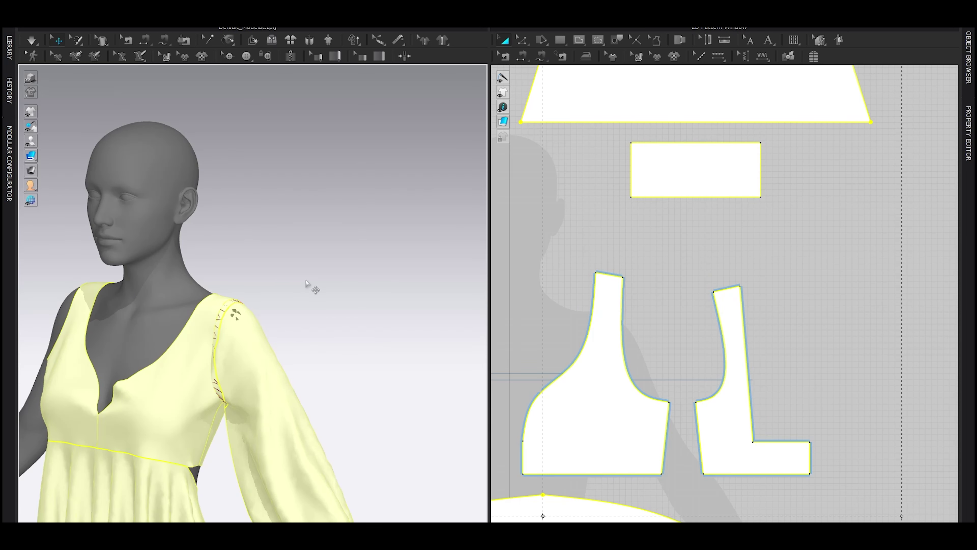
# - Set sub layer relationships from the front and back bodice pieces to the sleeve
pyautogui.click(307, 284)
pyautogui.scroll(-3, 645, 252)
pyautogui.moveTo(647, 118); pyautogui.dragTo(622, 275, button='middle')
pyautogui.scroll(4, 621, 273)
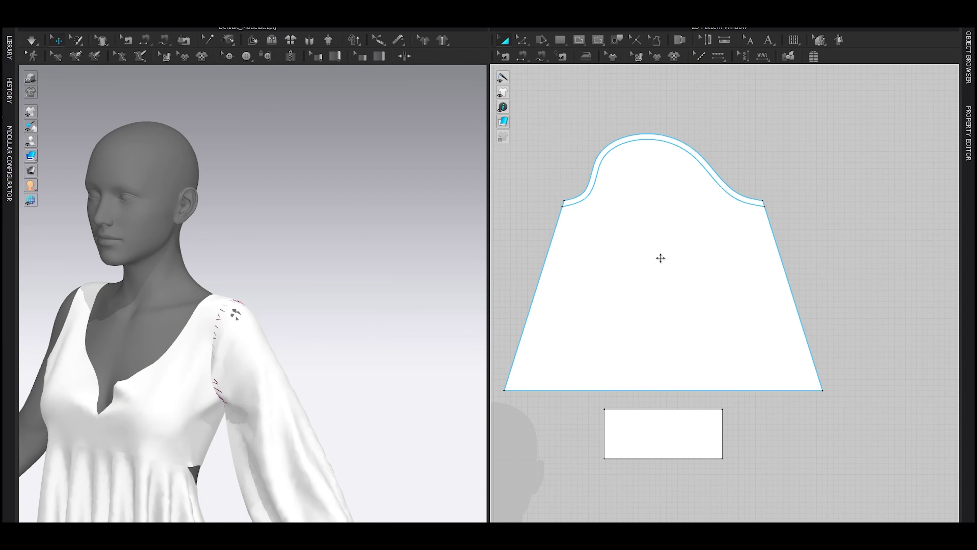
pyautogui.scroll(-3, 675, 242)
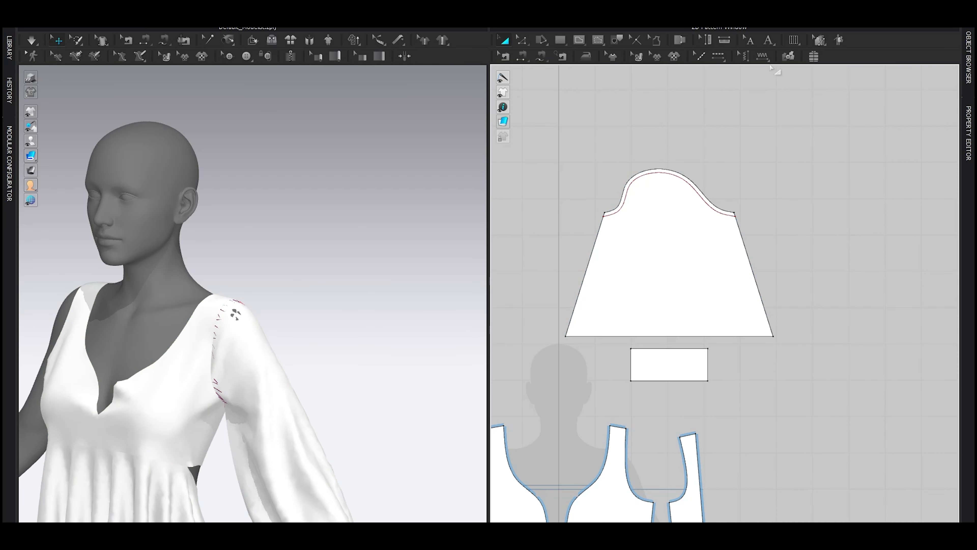
pyautogui.click(789, 57)
pyautogui.click(599, 344)
pyautogui.click(636, 195)
pyautogui.click(659, 347)
pyautogui.click(638, 268)
pyautogui.click(640, 152)
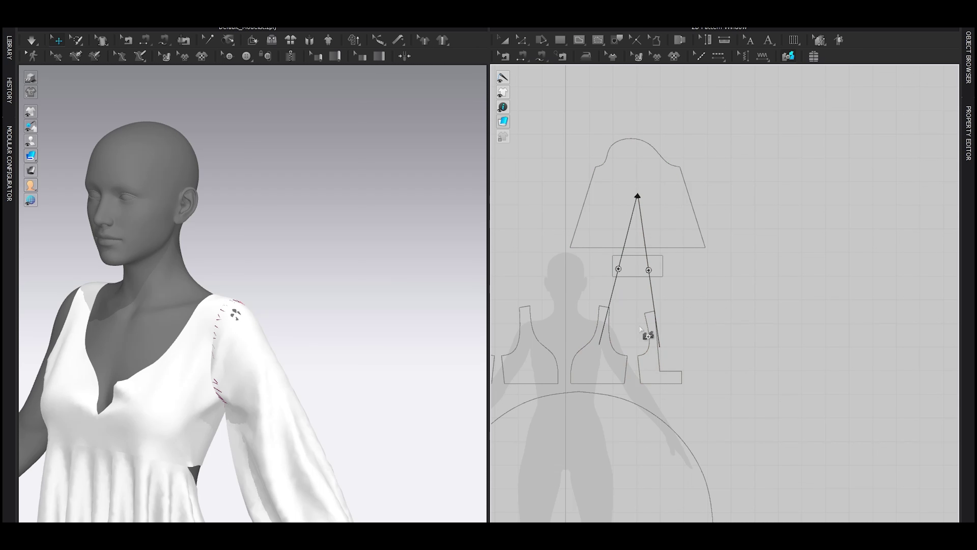
# - Deselect the garment pieces and simulate the dress so the sleeve settles against the bodice armhole
pyautogui.press('a')
pyautogui.click(608, 366)
pyautogui.keyDown('shift'); pyautogui.click(641, 364); pyautogui.keyUp('shift')
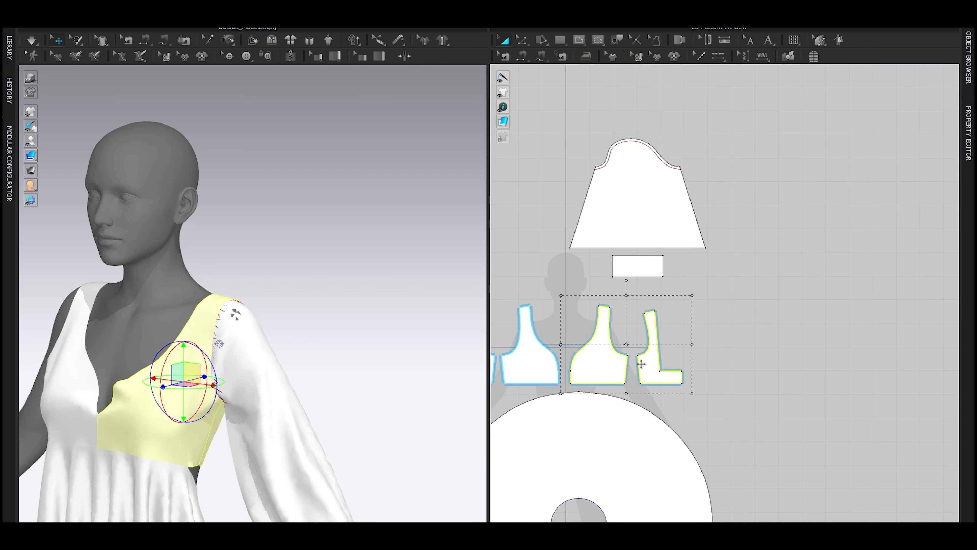
pyautogui.click(600, 217)
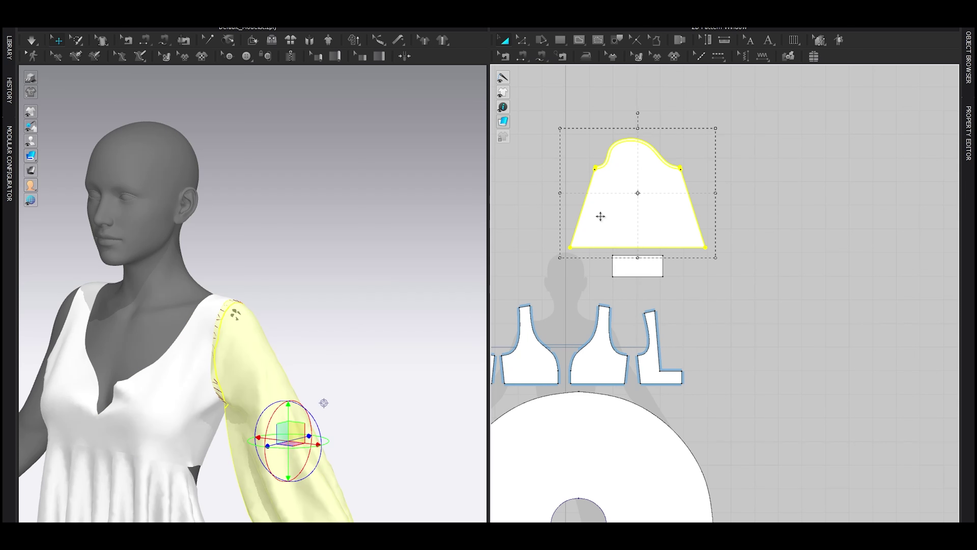
pyautogui.click(331, 288)
pyautogui.press('space')
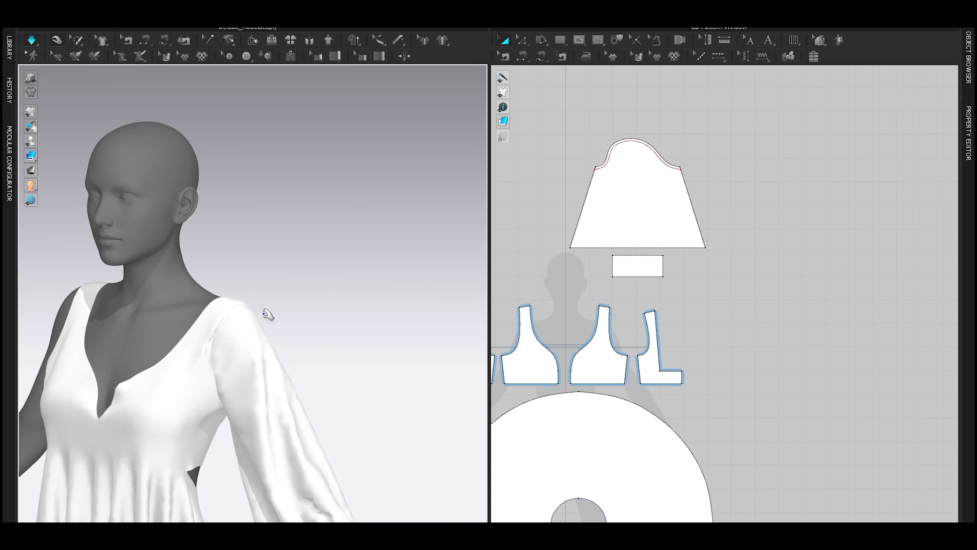
pyautogui.press('space')
# - Duplicate the sleeve and cuff as a symmetric pair and place the copies level beside the originals in the pattern layout
pyautogui.scroll(5, 248, 301)
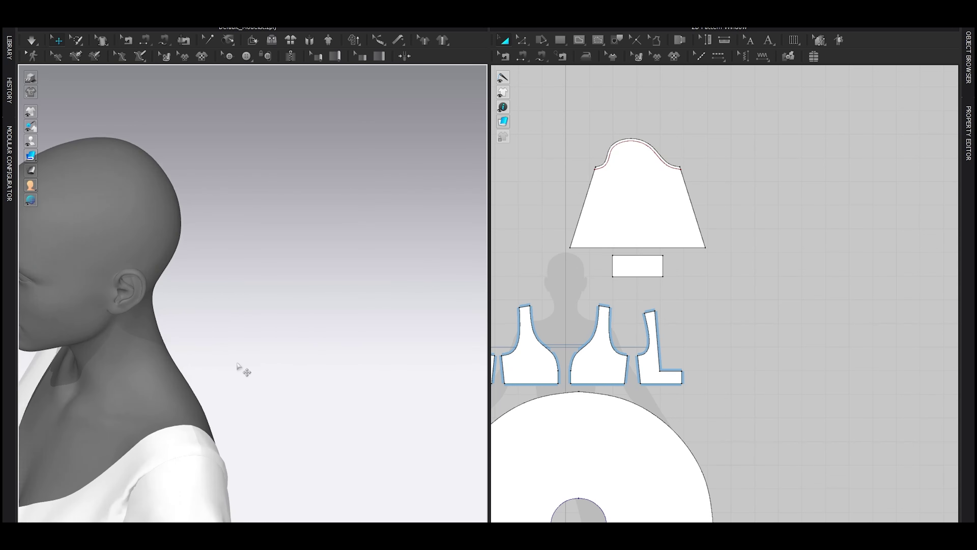
pyautogui.scroll(-5, 239, 380)
pyautogui.moveTo(239, 379); pyautogui.dragTo(327, 379, button='right')
pyautogui.scroll(-1, 700, 270)
pyautogui.moveTo(616, 270); pyautogui.dragTo(707, 269, button='middle')
pyautogui.moveTo(792, 154); pyautogui.dragTo(664, 285)
pyautogui.hotkey('ctrl', 'd')
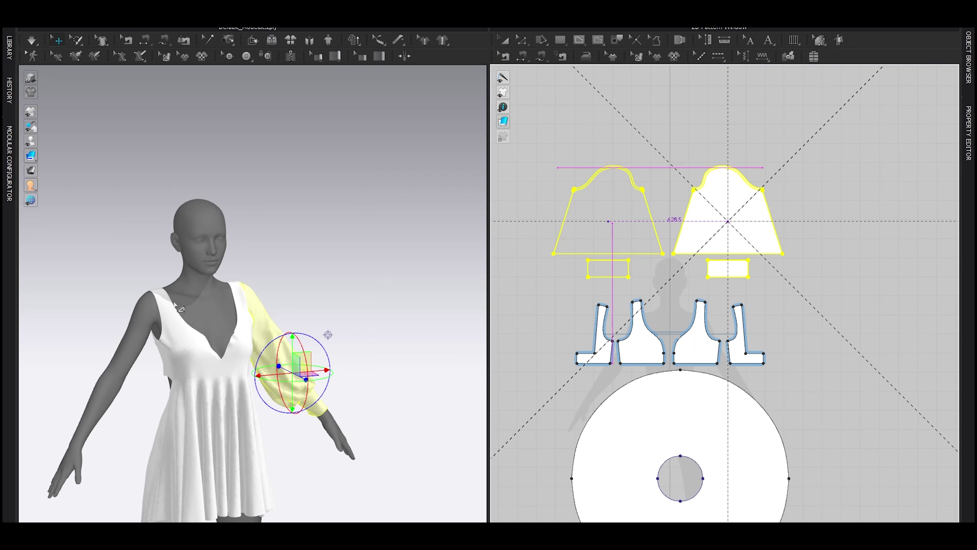
pyautogui.click(608, 227)
# - Move the mirrored sleeve and cuff onto the avatar's bare arm
pyautogui.scroll(5, 150, 324)
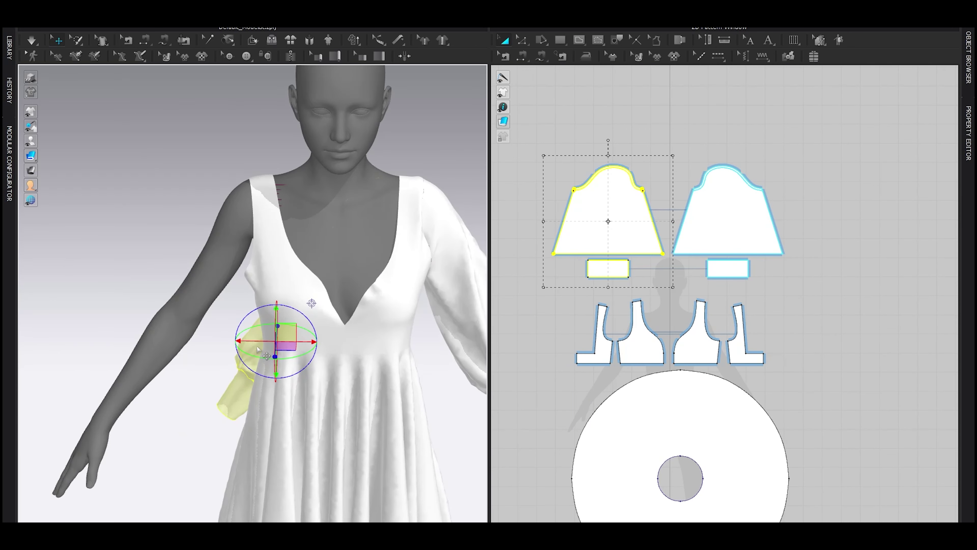
pyautogui.moveTo(171, 337); pyautogui.dragTo(120, 338)
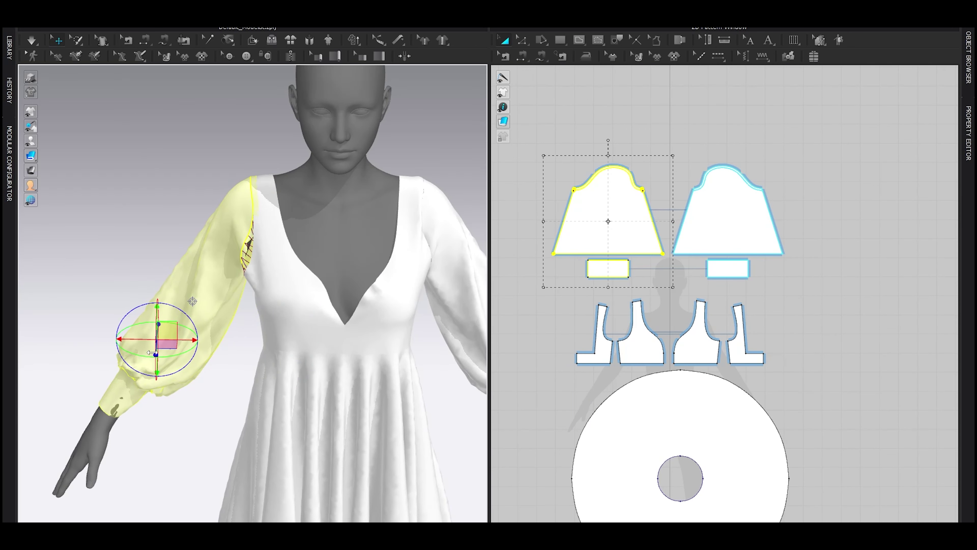
pyautogui.press('space')
# - Set sub layer relationships between the mirrored sleeve and its front and back bodice pieces, and simulate the dress
pyautogui.click(788, 56)
pyautogui.click(727, 231)
pyautogui.click(606, 346)
pyautogui.click(623, 244)
pyautogui.click(643, 342)
pyautogui.click(629, 228)
pyautogui.press('a')
pyautogui.press('space')
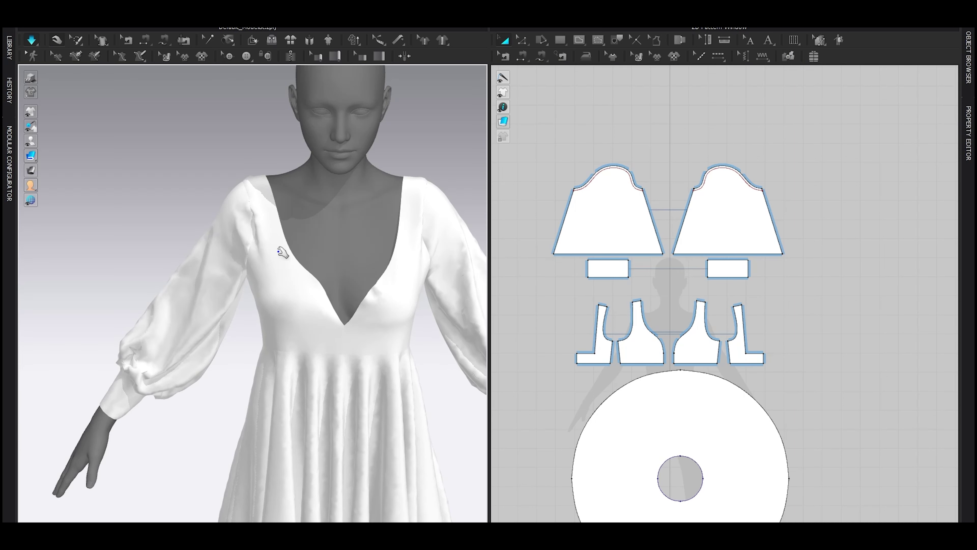
# - Apply the second 02 avatar pose from the library, with one hand raised toward the face
pyautogui.click(9, 47)
pyautogui.doubleClick(81, 279)
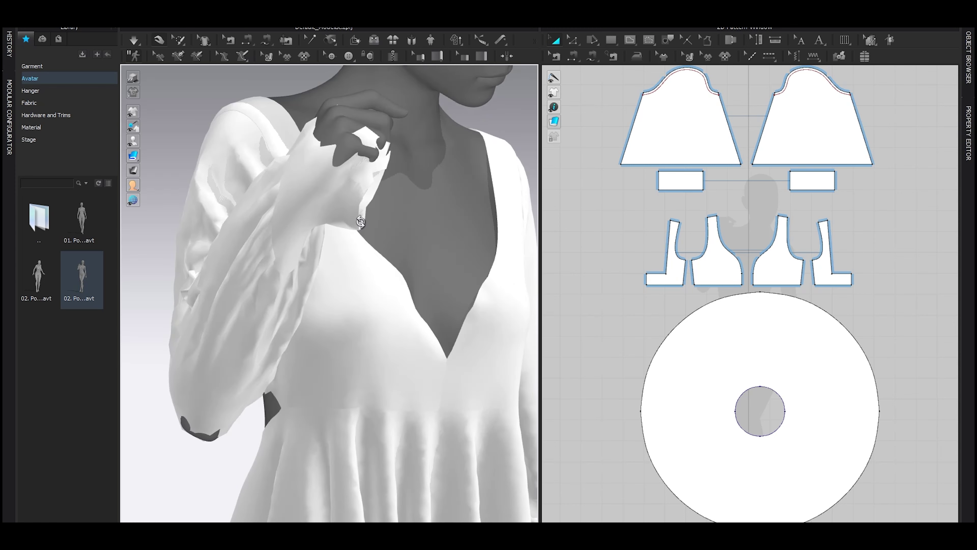
# - Freeze all garment pieces except the raised arm's sleeve and cuff, and start the simulation
pyautogui.hotkey('ctrl', 'a')
pyautogui.hotkey('ctrl', 'k')
pyautogui.click(250, 178)
pyautogui.keyDown('shift'); pyautogui.click(313, 194); pyautogui.keyUp('shift')
pyautogui.hotkey('ctrl', 'k')
pyautogui.press('space')
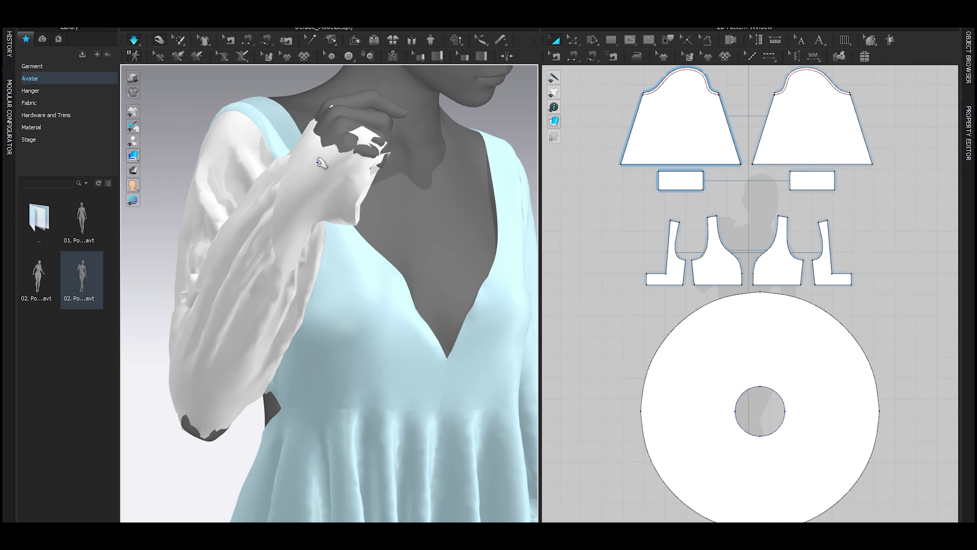
# - Pull the raised arm's cuff off the hand and arrange it around the wrist during simulation
pyautogui.click(266, 178)
pyautogui.moveTo(265, 179); pyautogui.dragTo(231, 166)
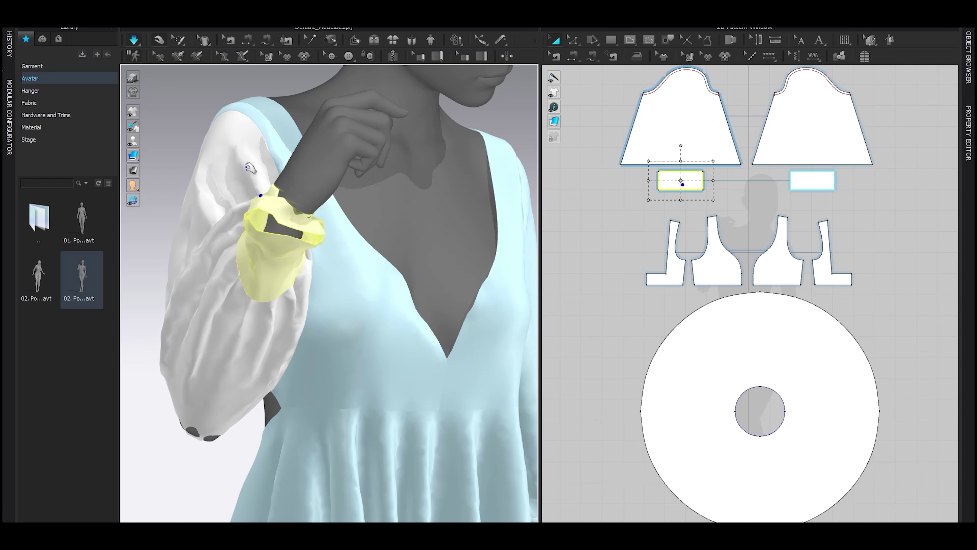
pyautogui.press('space')
pyautogui.scroll(-2, 278, 226)
pyautogui.moveTo(280, 227); pyautogui.dragTo(416, 281, button='right')
pyautogui.press('space')
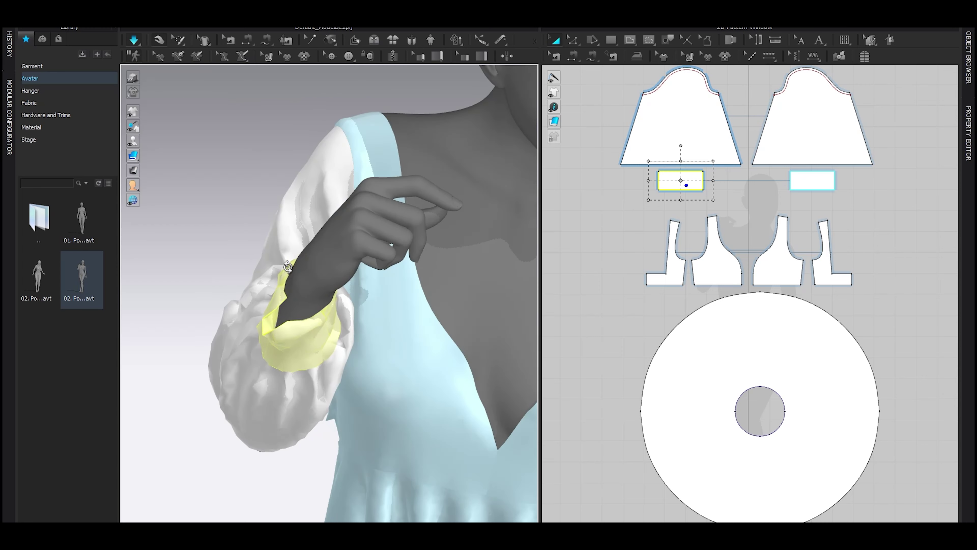
pyautogui.moveTo(324, 310)
pyautogui.mouseDown()
pyautogui.moveTo(330, 329)
pyautogui.moveTo(324, 322)
pyautogui.moveTo(350, 329)
pyautogui.moveTo(332, 324)
pyautogui.mouseUp()
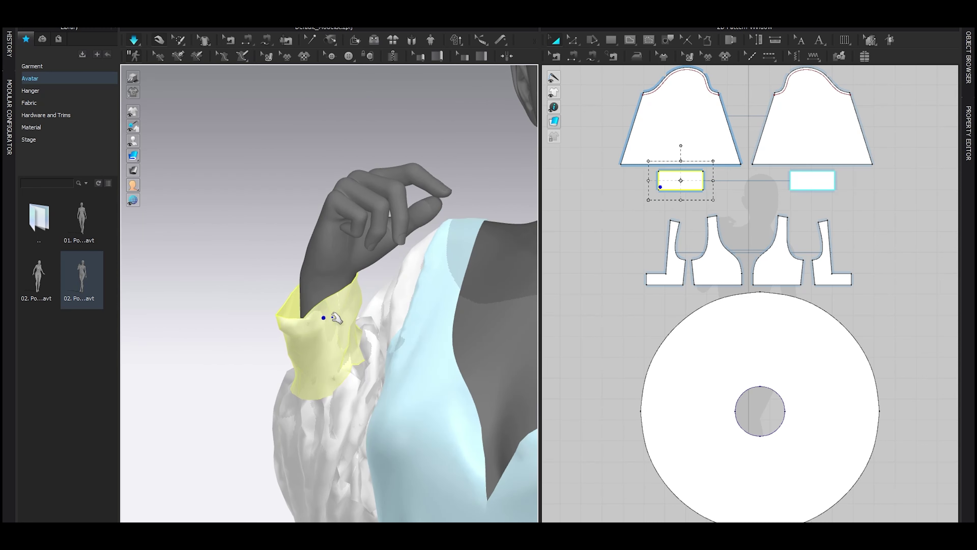
pyautogui.moveTo(331, 319); pyautogui.dragTo(367, 288)
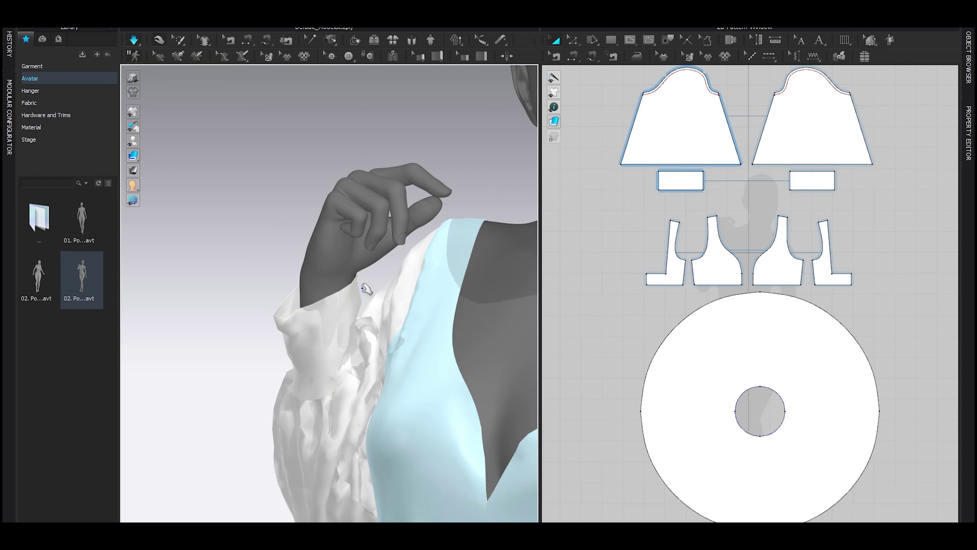
pyautogui.press('space')
# - Close the library and unfreeze all garment pieces on the posed avatar
pyautogui.scroll(-5, 321, 293)
pyautogui.moveTo(298, 287); pyautogui.dragTo(348, 272, button='right')
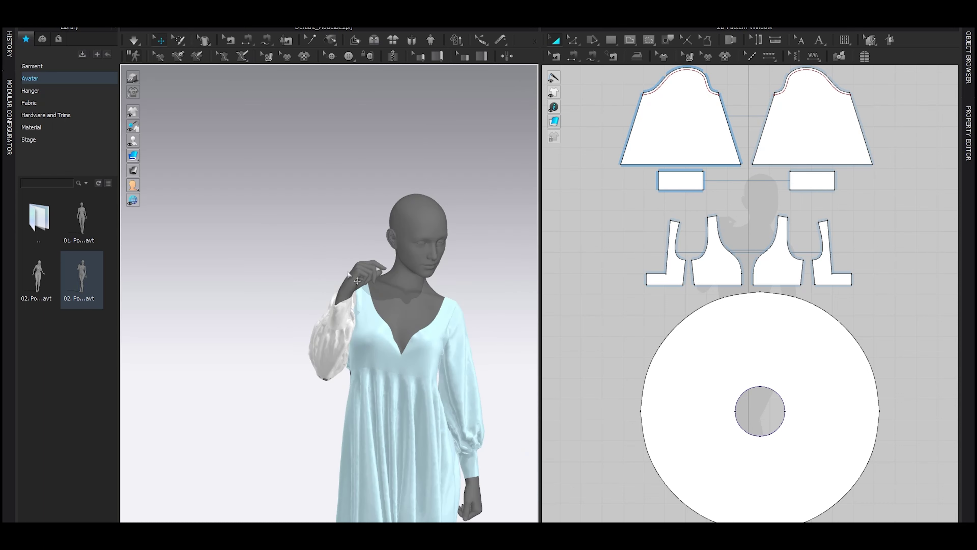
pyautogui.click(116, 29)
pyautogui.hotkey('ctrl', 'a')
pyautogui.click(377, 340)
pyautogui.moveTo(377, 339); pyautogui.dragTo(356, 248, button='middle')
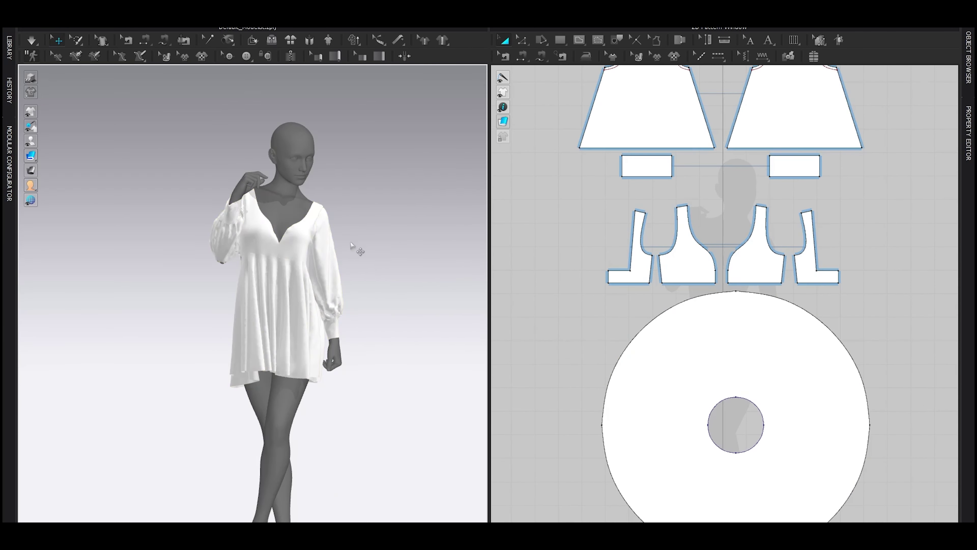
pyautogui.scroll(5, 367, 257)
pyautogui.moveTo(366, 257); pyautogui.dragTo(331, 266, button='right')
pyautogui.click(220, 369)
pyautogui.click(330, 261)
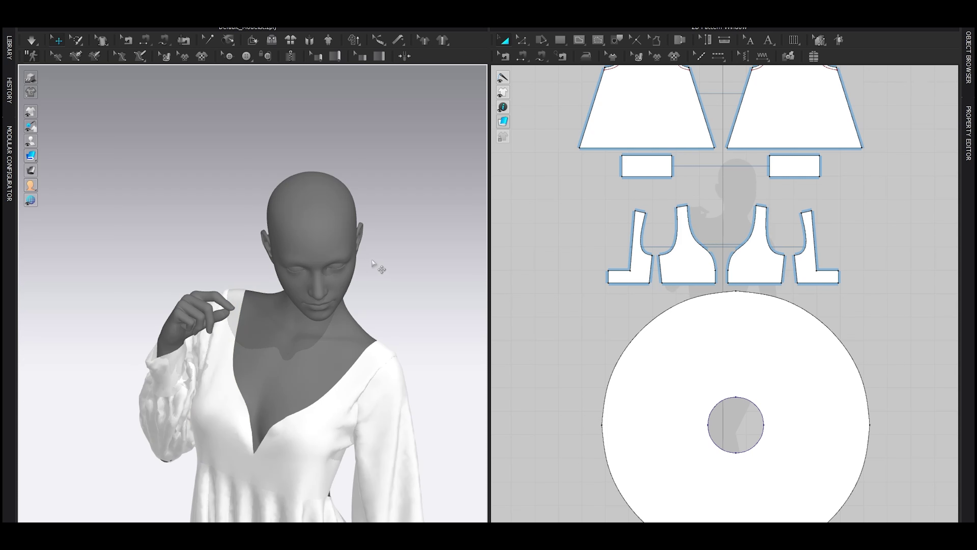
# - Select the whole dress and unfreeze its bodice, skirt and lowered-arm sleeve
pyautogui.hotkey('ctrl', 'a')
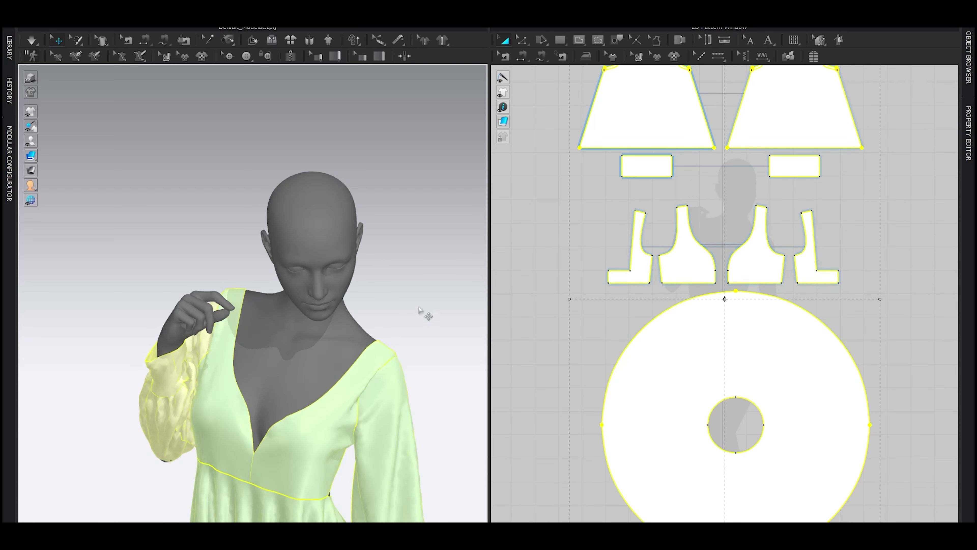
pyautogui.moveTo(381, 312); pyautogui.dragTo(390, 214, button='middle')
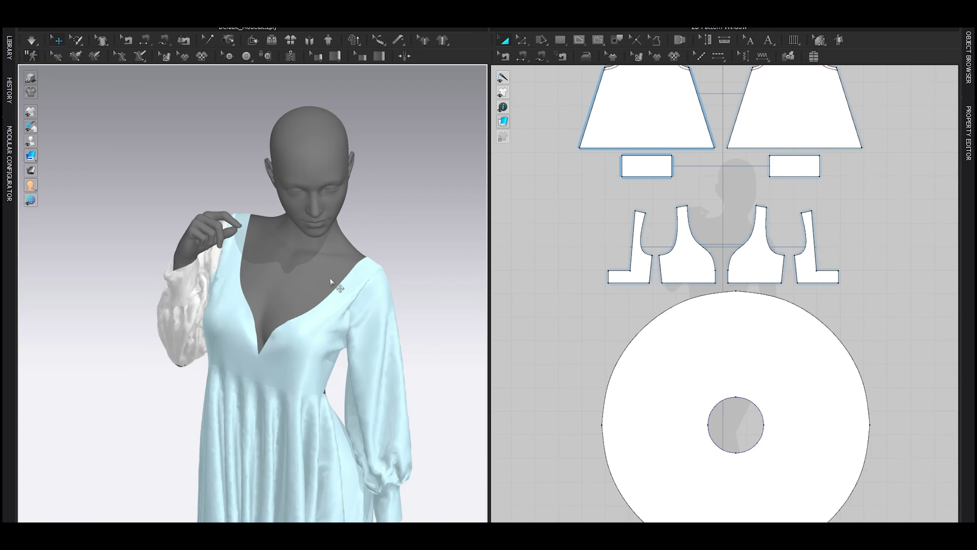
pyautogui.hotkey('ctrl', 'a')
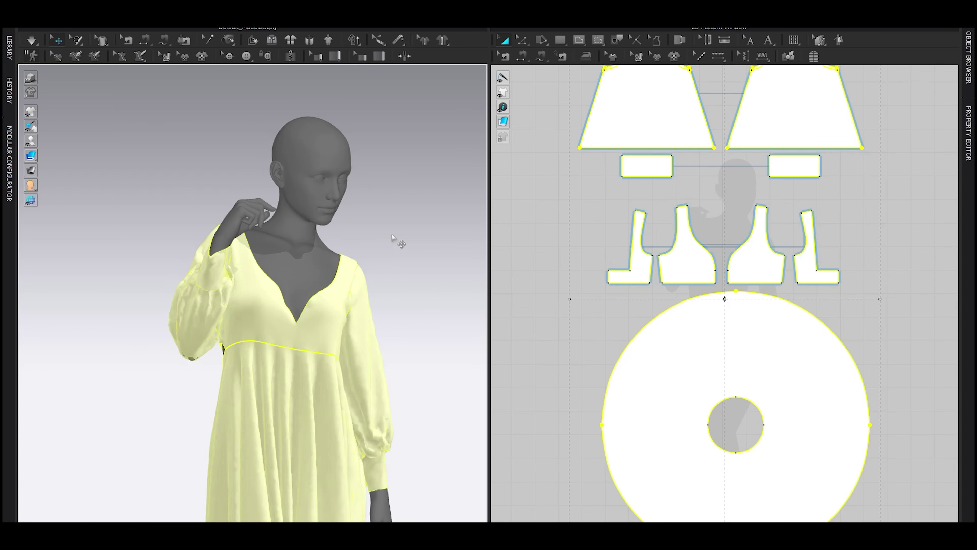
pyautogui.hotkey('ctrl', 'k')
pyautogui.click(390, 236)
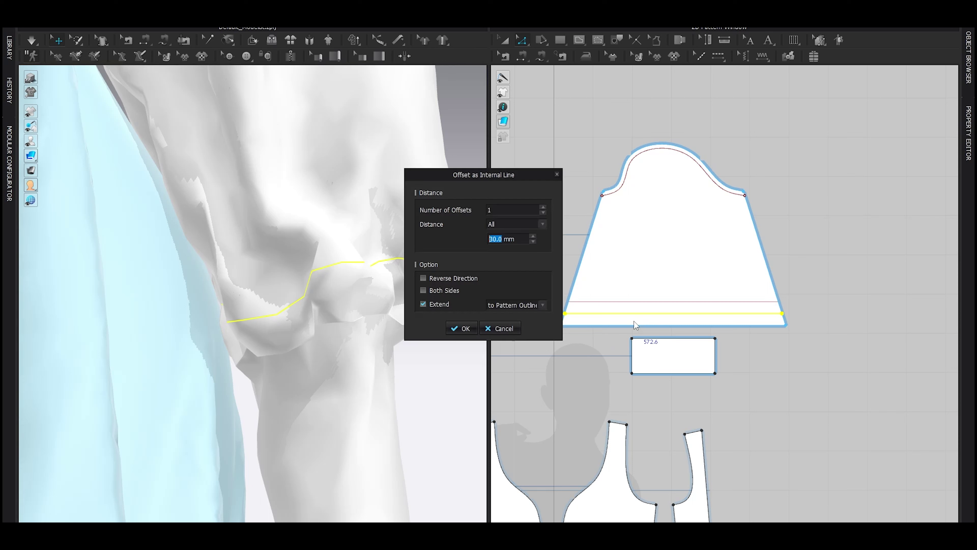
# - Add one internal line 50 mm above the lower sleeve line, extended to the pattern outline, and move it farther up the sleeve
pyautogui.write('50')
pyautogui.press('Return')
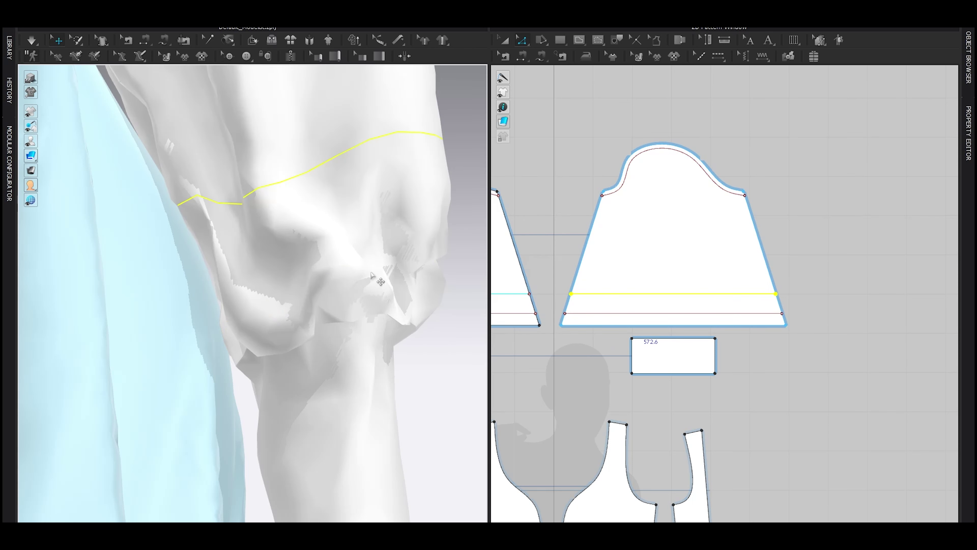
pyautogui.moveTo(610, 294); pyautogui.dragTo(610, 273)
# - Split the sleeve into separate sections along its two lower internal lines
pyautogui.keyDown('shift'); pyautogui.moveTo(613, 313); pyautogui.dragTo(616, 309); pyautogui.keyUp('shift')
pyautogui.keyDown('shift'); pyautogui.click(627, 265); pyautogui.keyUp('shift')
pyautogui.click(628, 272)
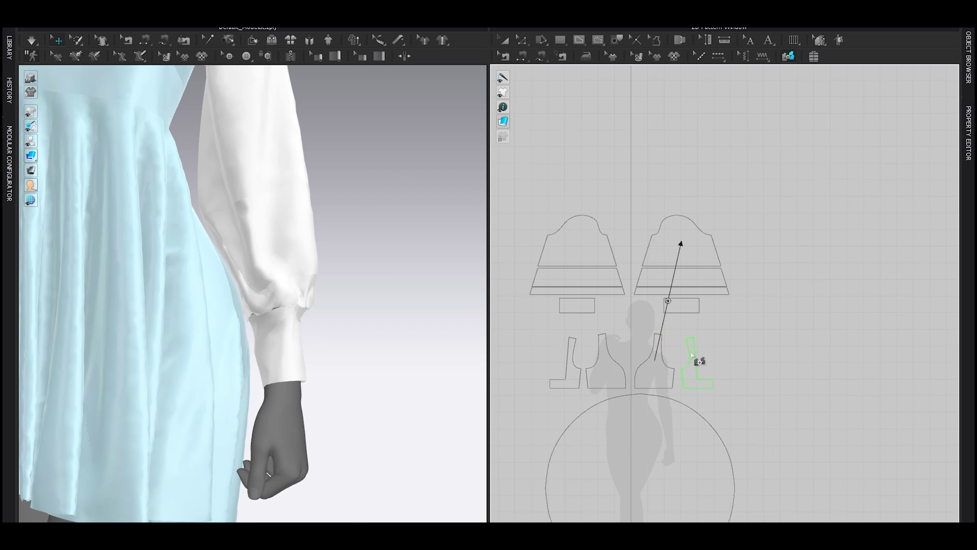
# - Set sub layer relationships between the upper sleeve sections and the bodice pieces on both sides of the dress
pyautogui.click(692, 353)
pyautogui.click(692, 246)
pyautogui.click(577, 243)
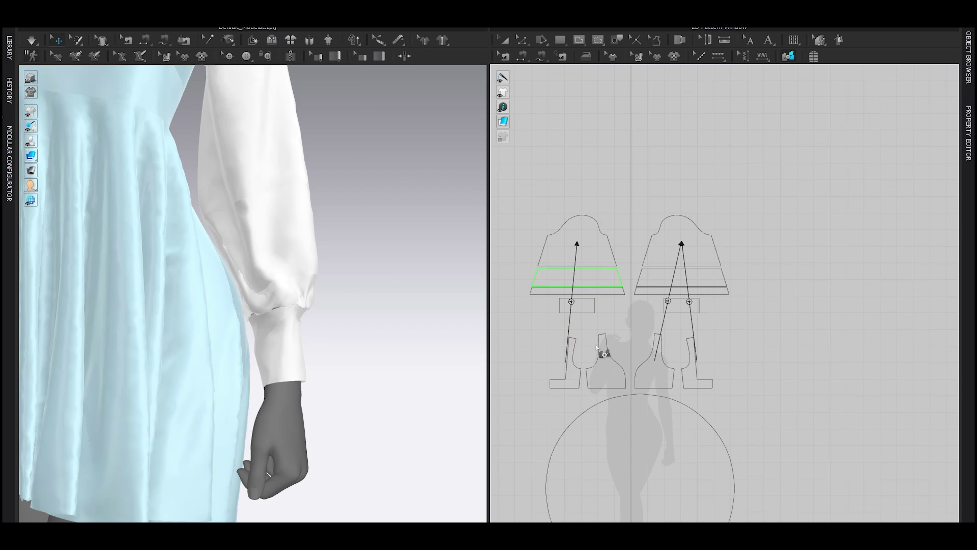
pyautogui.click(605, 360)
pyautogui.press('a')
# - Simulate the unfrozen sleeves so their gathers settle above the cuffs, and stop the simulation
pyautogui.scroll(-4, 301, 238)
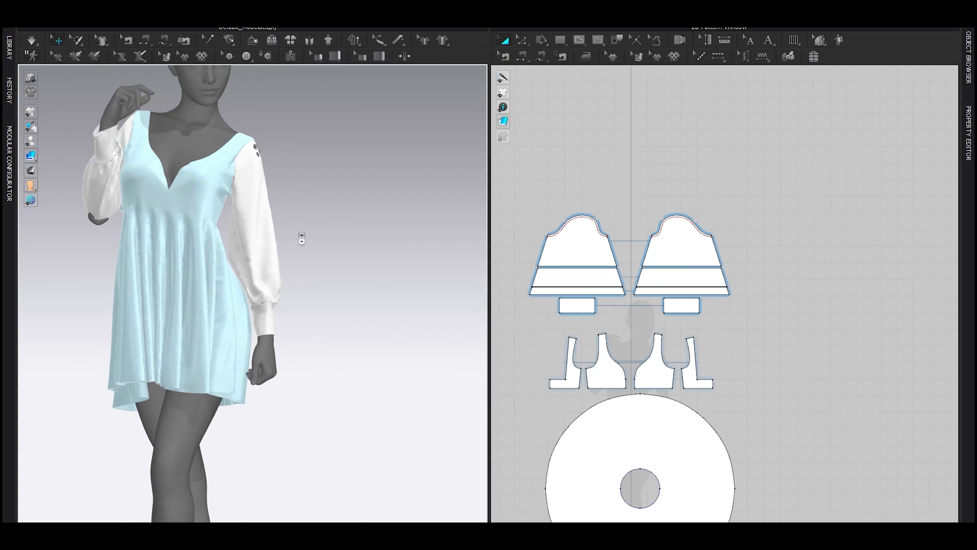
pyautogui.scroll(5, 232, 270)
pyautogui.press('space')
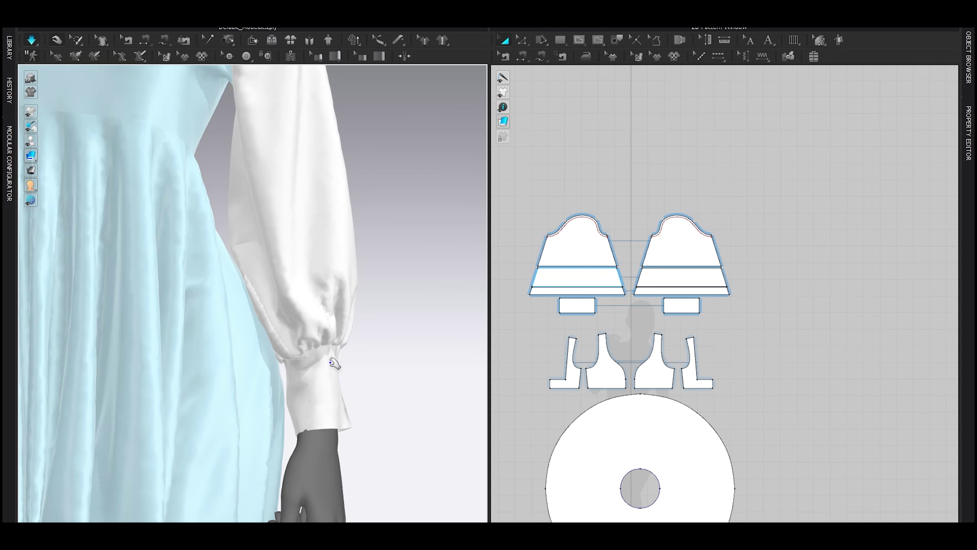
pyautogui.press('space')
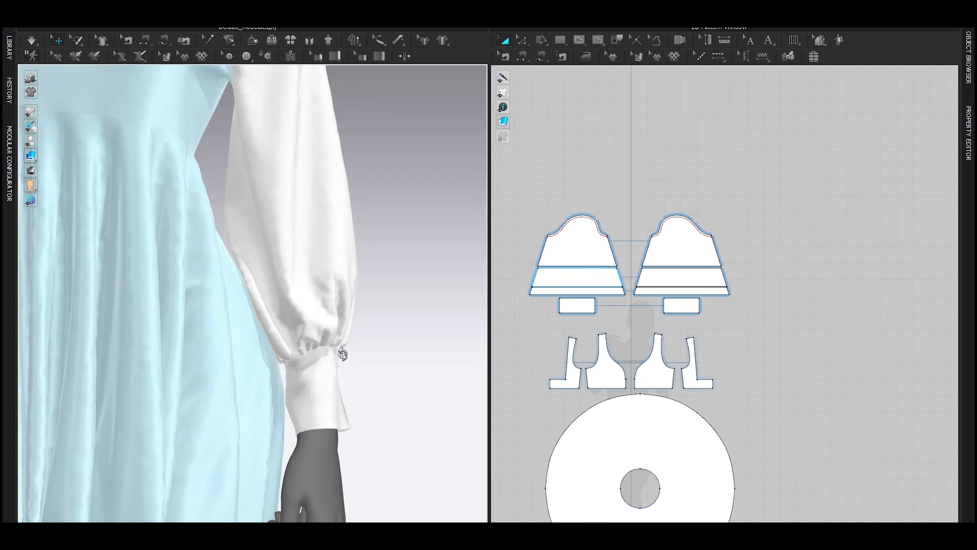
pyautogui.moveTo(344, 356); pyautogui.dragTo(358, 371, button='right')
pyautogui.scroll(-6, 255, 246)
pyautogui.scroll(1, 168, 246)
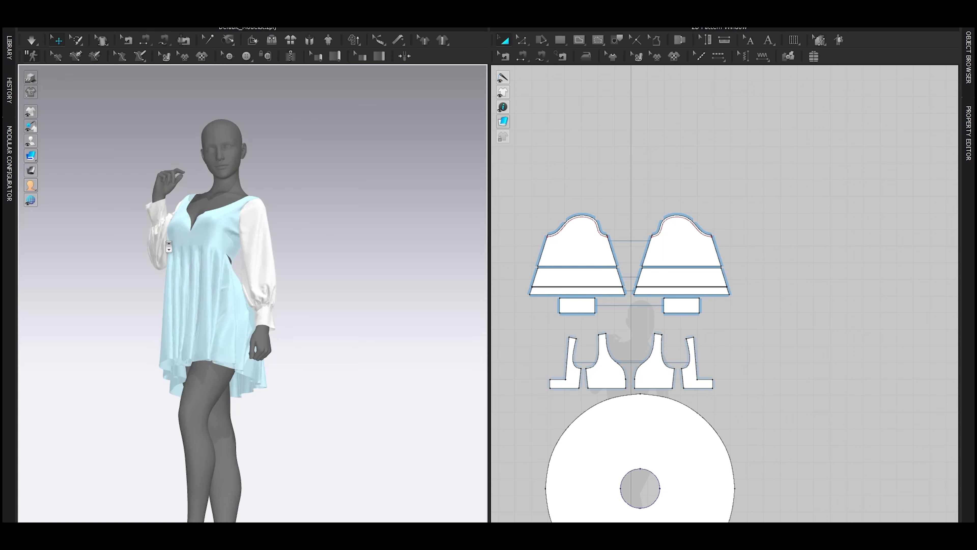
# - Shorten the cuff's lower edge to about 172 mm so the cuff tapers toward the wrist
pyautogui.scroll(4, 168, 246)
pyautogui.scroll(4, 737, 337)
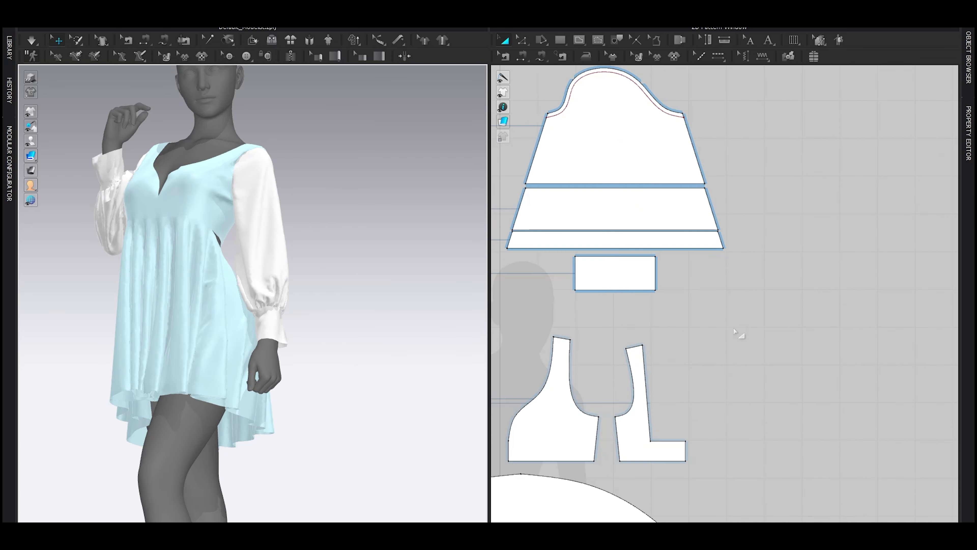
pyautogui.scroll(2, 617, 274)
pyautogui.click(619, 277)
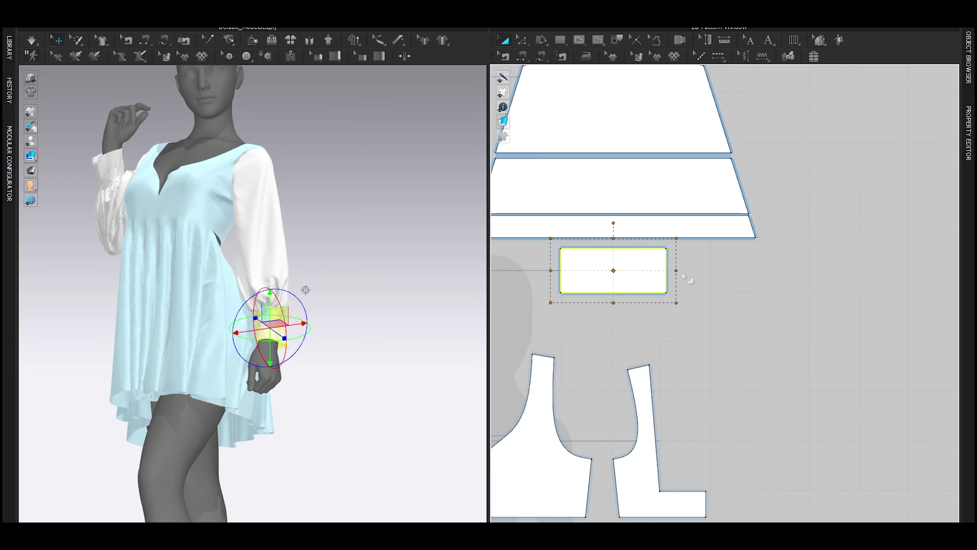
pyautogui.click(581, 320)
pyautogui.scroll(6, 308, 366)
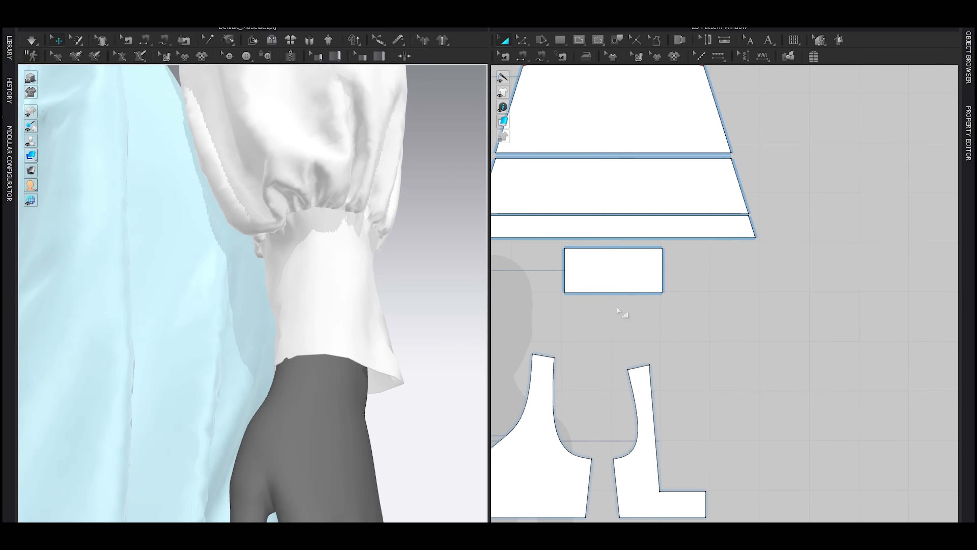
pyautogui.click(625, 293)
pyautogui.press('a')
pyautogui.moveTo(672, 294); pyautogui.dragTo(666, 295)
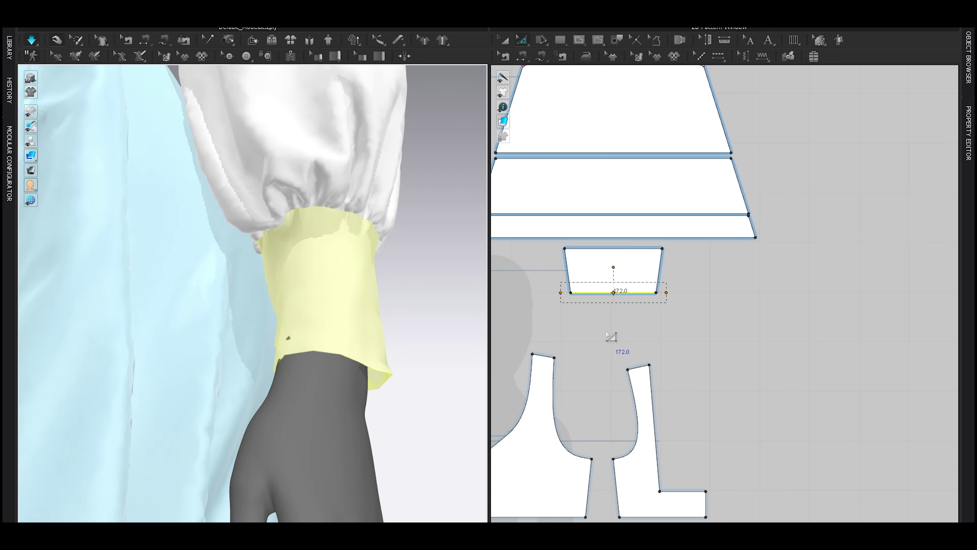
# - Shorten the cuff's lower edge to about 156 mm and set the cuff's particle distance to 5 mm
pyautogui.moveTo(666, 292); pyautogui.dragTo(639, 325)
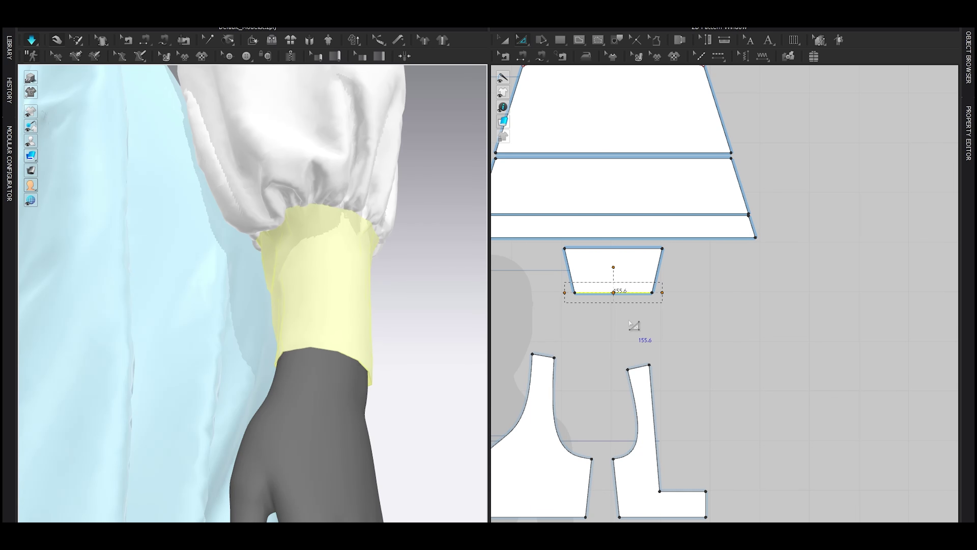
pyautogui.press('a')
pyautogui.click(629, 264)
pyautogui.click(968, 132)
pyautogui.click(559, 310)
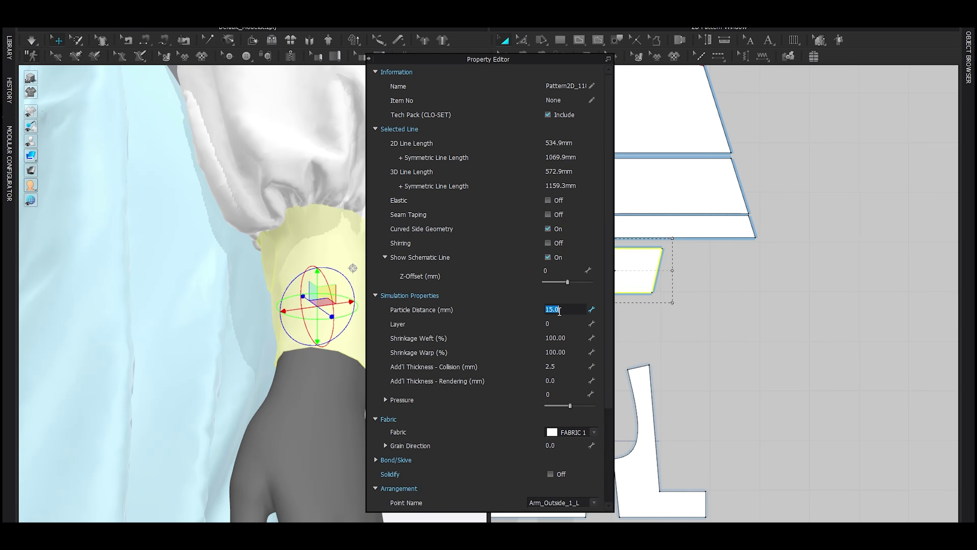
pyautogui.write('5')
pyautogui.press('Return')
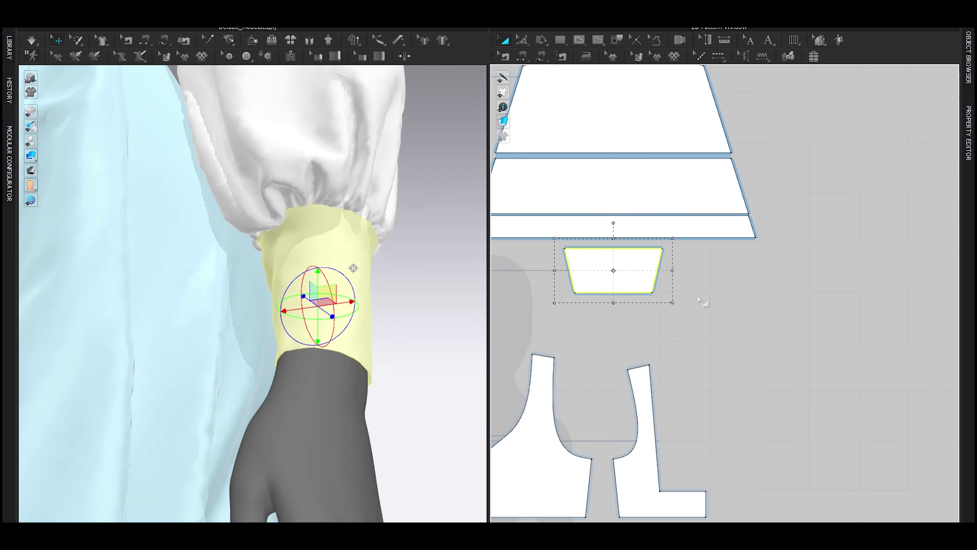
# - Create a Layer Clone (Over) of the cuff, place it beside the original, and remove its linked editing
pyautogui.rightClick(637, 270)
pyautogui.click(671, 214)
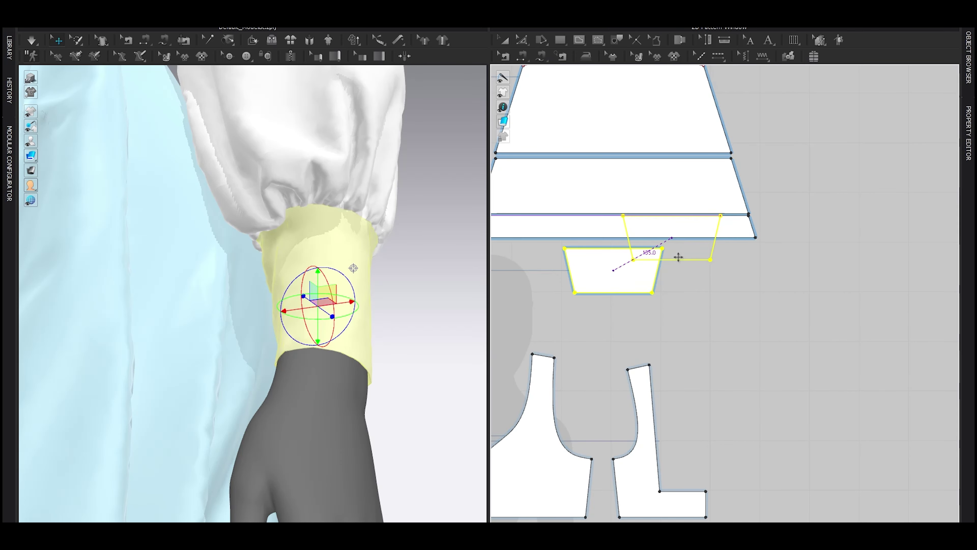
pyautogui.click(738, 271)
pyautogui.rightClick(737, 268)
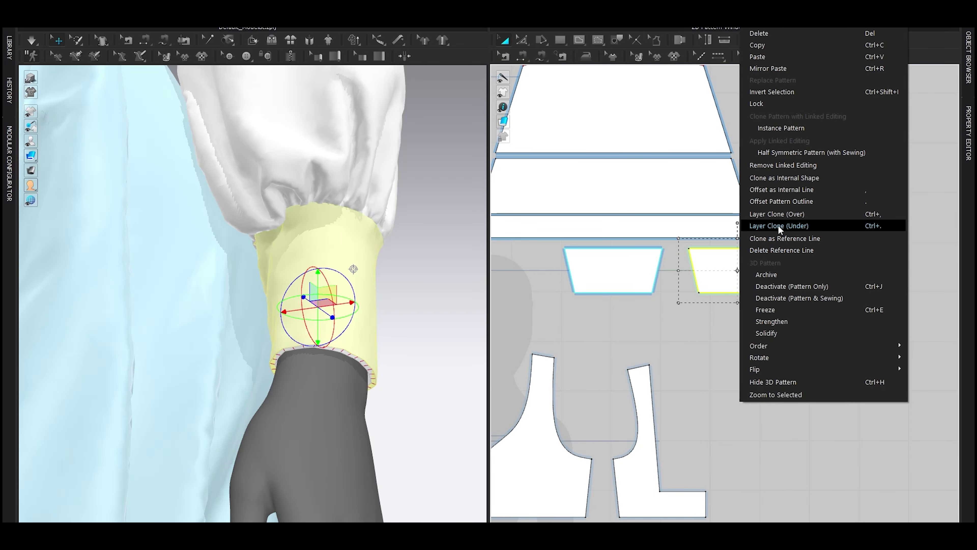
pyautogui.click(771, 164)
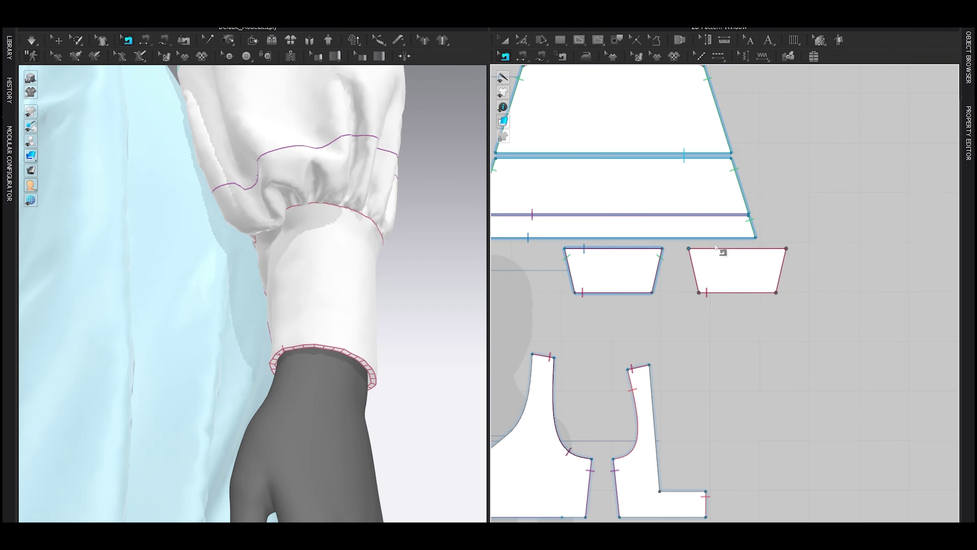
# - Sew the cloned cuff's upper and lower edges to the original cuff and its two side edges together
pyautogui.press('n')
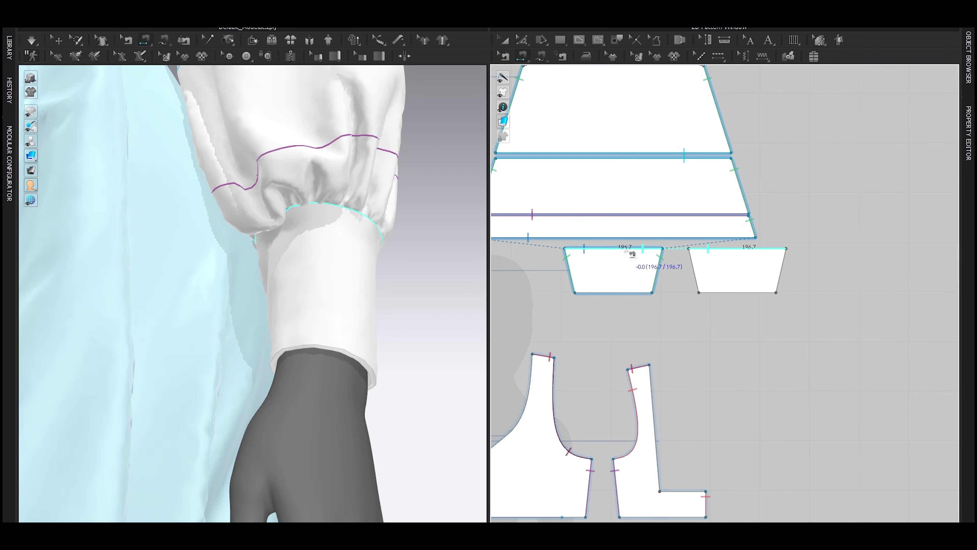
pyautogui.click(616, 248)
pyautogui.click(639, 293)
pyautogui.click(708, 293)
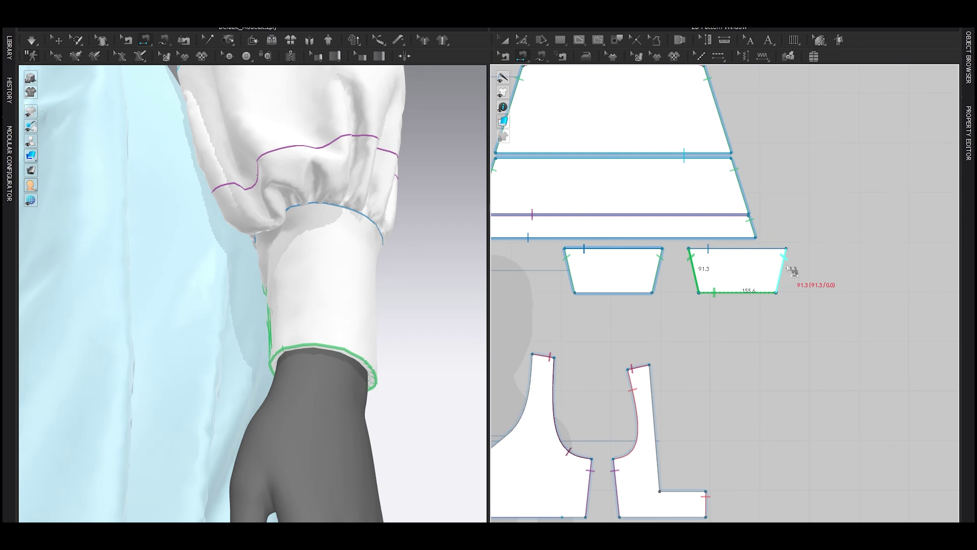
# - Offset the upper and lower edges of both cuff layers as single internal lines at 8 mm with Extend enabled
pyautogui.press('a')
pyautogui.click(716, 265)
pyautogui.moveTo(220, 314); pyautogui.dragTo(261, 304, button='right')
pyautogui.press('n')
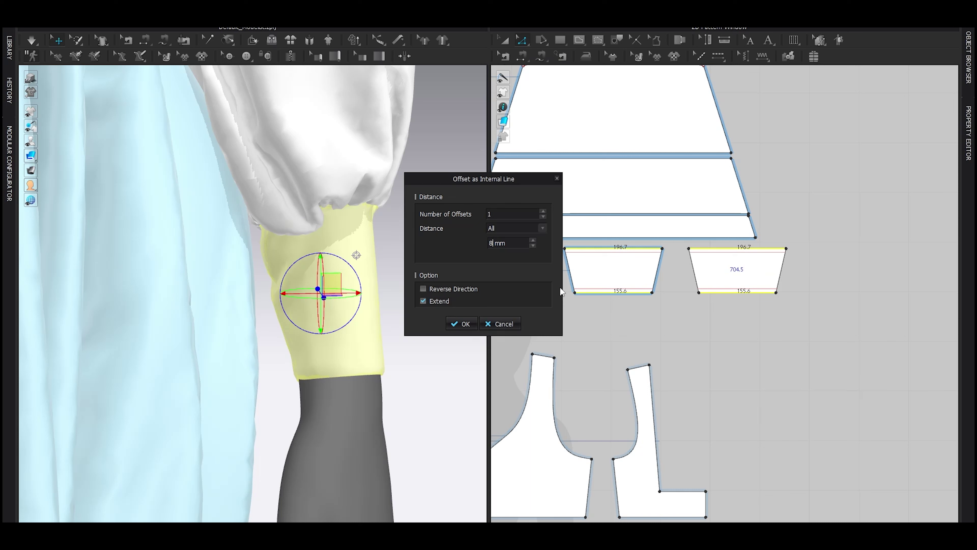
pyautogui.click(466, 324)
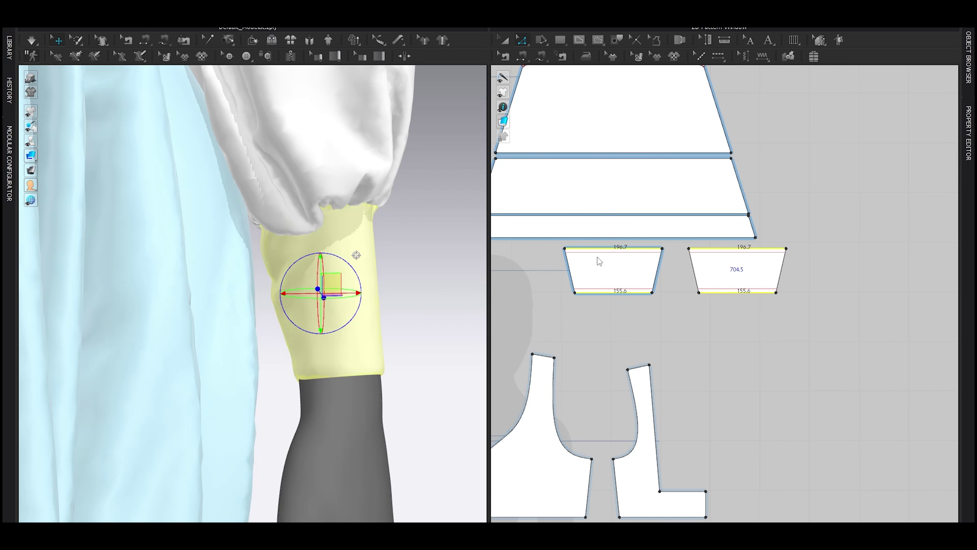
# - Sew the matching internal lines of the two cuff layers together and simulate the cuff
pyautogui.press('m')
pyautogui.click(621, 259)
pyautogui.click(714, 252)
pyautogui.press('space')
pyautogui.press('space')
pyautogui.scroll(-4, 384, 314)
pyautogui.moveTo(384, 314); pyautogui.dragTo(238, 308, button='right')
pyautogui.scroll(-3, 237, 307)
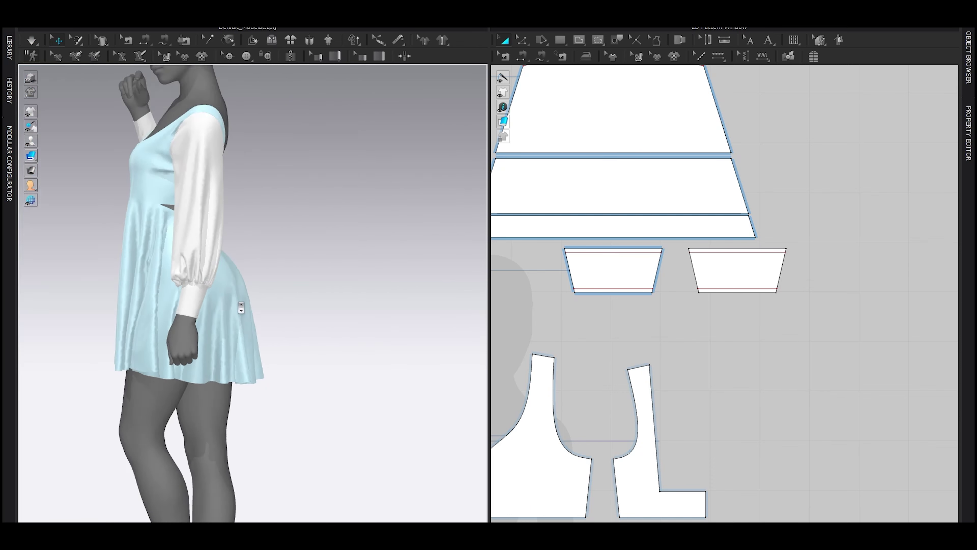
# - Make a symmetric copy of the outer cuff layer for the opposite sleeve and simulate the garment
pyautogui.scroll(5, 222, 303)
pyautogui.scroll(2, 572, 267)
pyautogui.press('z')
pyautogui.moveTo(524, 237); pyautogui.dragTo(902, 262)
pyautogui.moveTo(639, 243); pyautogui.dragTo(632, 240)
pyautogui.click(430, 250)
pyautogui.scroll(-3, 383, 254)
pyautogui.press('space')
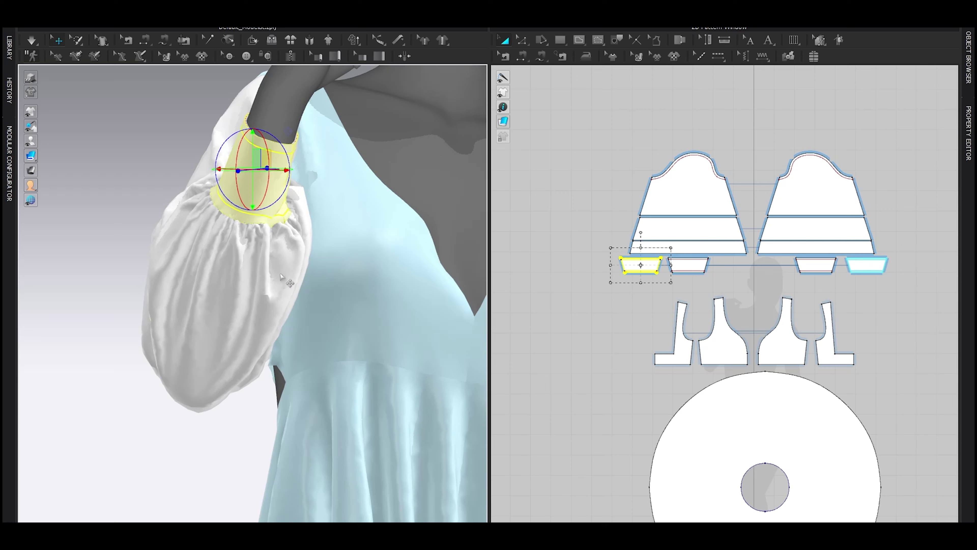
# - Examine the opposite sleeve's double-layer cuff, opening the particle distance of its two pattern pieces for editing
pyautogui.moveTo(274, 327); pyautogui.dragTo(274, 371, button='right')
pyautogui.click(152, 169)
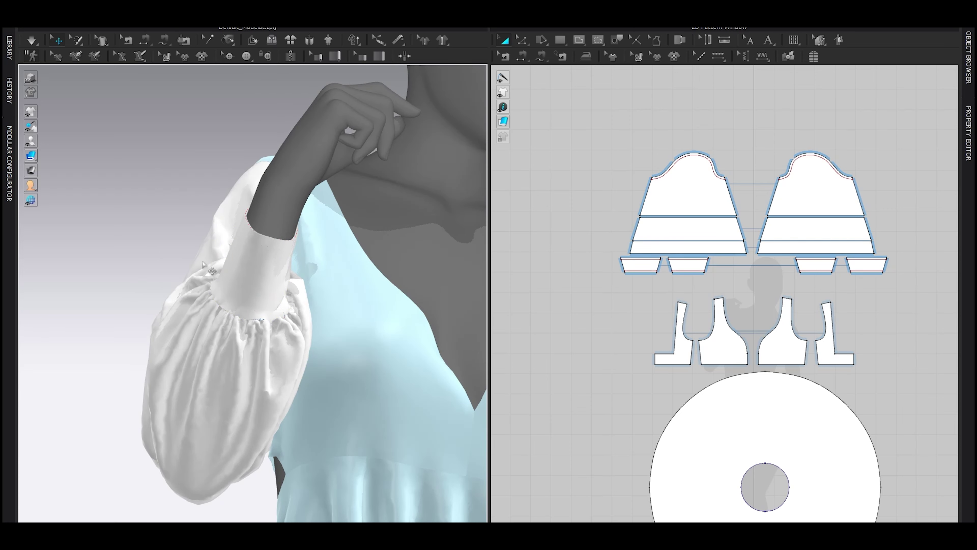
pyautogui.moveTo(202, 263); pyautogui.dragTo(367, 290, button='right')
pyautogui.click(368, 291)
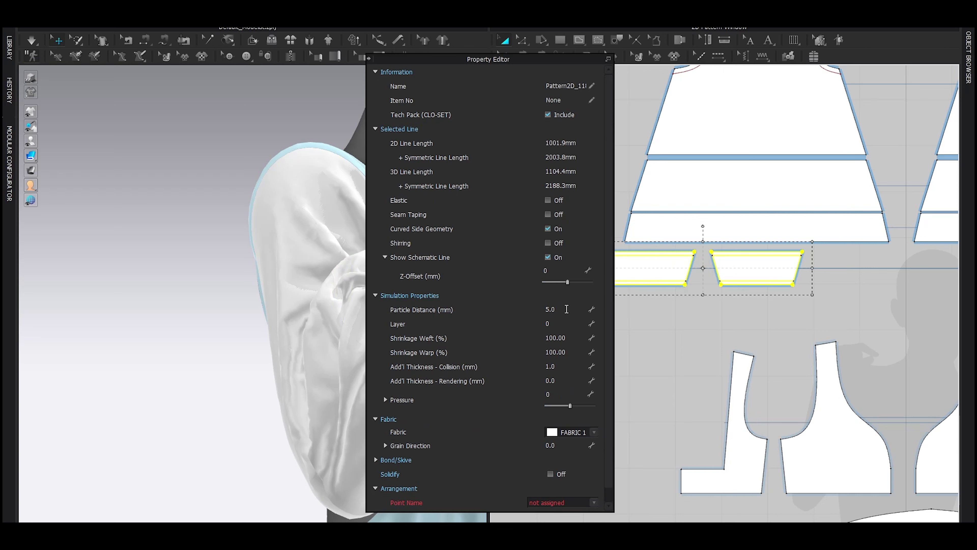
pyautogui.doubleClick(566, 309)
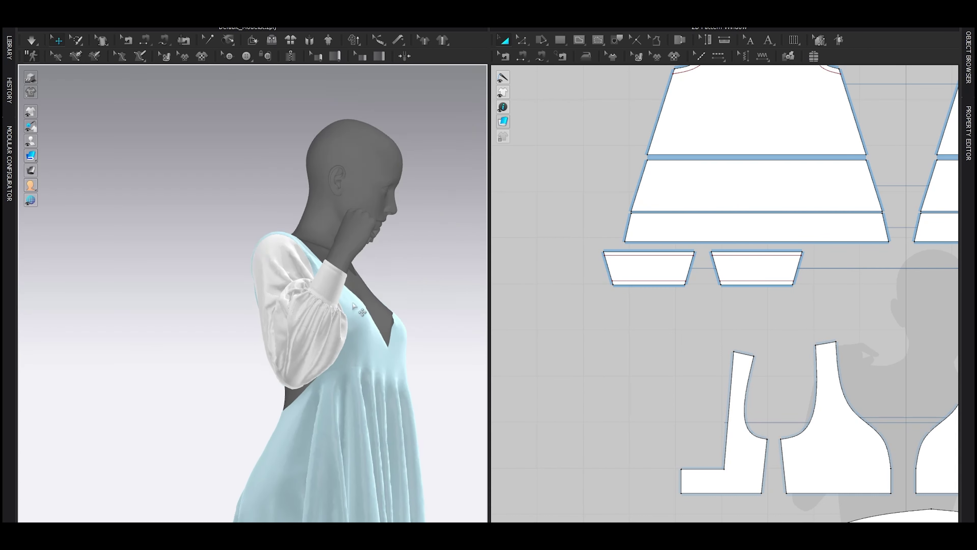
pyautogui.moveTo(387, 357); pyautogui.dragTo(311, 357, button='right')
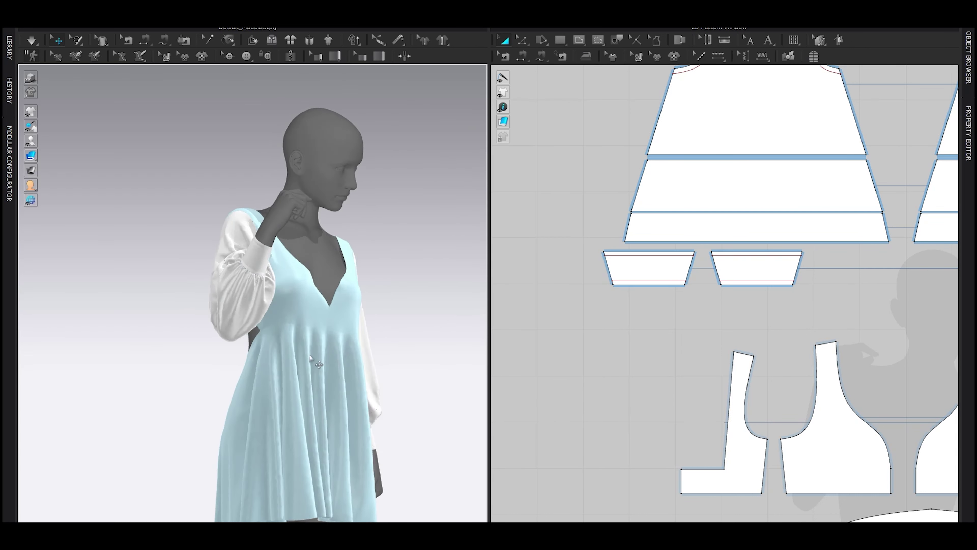